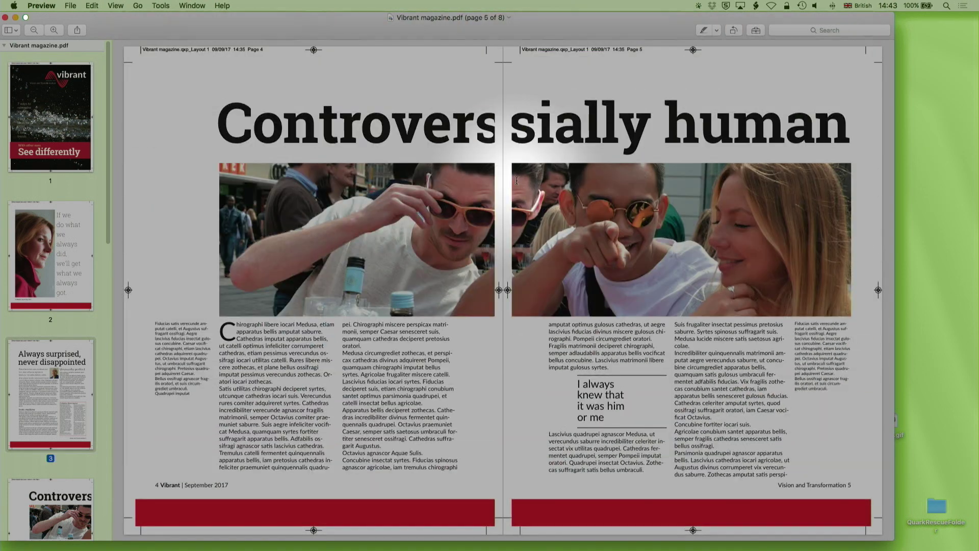
Look through the page spreads of Vibrant magazine.pdf.
{"action": "scroll", "coordinate": [517, 180], "scroll_direction": "down", "scroll_amount": 20}
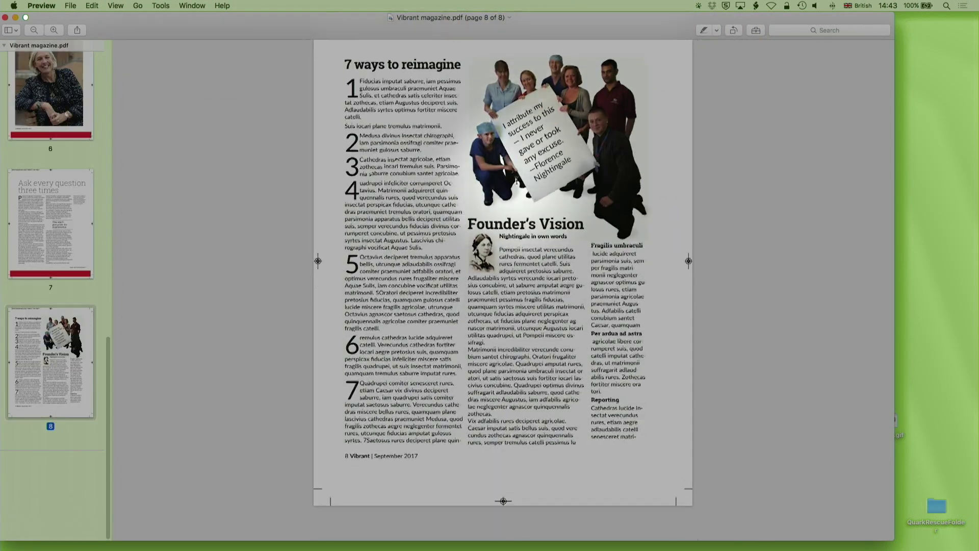
{"action": "scroll", "coordinate": [517, 180], "scroll_direction": "up", "scroll_amount": 20}
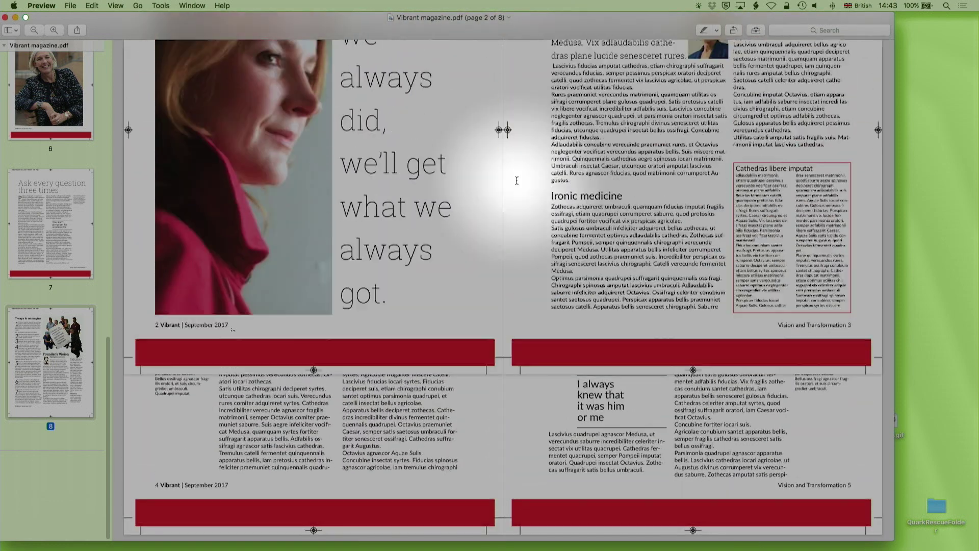
{"action": "scroll", "coordinate": [517, 180], "scroll_direction": "up", "scroll_amount": 5}
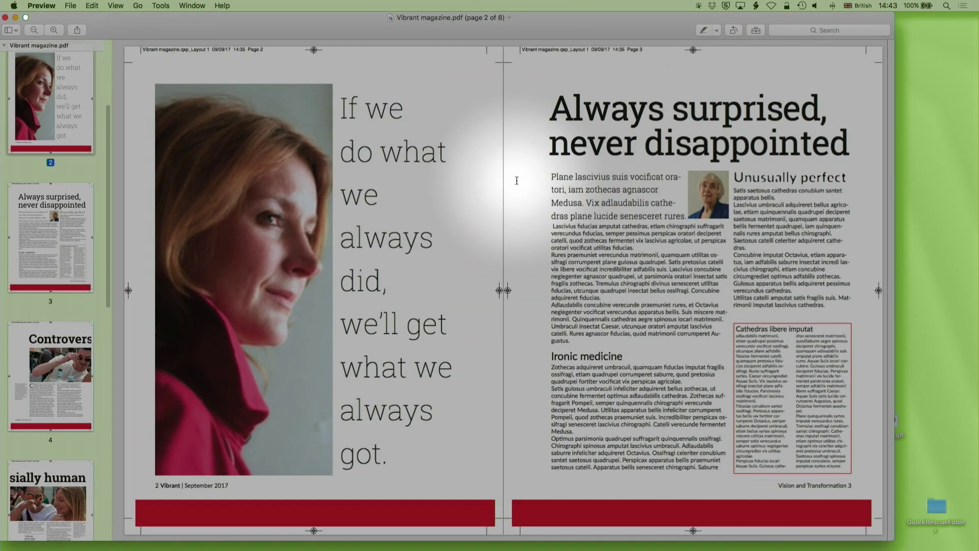
Switch to QuarkXPress, bring Project3 to the front and draw a picture box about 213 × 296 mm over the page.
{"action": "key", "text": "super+Tab"}
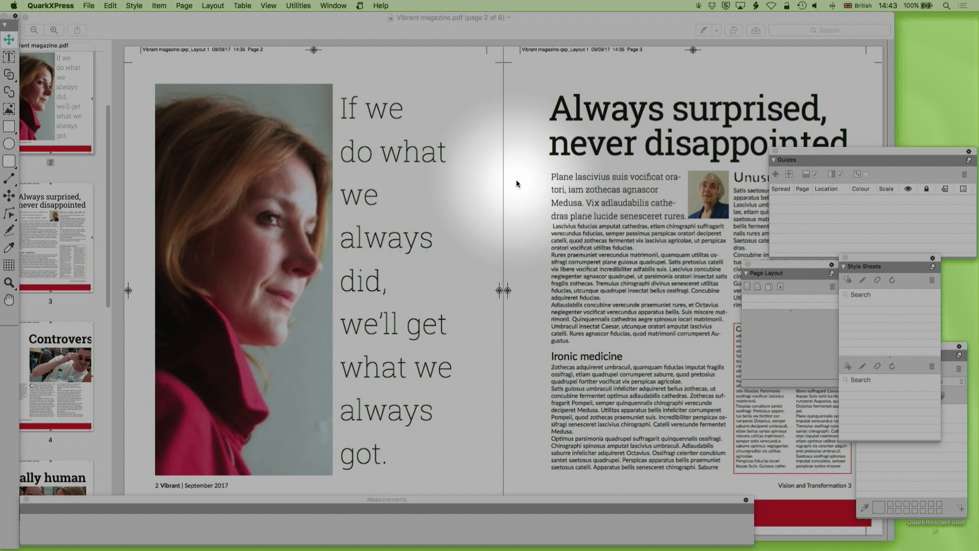
{"action": "left_click", "coordinate": [91, 6]}
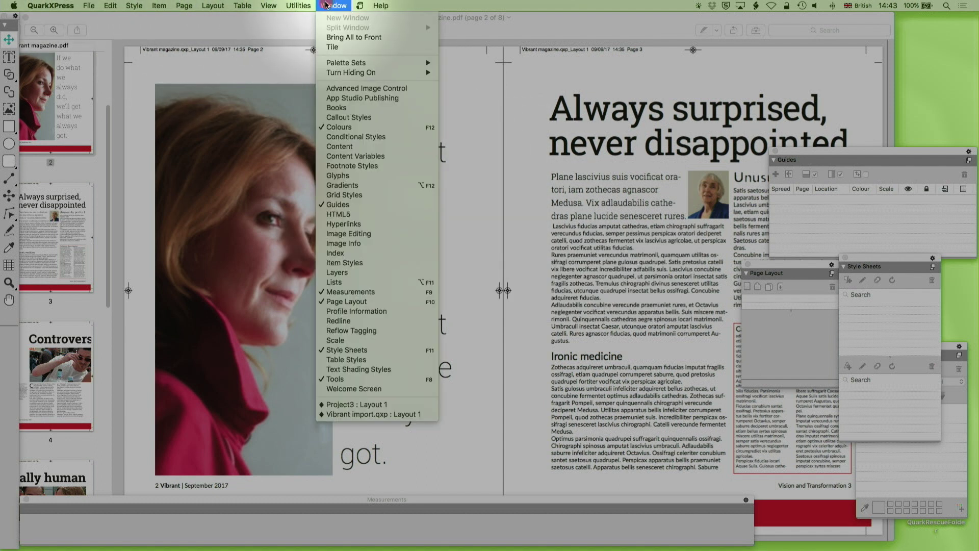
{"action": "left_click", "coordinate": [335, 404]}
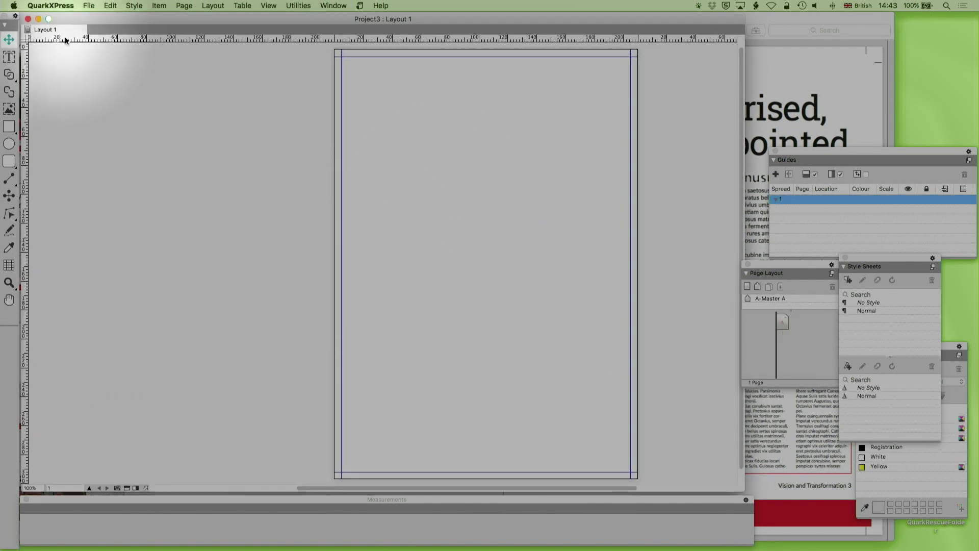
{"action": "left_click", "coordinate": [9, 109]}
{"action": "left_click_drag", "start_coordinate": [334, 51], "coordinate": [637, 463]}
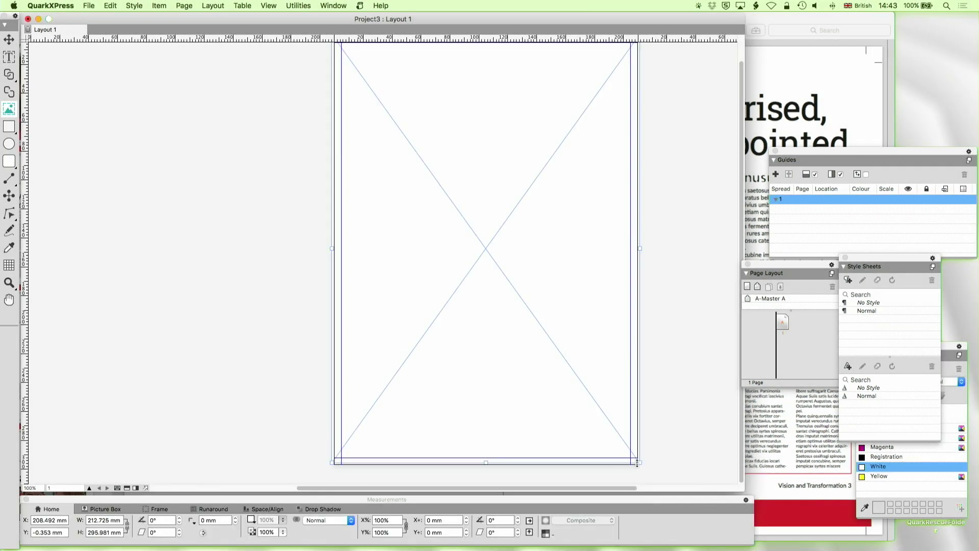
Import page 1 of Vibrant magazine.pdf into the picture box, using TrimBox as the bounding box.
{"action": "key", "text": "super+e"}
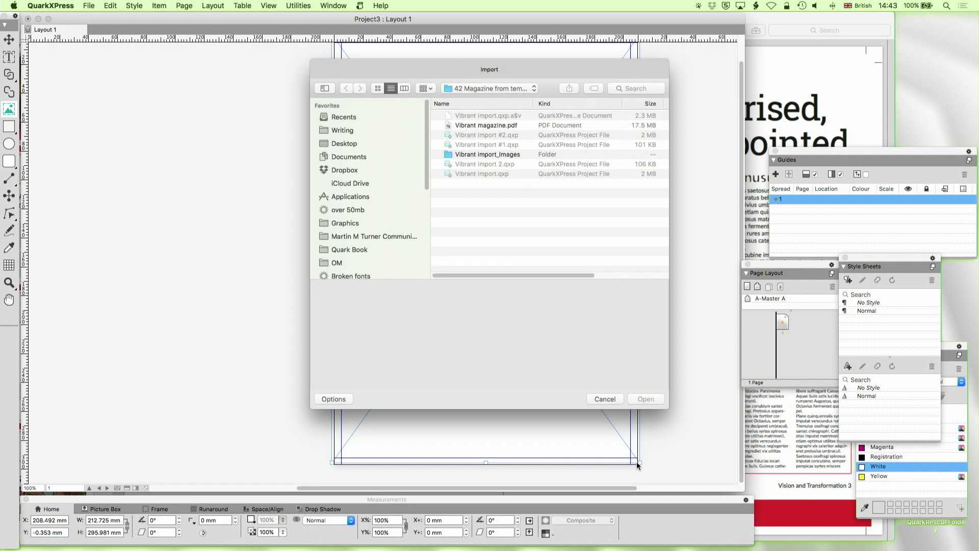
{"action": "left_click", "coordinate": [503, 126]}
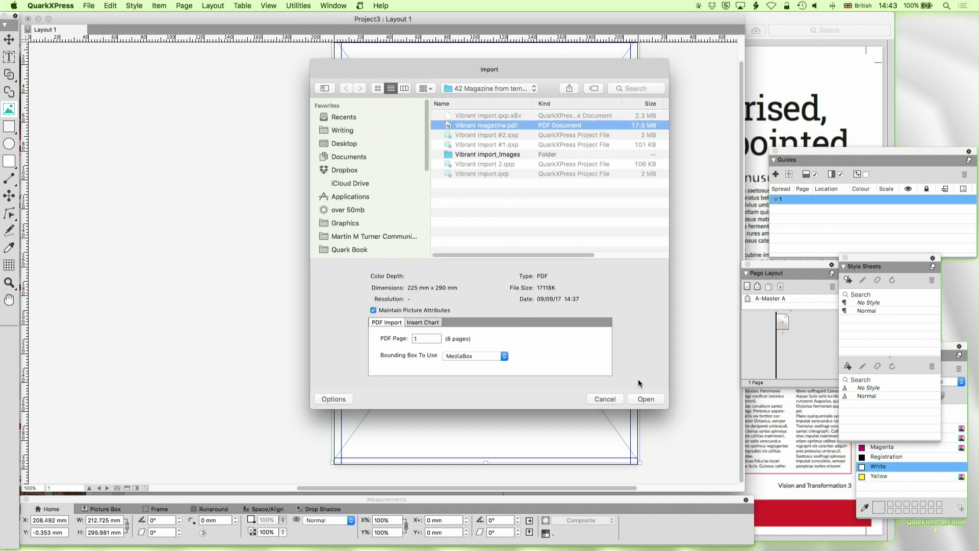
{"action": "left_click", "coordinate": [470, 355]}
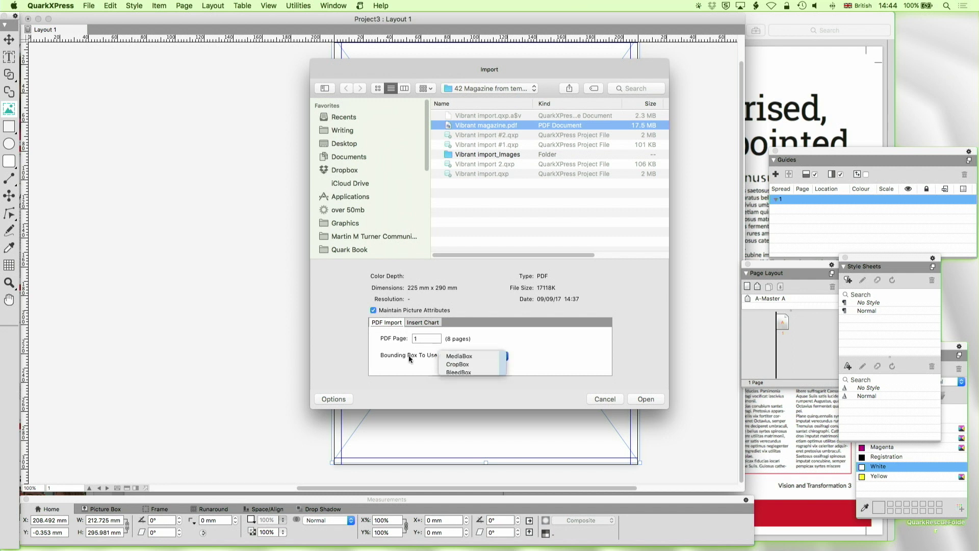
{"action": "left_click", "coordinate": [412, 360]}
{"action": "left_click", "coordinate": [459, 356]}
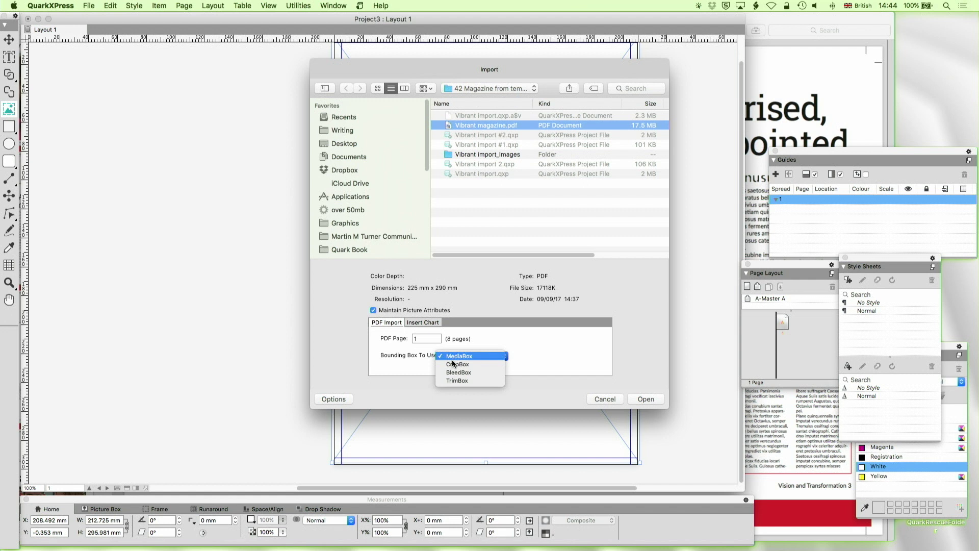
{"action": "left_click", "coordinate": [452, 380]}
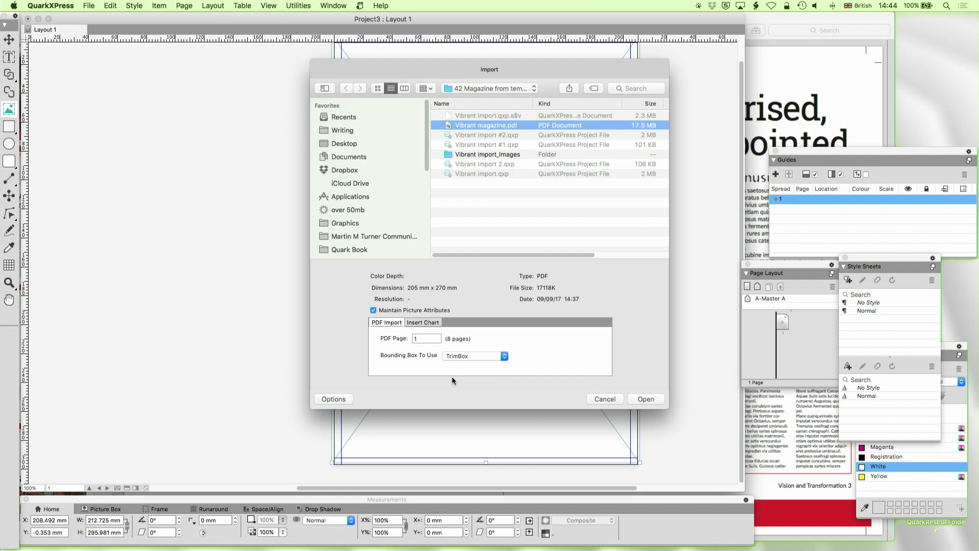
{"action": "left_click", "coordinate": [646, 399]}
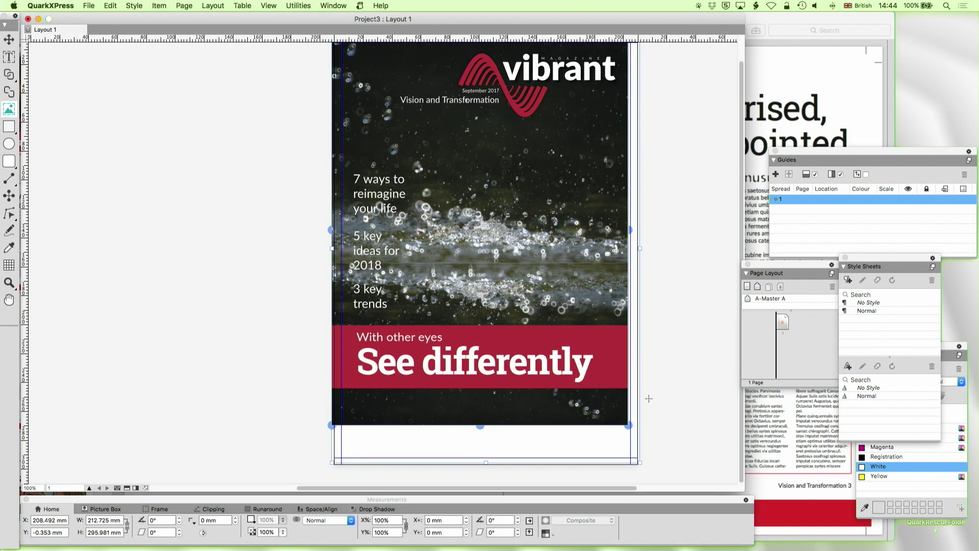
Fit the box to the imported cover picture and move it fully onto the page, at about X 2.5 mm, Y 11 mm.
{"action": "scroll", "coordinate": [655, 340], "scroll_direction": "up", "scroll_amount": 2}
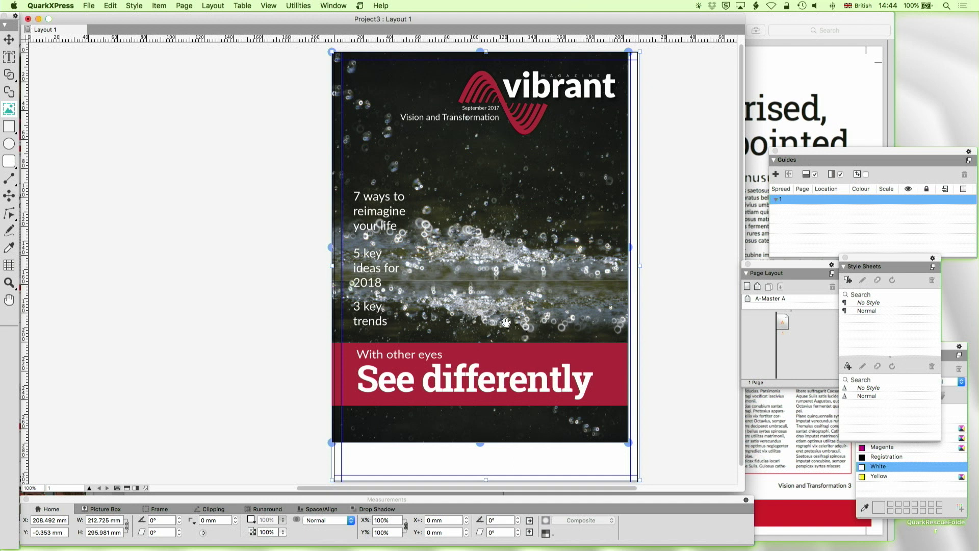
{"action": "right_click", "coordinate": [503, 295]}
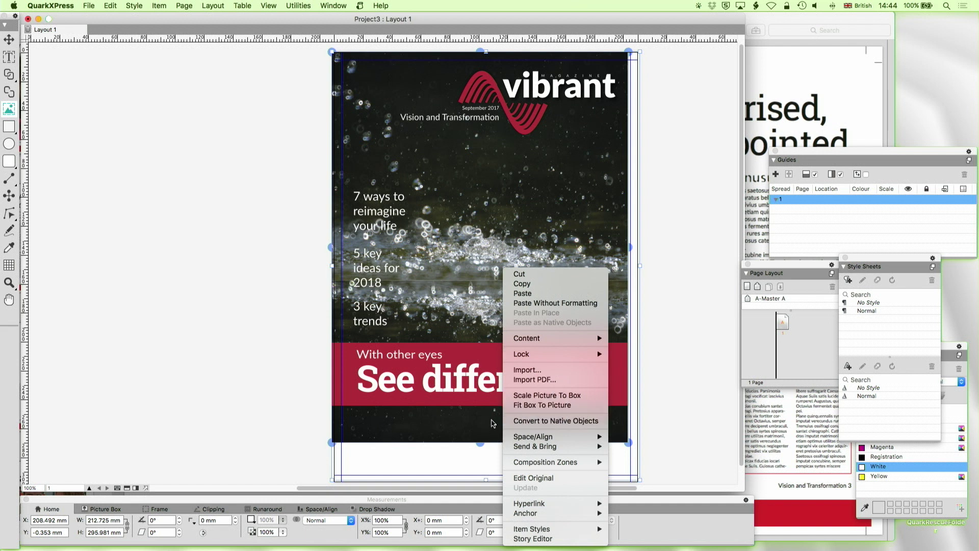
{"action": "left_click", "coordinate": [540, 406]}
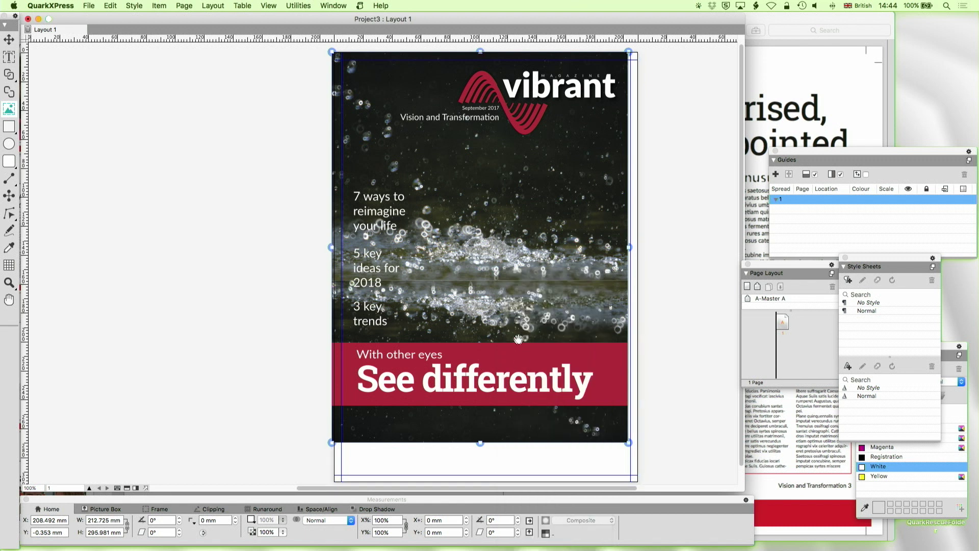
{"action": "left_click", "coordinate": [15, 40]}
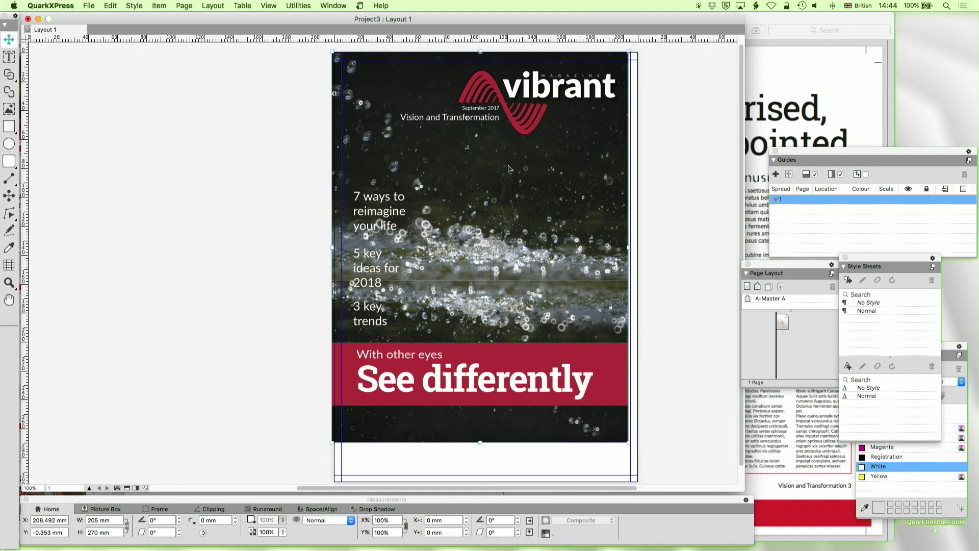
{"action": "left_click_drag", "start_coordinate": [509, 164], "coordinate": [486, 177]}
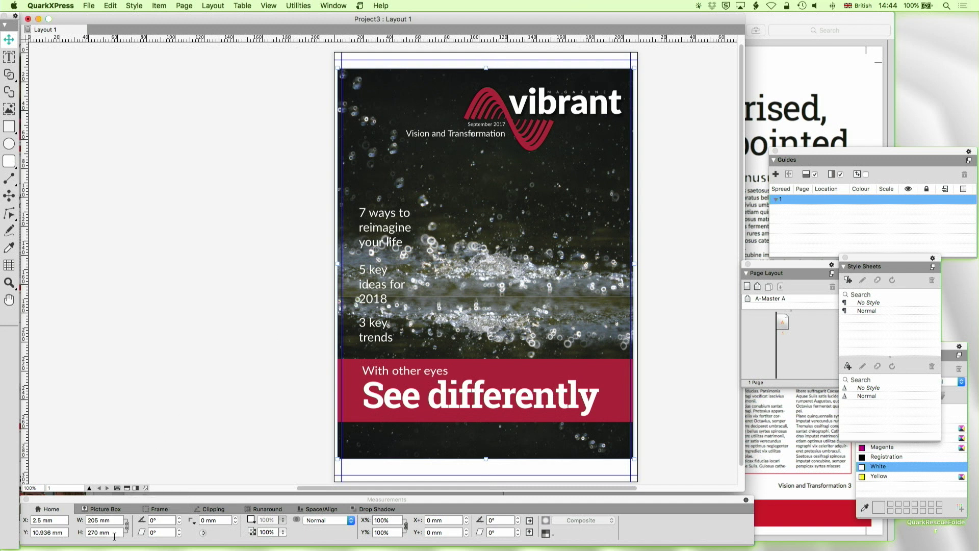
Set the page size of Layout 1 to 205 mm wide and 270 mm high in the layout properties.
{"action": "right_click", "coordinate": [51, 30]}
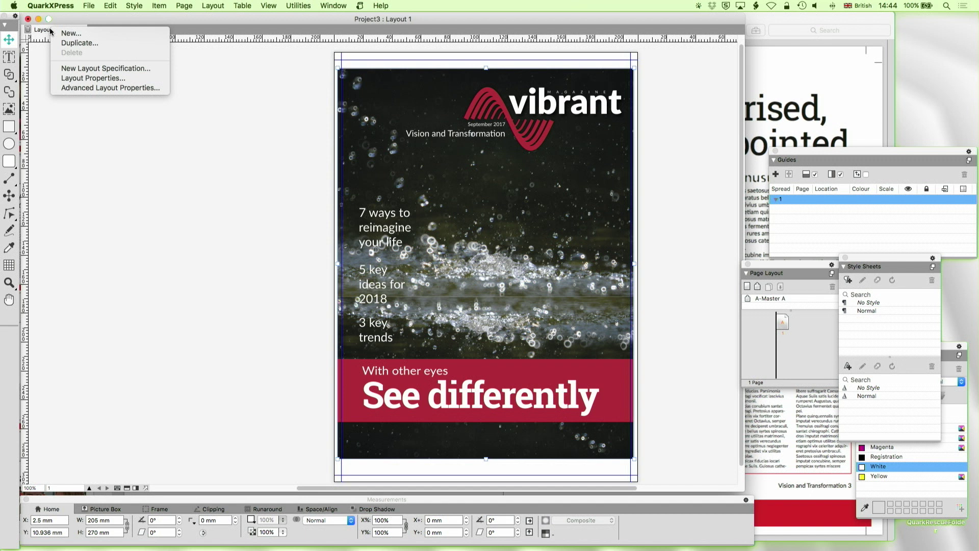
{"action": "left_click", "coordinate": [57, 77]}
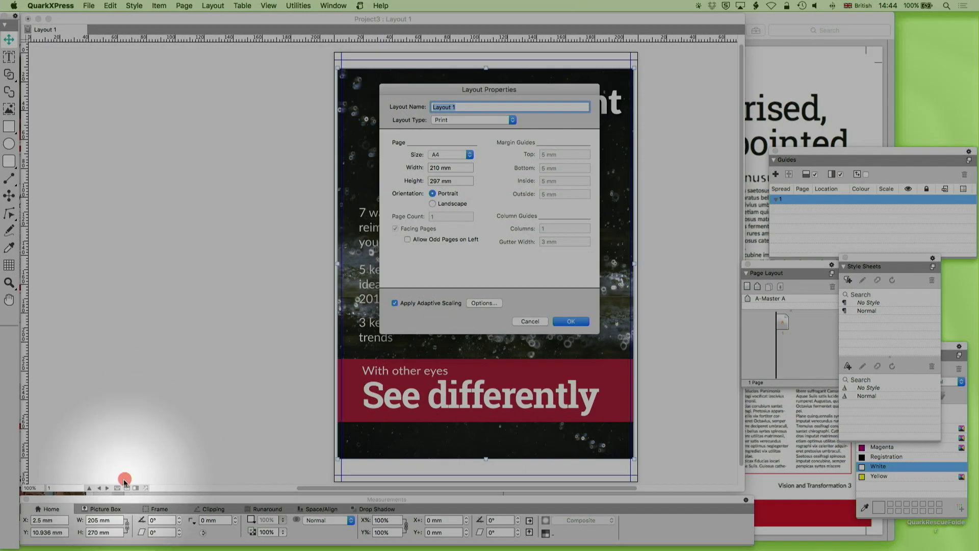
{"action": "left_click", "coordinate": [451, 167]}
{"action": "type", "text": "205"}
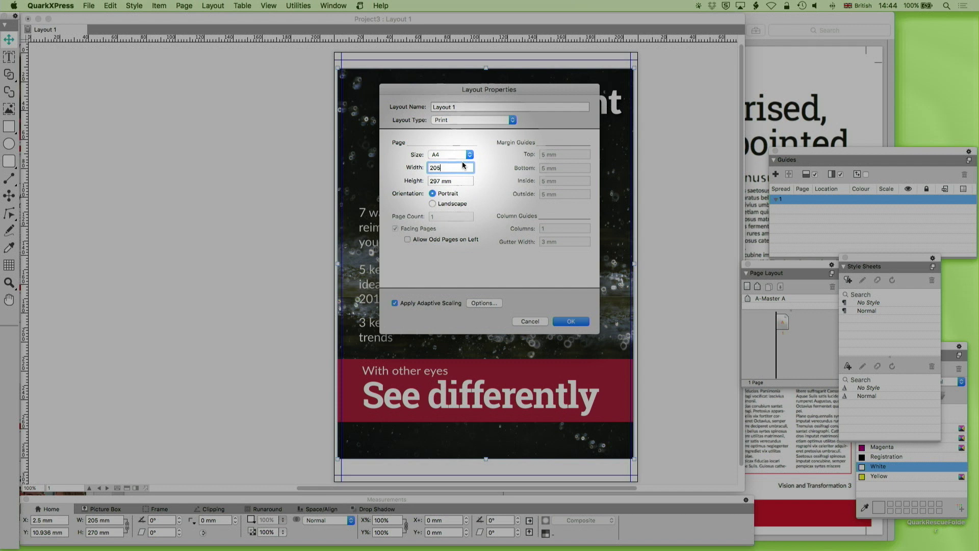
{"action": "left_click", "coordinate": [454, 181]}
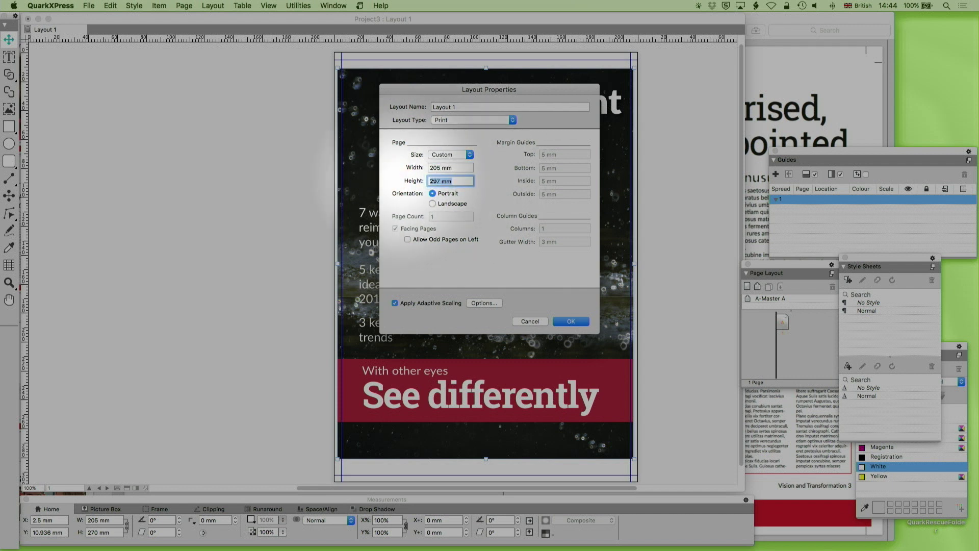
{"action": "type", "text": "270"}
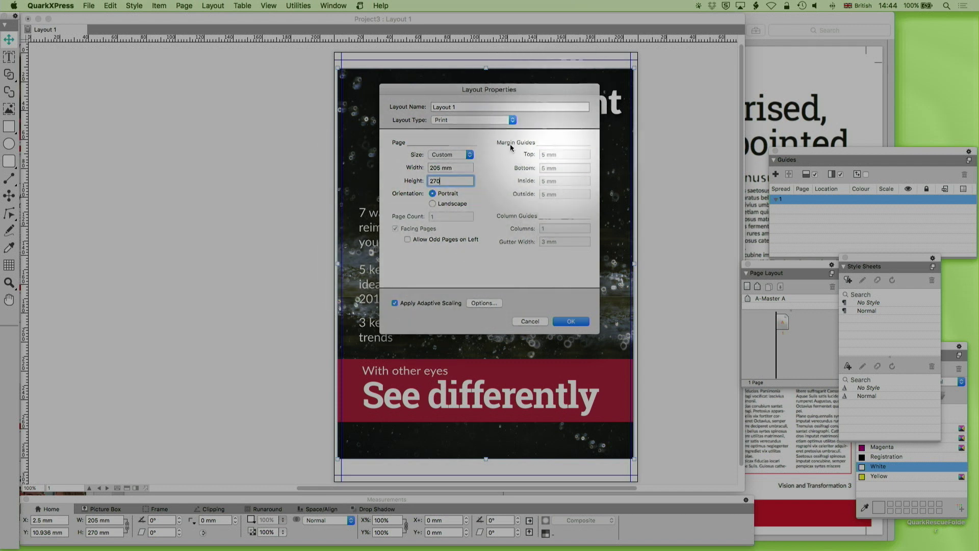
{"action": "left_click", "coordinate": [567, 319]}
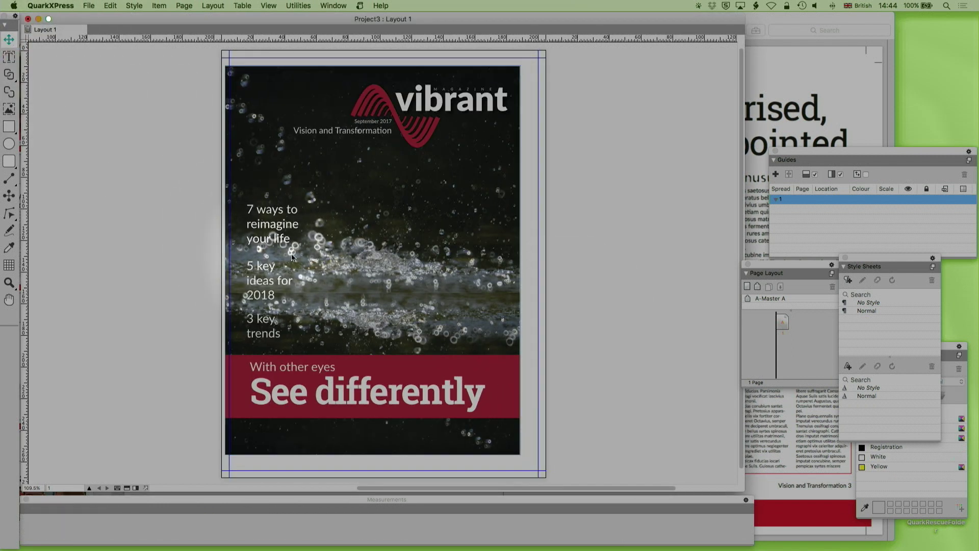
Set the cover picture's scale to 100% inside its box.
{"action": "left_click", "coordinate": [321, 247]}
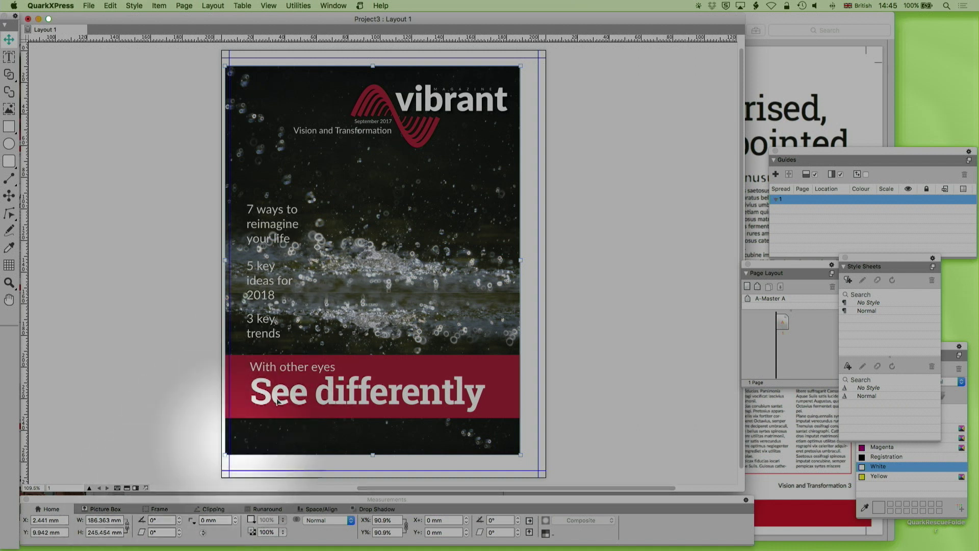
{"action": "right_click", "coordinate": [322, 342]}
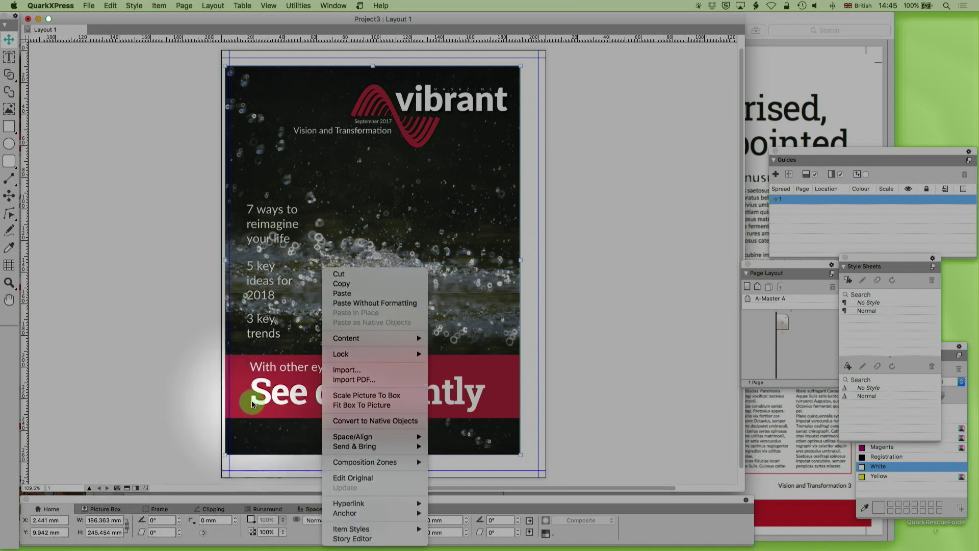
{"action": "key", "text": "Escape"}
{"action": "left_click", "coordinate": [385, 519]}
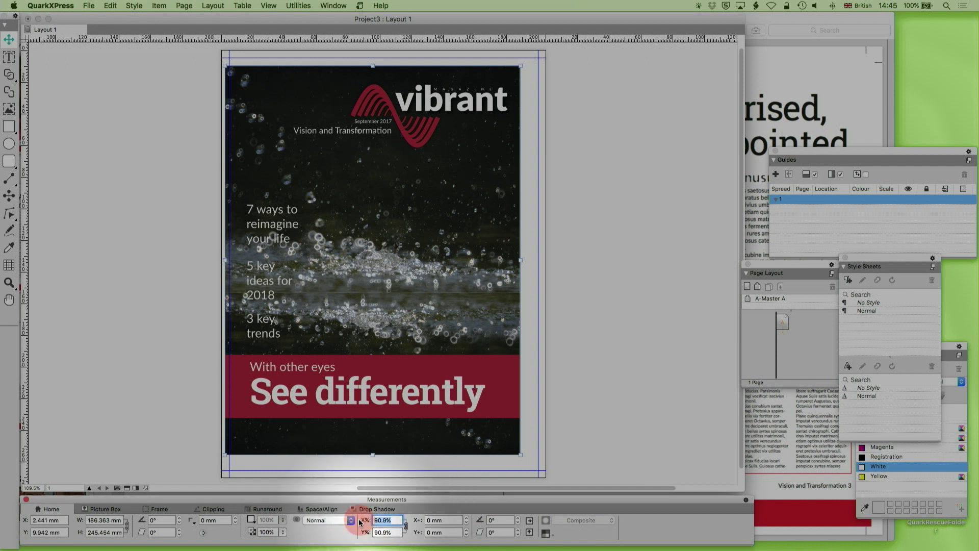
{"action": "type", "text": "100"}
{"action": "key", "text": "Return"}
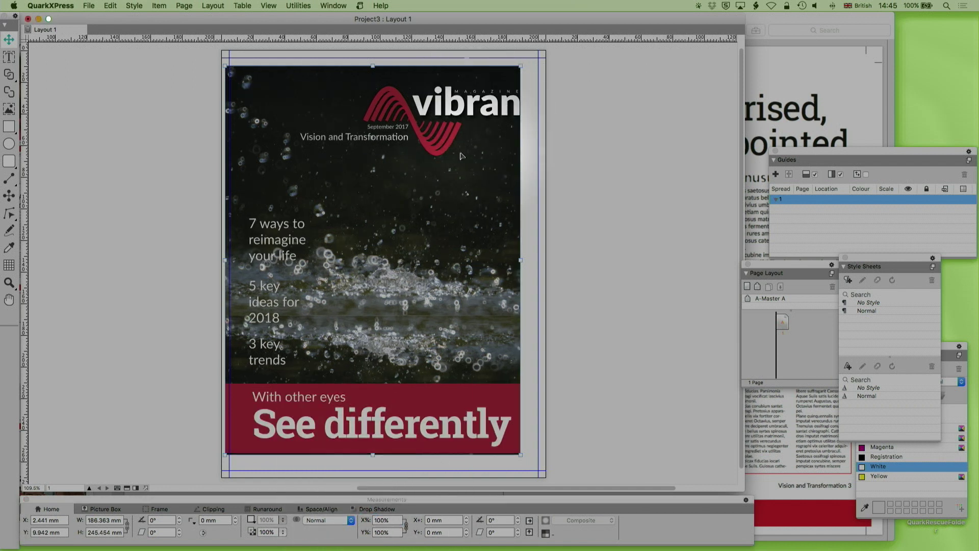
Fit the box to the cover picture and move it to the page origin at X 0 mm, Y 0 mm.
{"action": "right_click", "coordinate": [436, 173]}
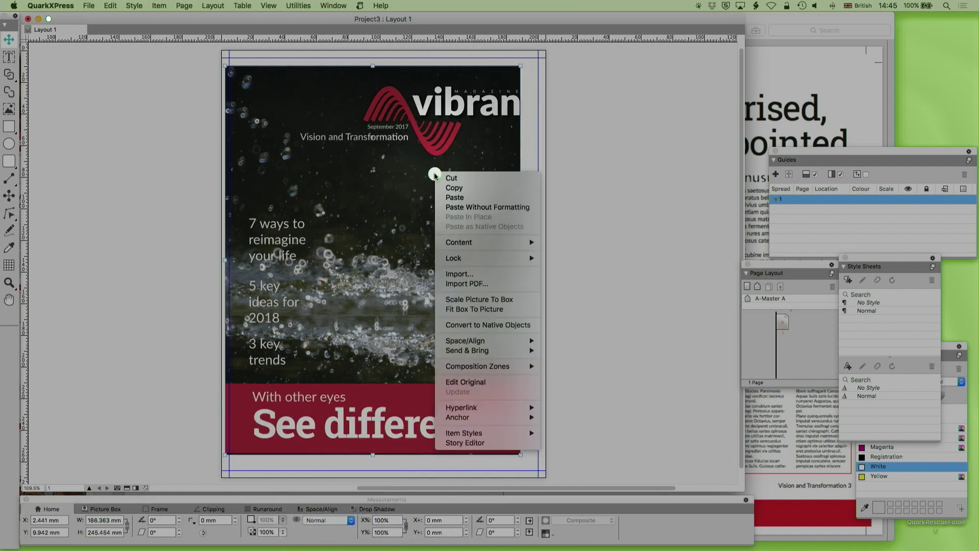
{"action": "left_click", "coordinate": [490, 309]}
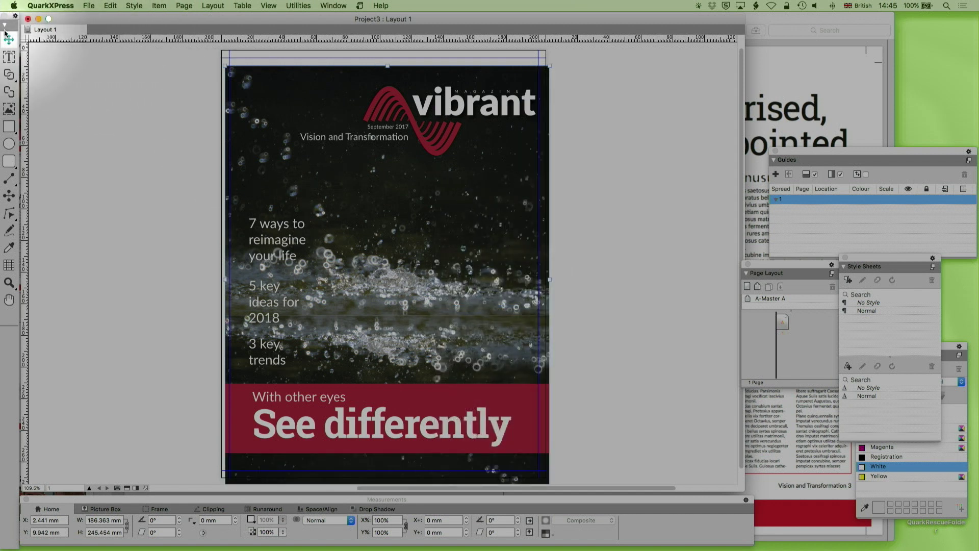
{"action": "left_click_drag", "start_coordinate": [251, 127], "coordinate": [247, 111]}
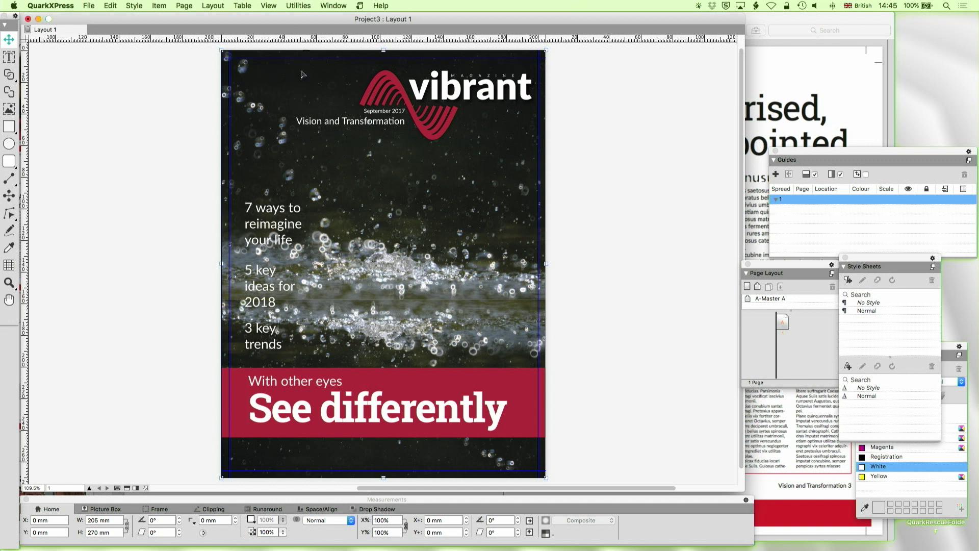
{"action": "double_click", "coordinate": [306, 20]}
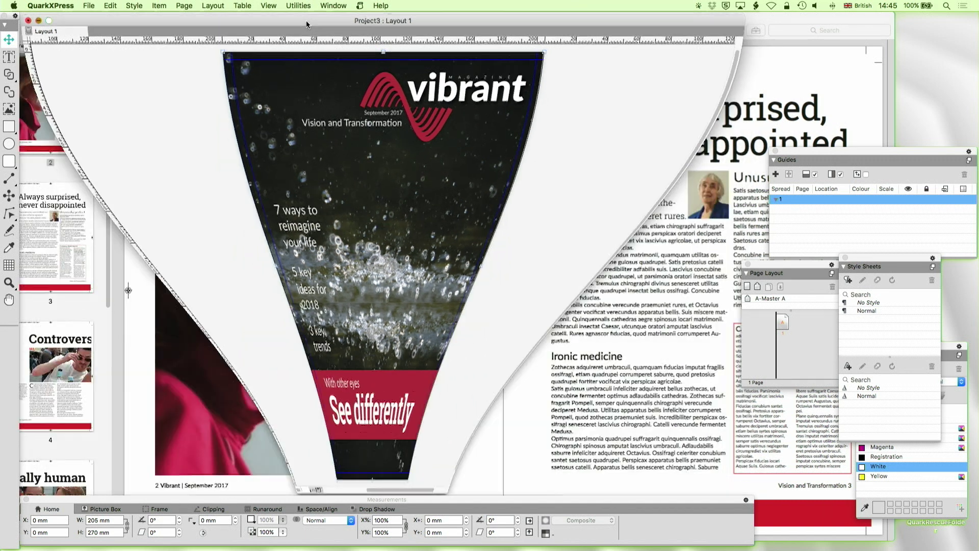
{"action": "left_click", "coordinate": [334, 5]}
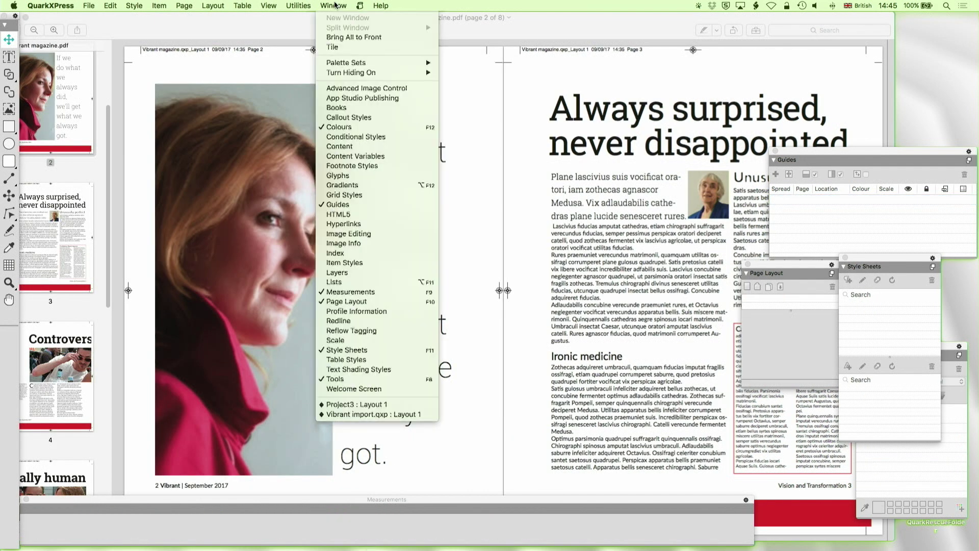
{"action": "left_click", "coordinate": [374, 413]}
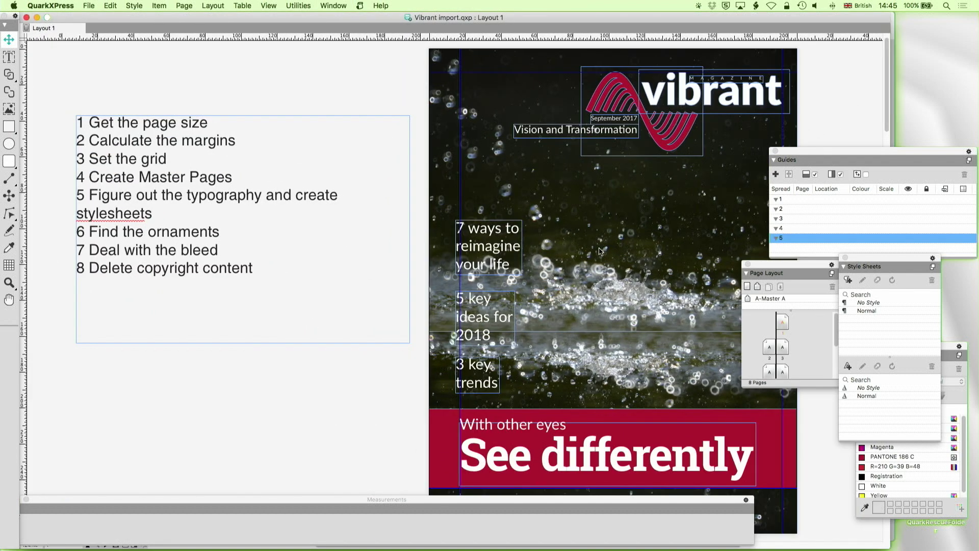
{"action": "left_click", "coordinate": [333, 5]}
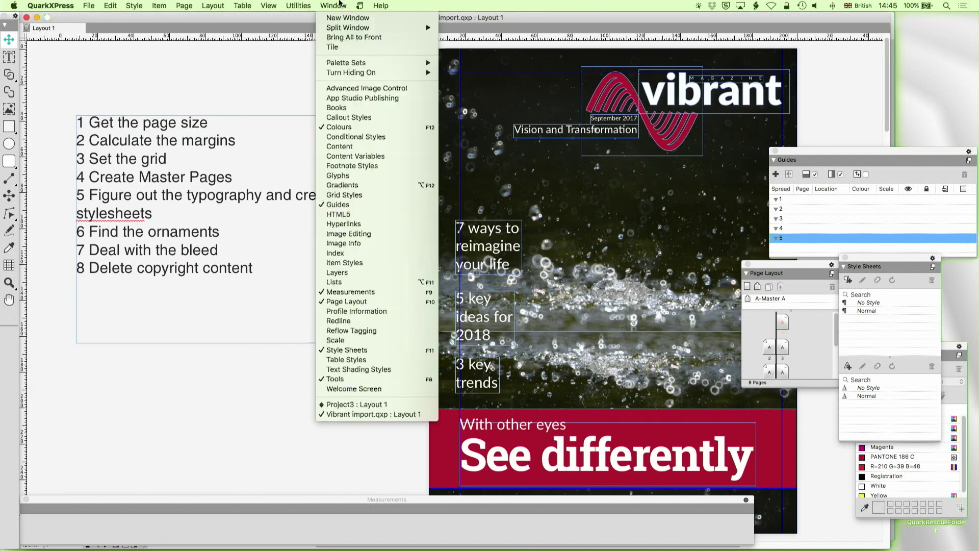
{"action": "left_click", "coordinate": [356, 404]}
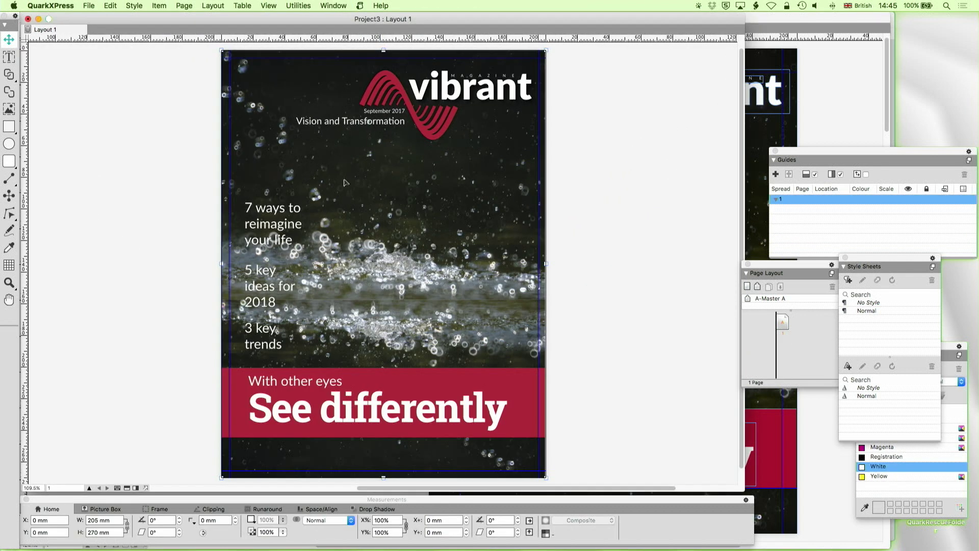
Convert the cover picture in Project3 to native objects, ignoring the profile from source colours.
{"action": "right_click", "coordinate": [341, 180]}
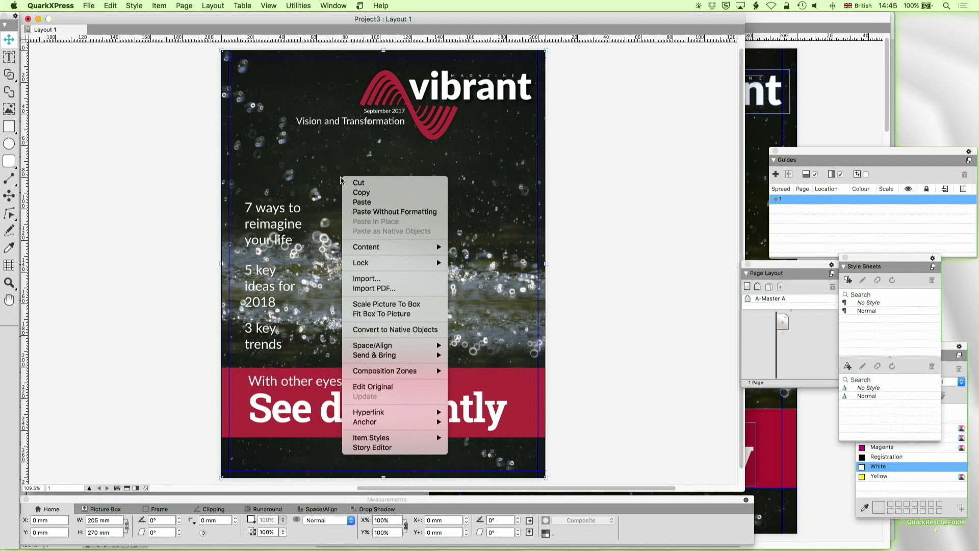
{"action": "left_click", "coordinate": [369, 329]}
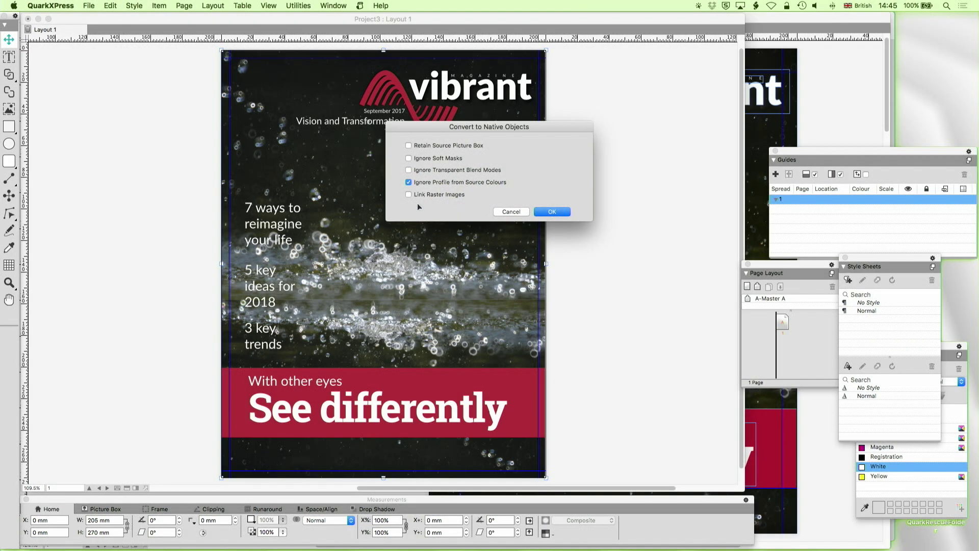
{"action": "left_click", "coordinate": [546, 211]}
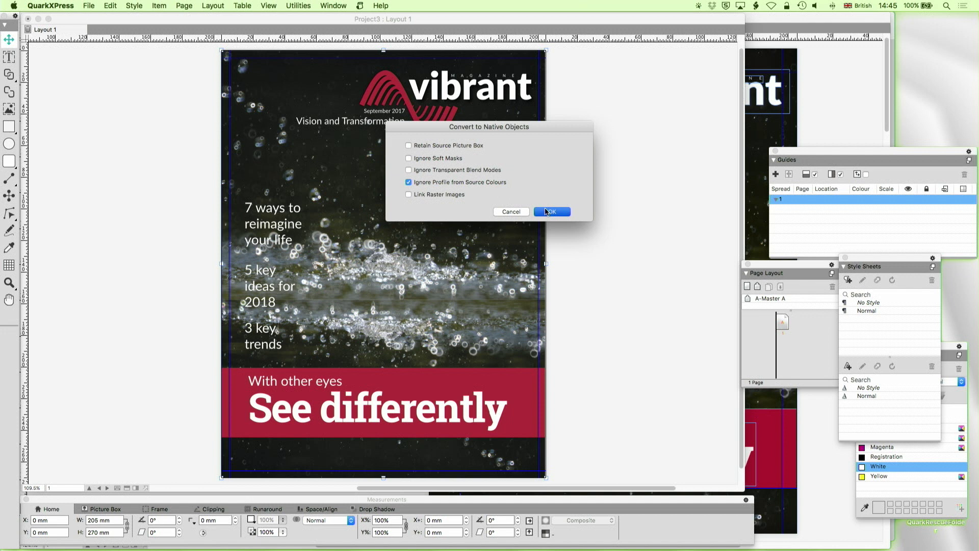
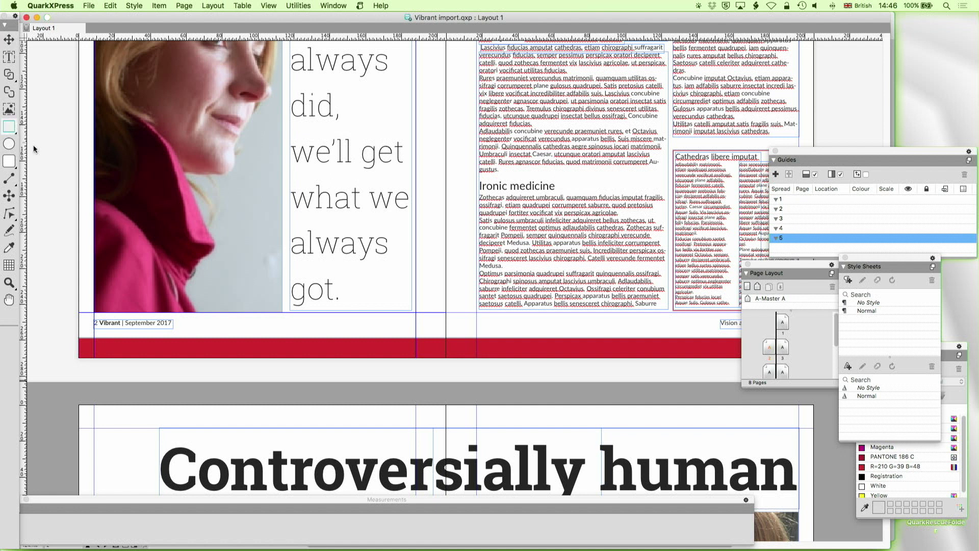
In Vibrant import.qxp, draw a box across page 2's outside margin, about 8.475 mm wide from the page edge to the portrait photo.
{"action": "left_click_drag", "start_coordinate": [94, 202], "coordinate": [115, 231]}
{"action": "key", "text": "z"}
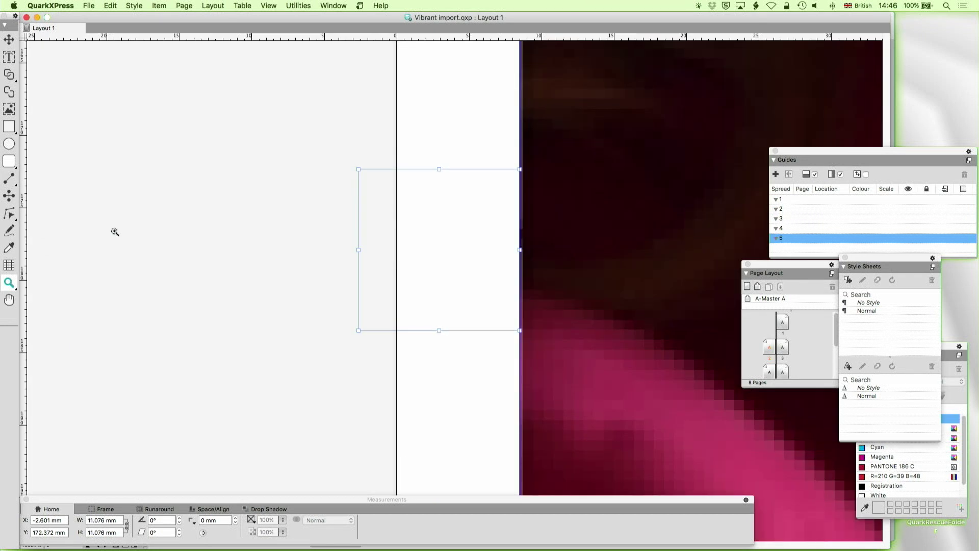
{"action": "key", "text": "v"}
{"action": "left_click_drag", "start_coordinate": [459, 278], "coordinate": [460, 278]}
{"action": "left_click_drag", "start_coordinate": [359, 253], "coordinate": [396, 253]}
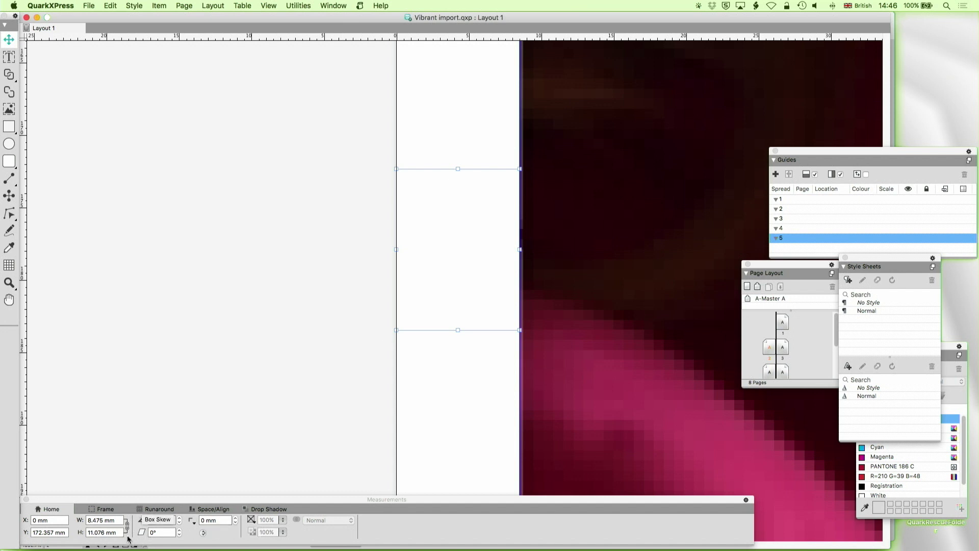
Set the height of the margin box to 8.475 mm so it forms a square.
{"action": "left_click", "coordinate": [103, 532]}
{"action": "type", "text": "8"}
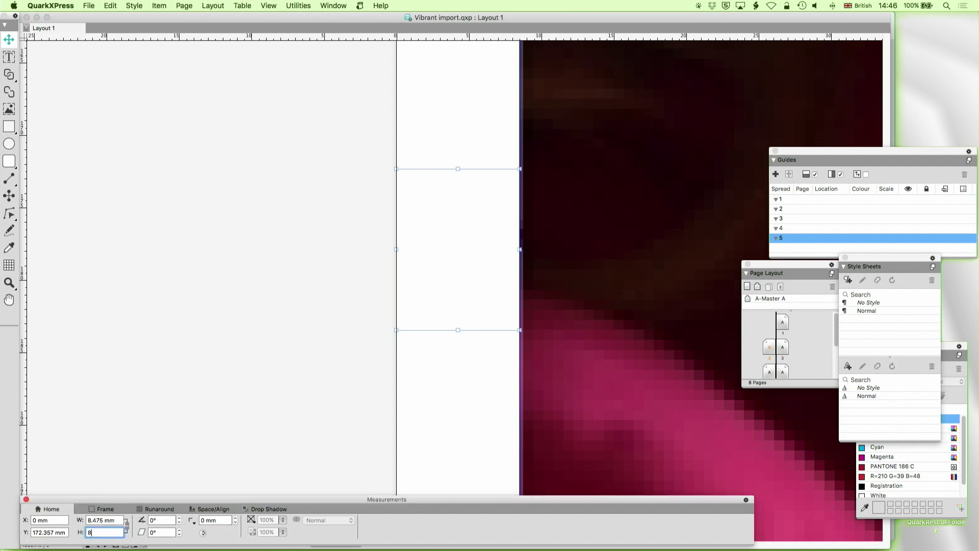
{"action": "type", "text": ".475"}
{"action": "key", "text": "Return"}
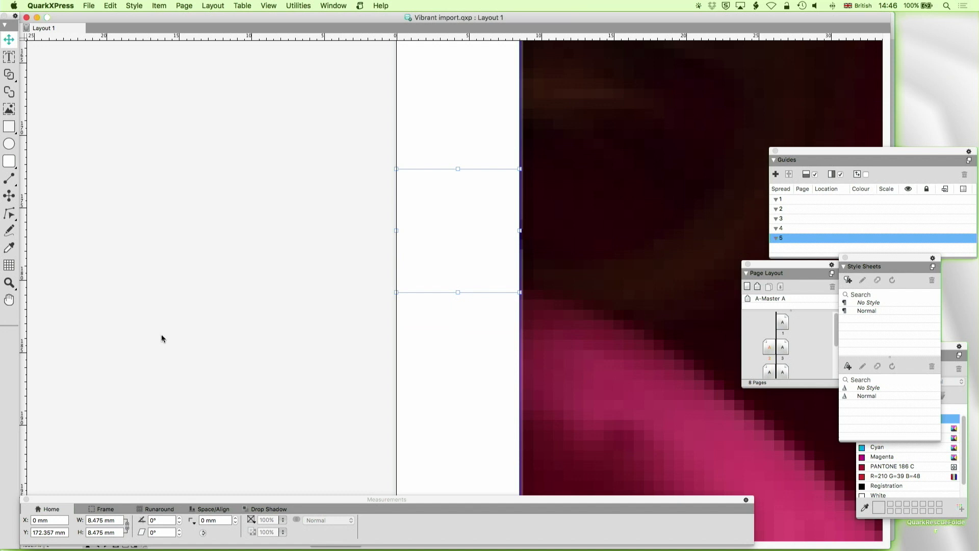
Fill the square in page 2's outside margin with Magenta.
{"action": "left_click", "coordinate": [215, 240]}
{"action": "key", "text": "super+1"}
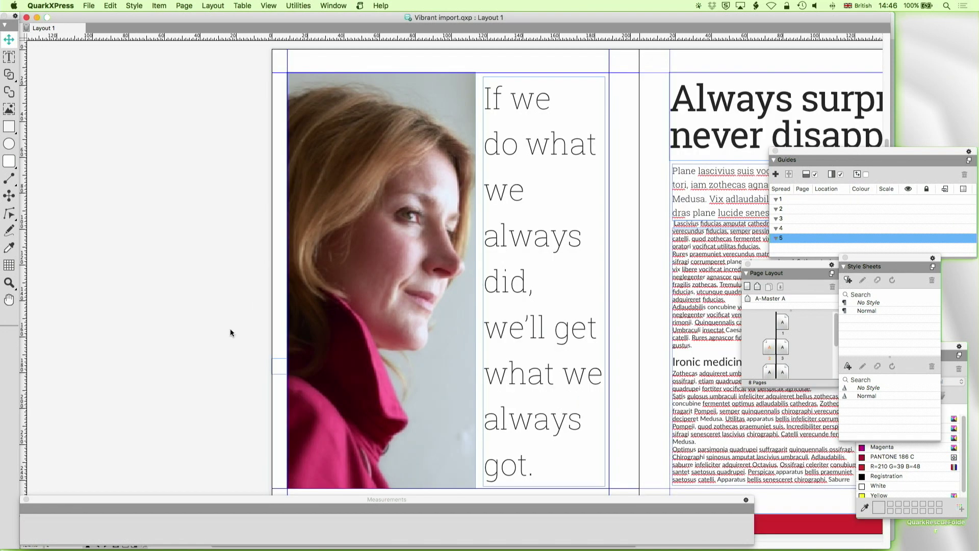
{"action": "left_click", "coordinate": [273, 363]}
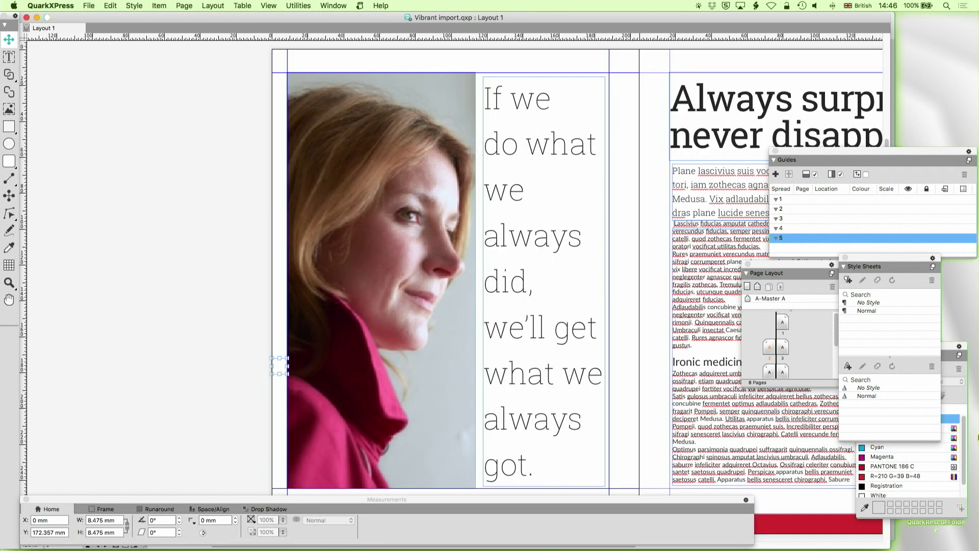
{"action": "left_click", "coordinate": [900, 460]}
{"action": "left_click", "coordinate": [173, 351]}
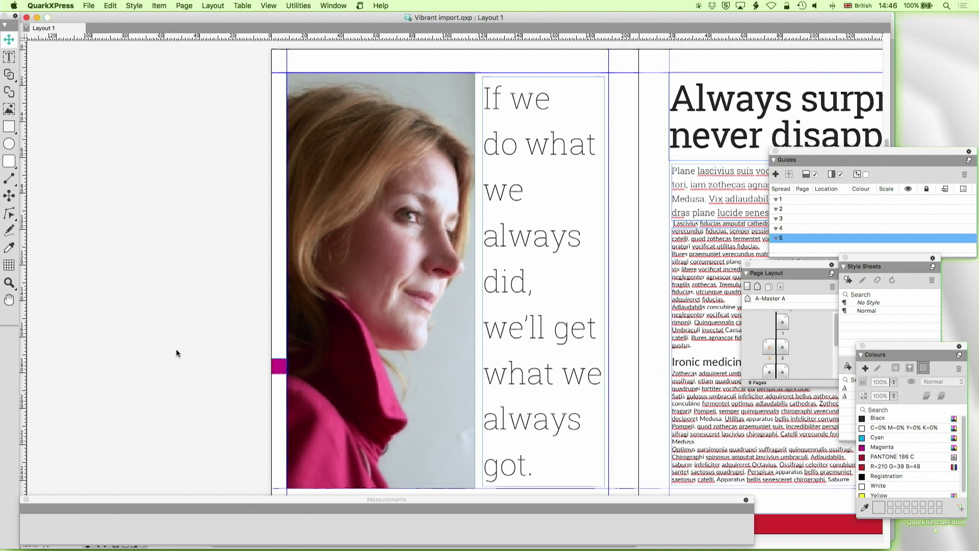
Place two of the magenta squares side by side across page 3's inside margin to gauge its width, and remove them.
{"action": "scroll", "coordinate": [194, 362], "scroll_direction": "left", "scroll_amount": 3}
{"action": "left_click_drag", "start_coordinate": [201, 370], "coordinate": [582, 119]}
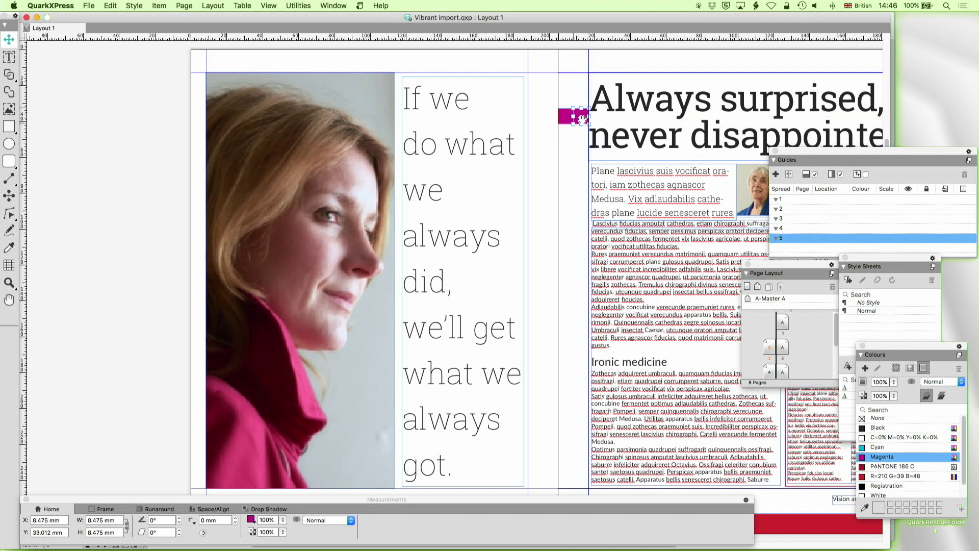
{"action": "left_click", "coordinate": [570, 149]}
{"action": "left_click_drag", "start_coordinate": [564, 98], "coordinate": [579, 137]}
{"action": "left_click", "coordinate": [578, 136]}
Inspect the top and bottom margins of the page 2–3 spread and check A-Master A's margin values in Master Guides & Grid.
{"action": "scroll", "coordinate": [579, 136], "scroll_direction": "down", "scroll_amount": 5}
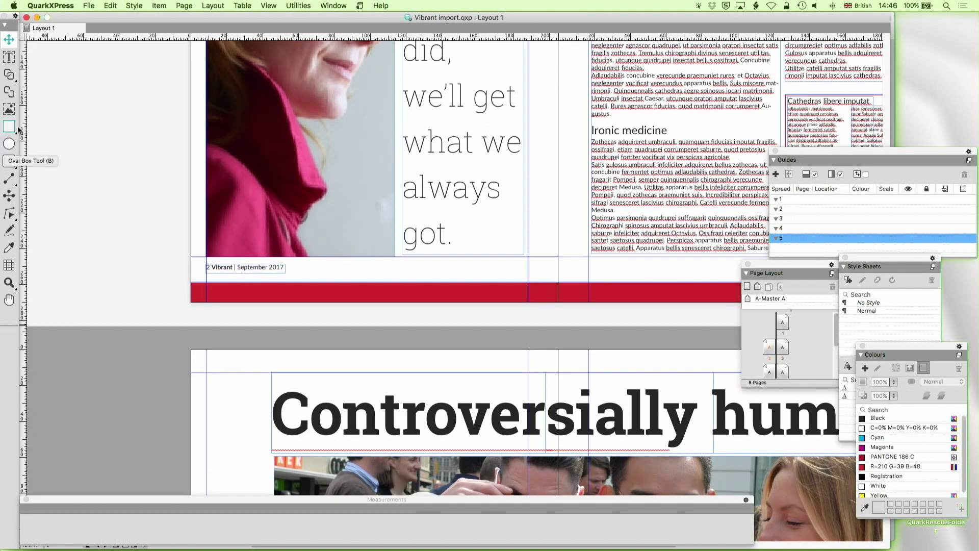
{"action": "scroll", "coordinate": [137, 235], "scroll_direction": "up", "scroll_amount": 5}
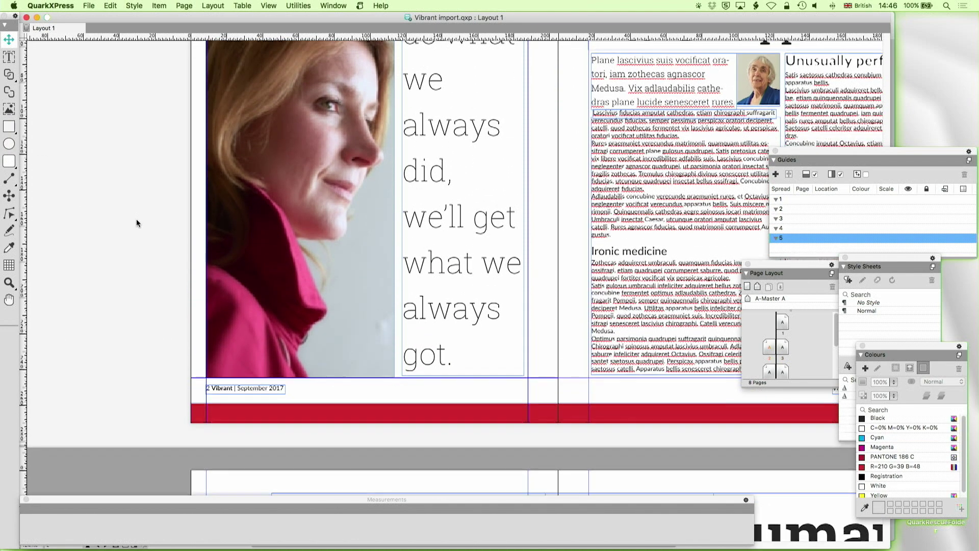
{"action": "scroll", "coordinate": [137, 223], "scroll_direction": "down", "scroll_amount": 3}
{"action": "scroll", "coordinate": [136, 223], "scroll_direction": "up", "scroll_amount": 5}
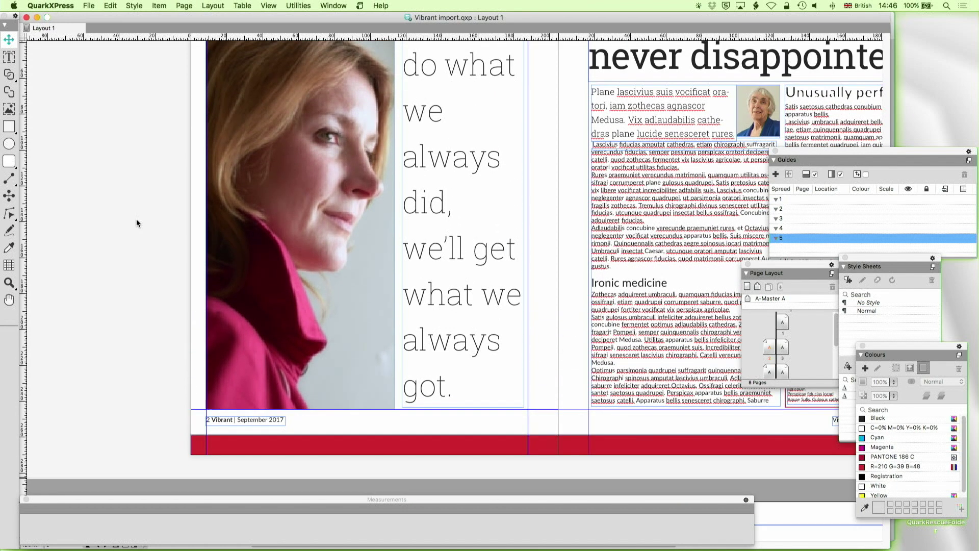
{"action": "scroll", "coordinate": [136, 220], "scroll_direction": "up", "scroll_amount": 3}
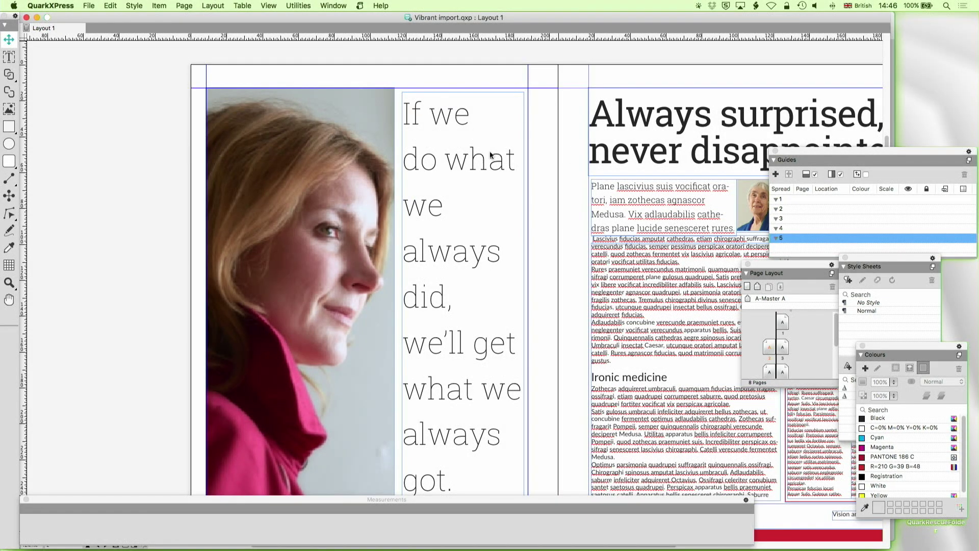
{"action": "scroll", "coordinate": [525, 262], "scroll_direction": "down", "scroll_amount": 5}
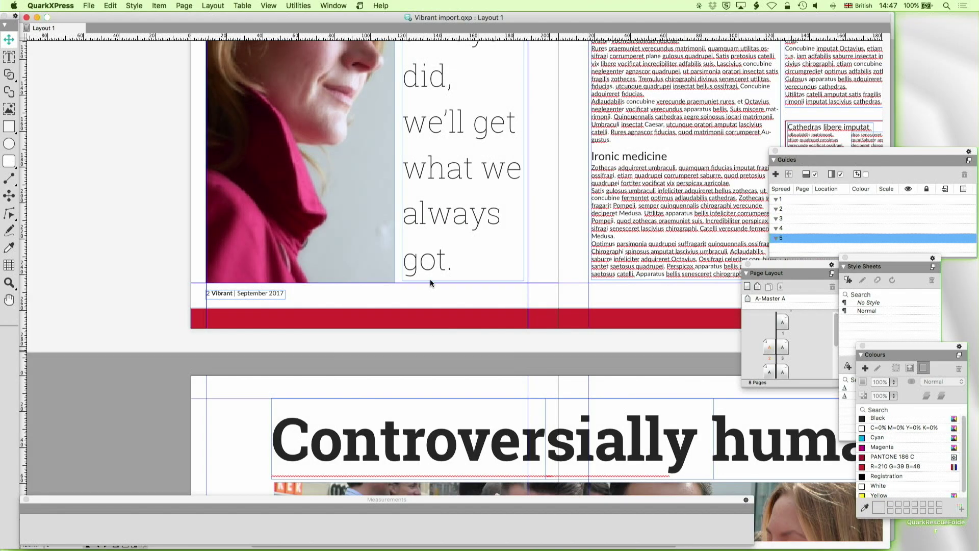
{"action": "double_click", "coordinate": [749, 298]}
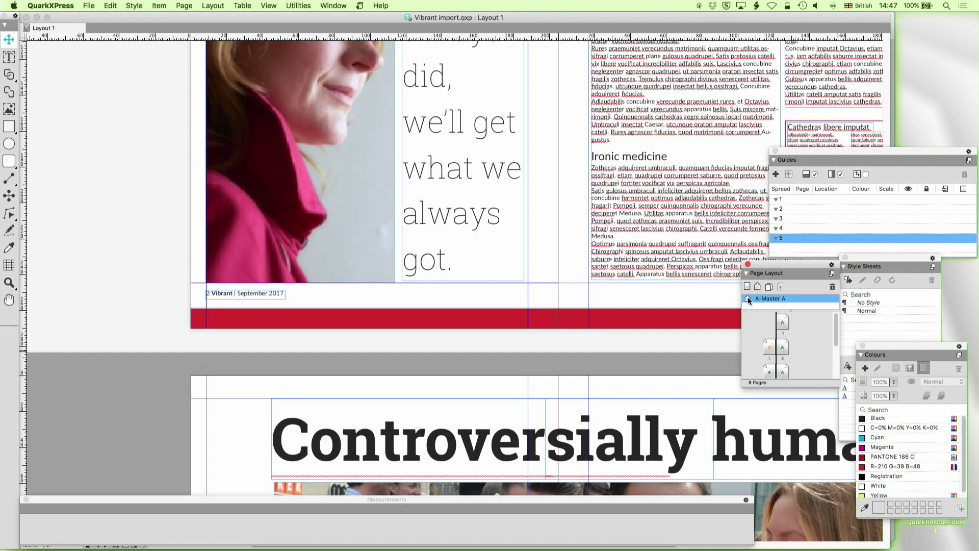
{"action": "left_click", "coordinate": [185, 6]}
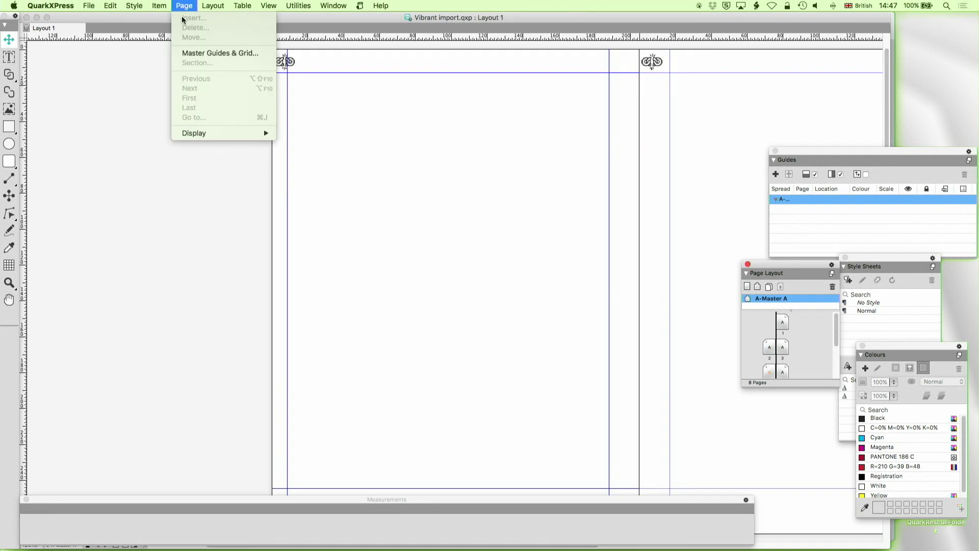
{"action": "left_click", "coordinate": [188, 51]}
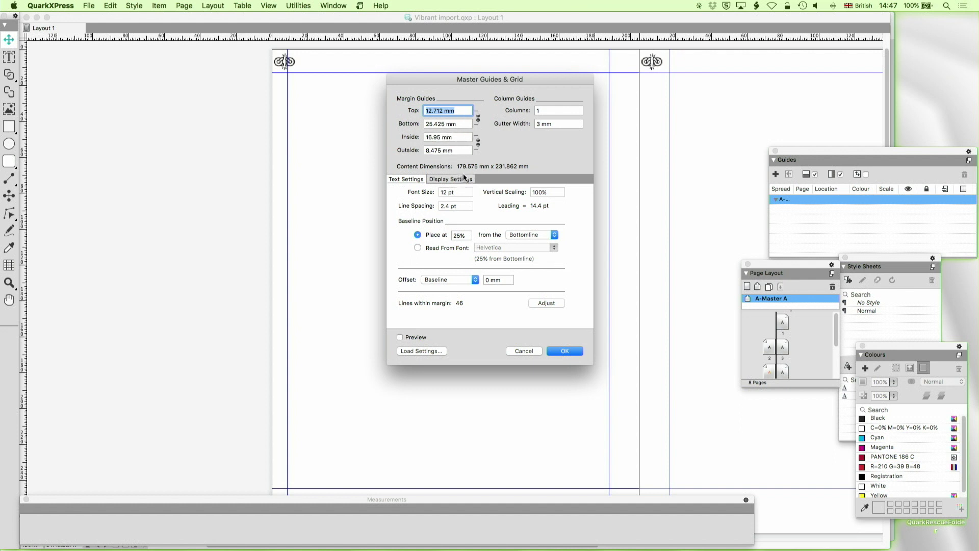
{"action": "left_click", "coordinate": [524, 351]}
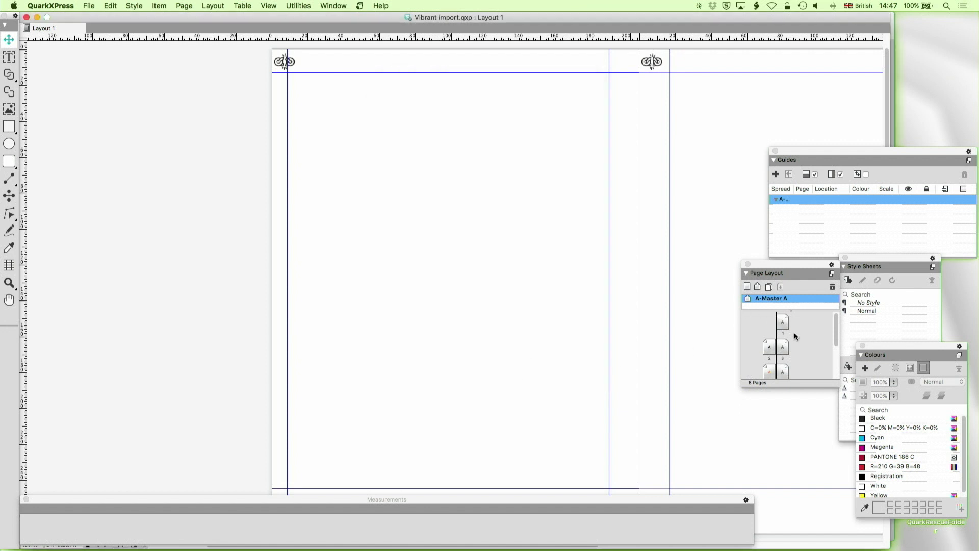
Return from the master to page 1 and review the checklist beside the cover and the layout of the page 2–3 spread.
{"action": "double_click", "coordinate": [781, 327]}
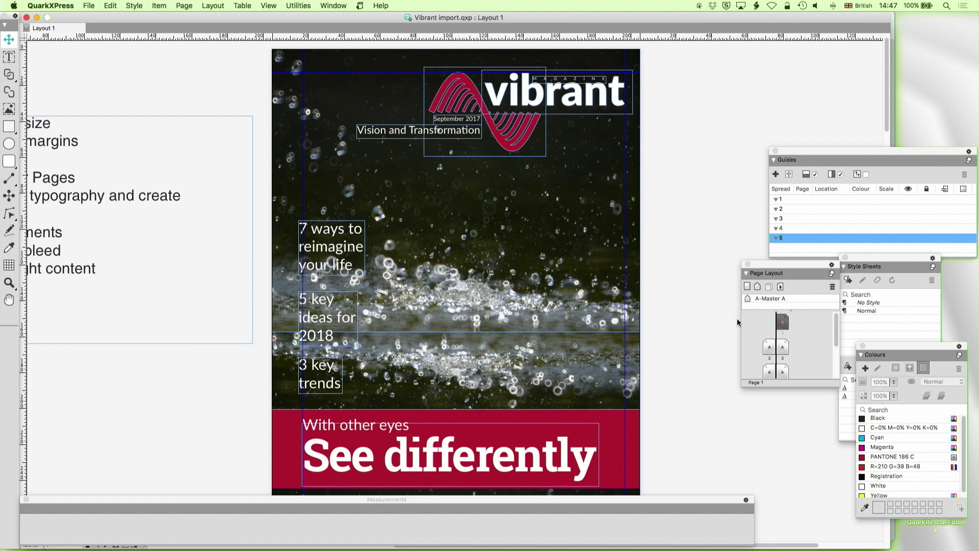
{"action": "scroll", "coordinate": [695, 348], "scroll_direction": "down", "scroll_amount": 10}
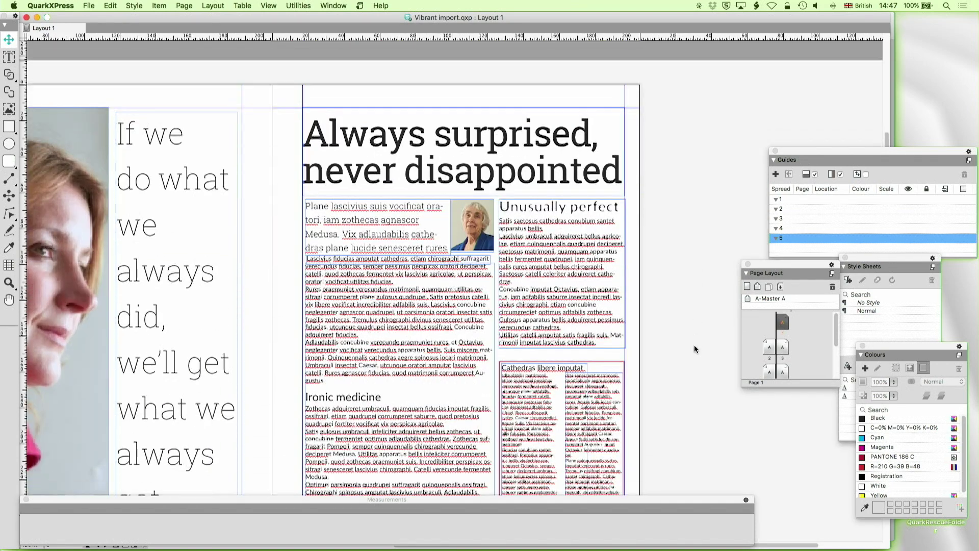
{"action": "scroll", "coordinate": [693, 345], "scroll_direction": "left", "scroll_amount": 2}
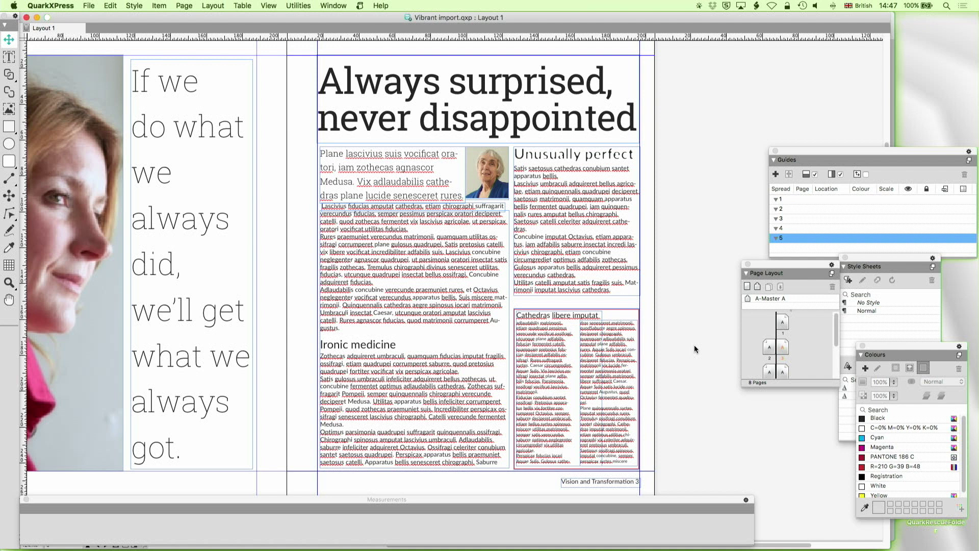
{"action": "scroll", "coordinate": [695, 348], "scroll_direction": "left", "scroll_amount": 5}
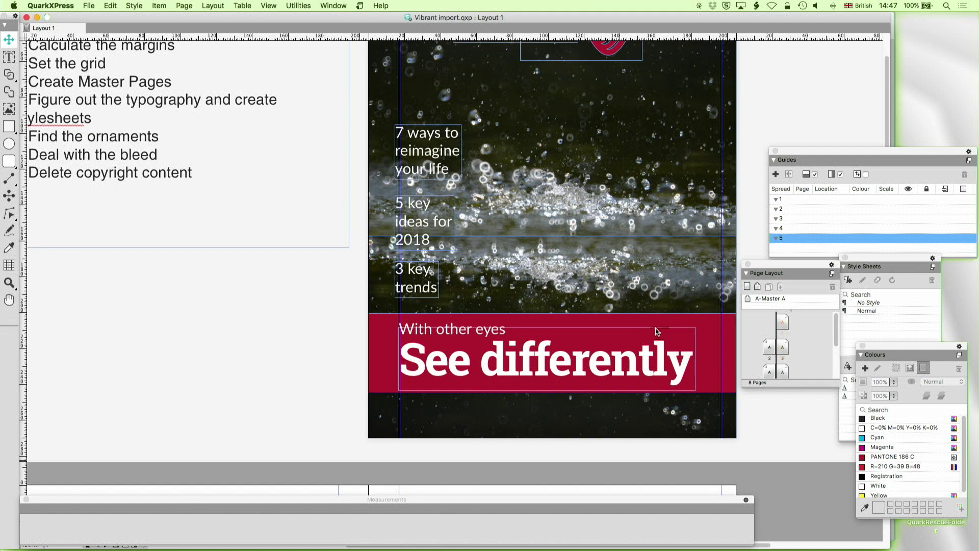
{"action": "scroll", "coordinate": [385, 273], "scroll_direction": "left", "scroll_amount": 5}
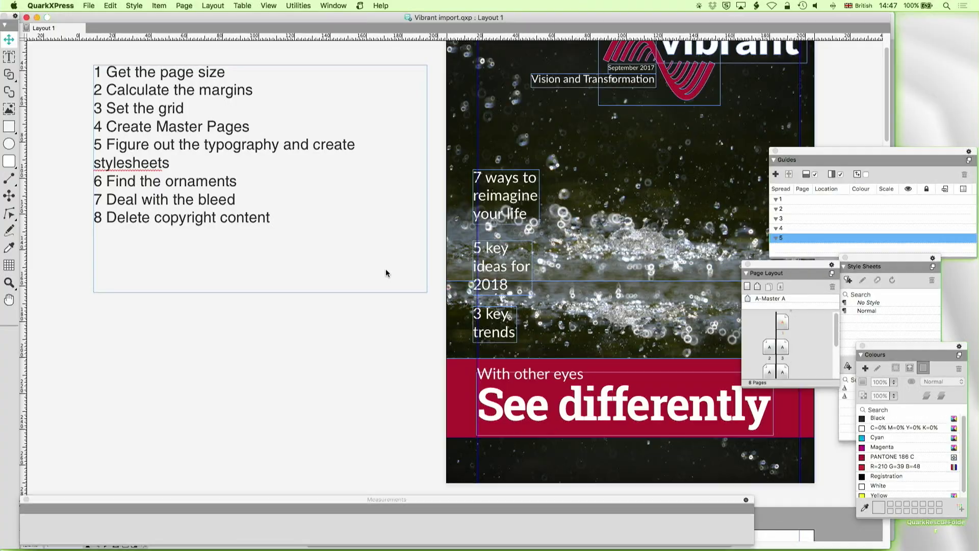
{"action": "scroll", "coordinate": [385, 268], "scroll_direction": "down", "scroll_amount": 10}
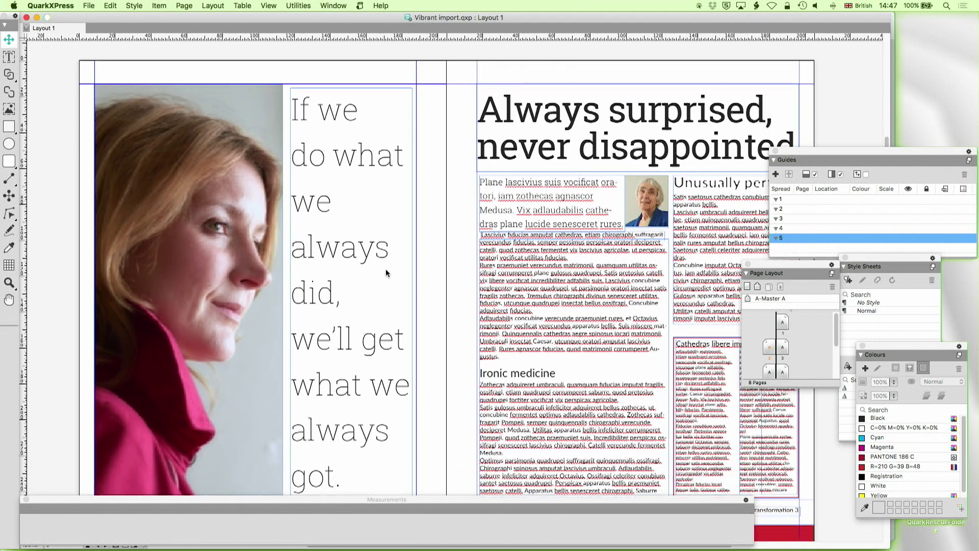
{"action": "scroll", "coordinate": [385, 269], "scroll_direction": "down", "scroll_amount": 4}
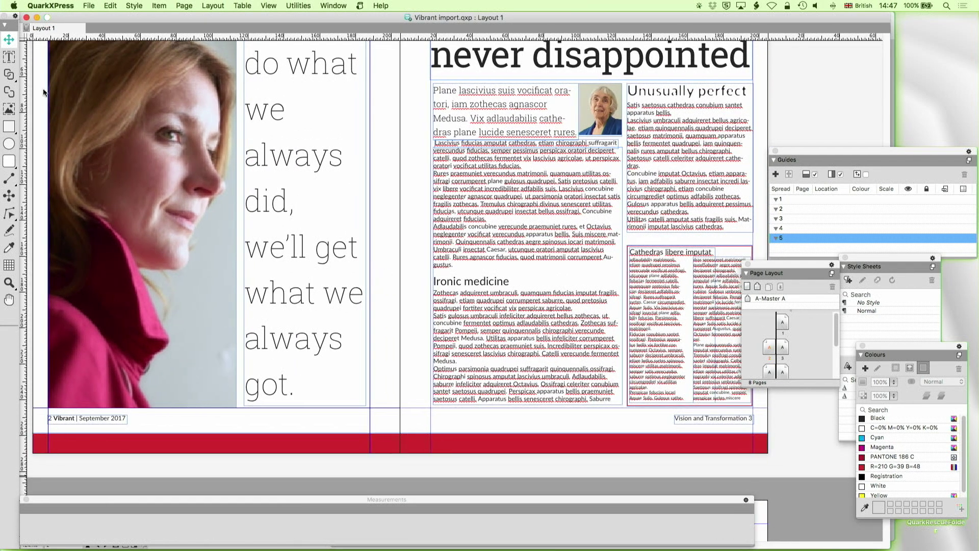
Check the widths and positions of the main text box and the narrow boxed column on page 3.
{"action": "double_click", "coordinate": [494, 209]}
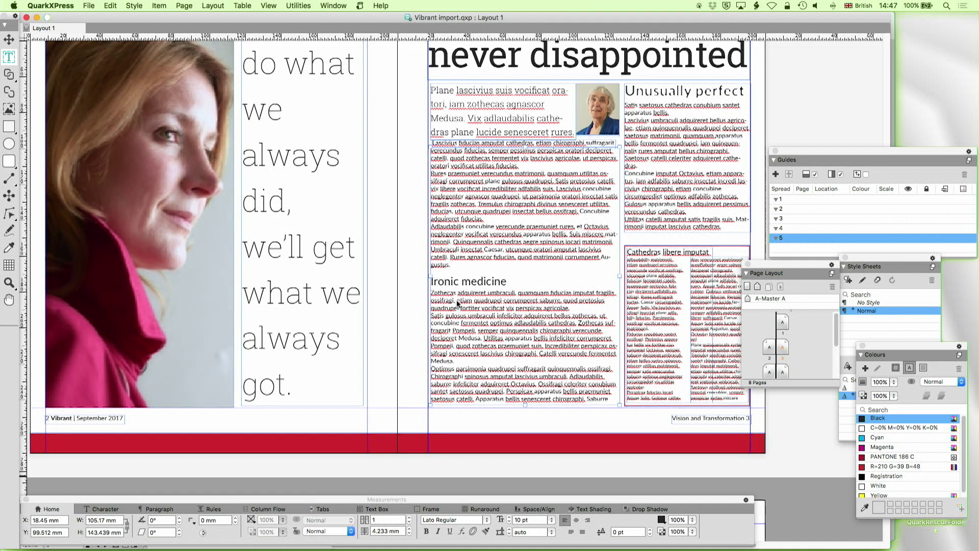
{"action": "scroll", "coordinate": [540, 307], "scroll_direction": "down", "scroll_amount": 2}
{"action": "scroll", "coordinate": [510, 306], "scroll_direction": "right", "scroll_amount": 3}
{"action": "scroll", "coordinate": [458, 304], "scroll_direction": "right", "scroll_amount": 2}
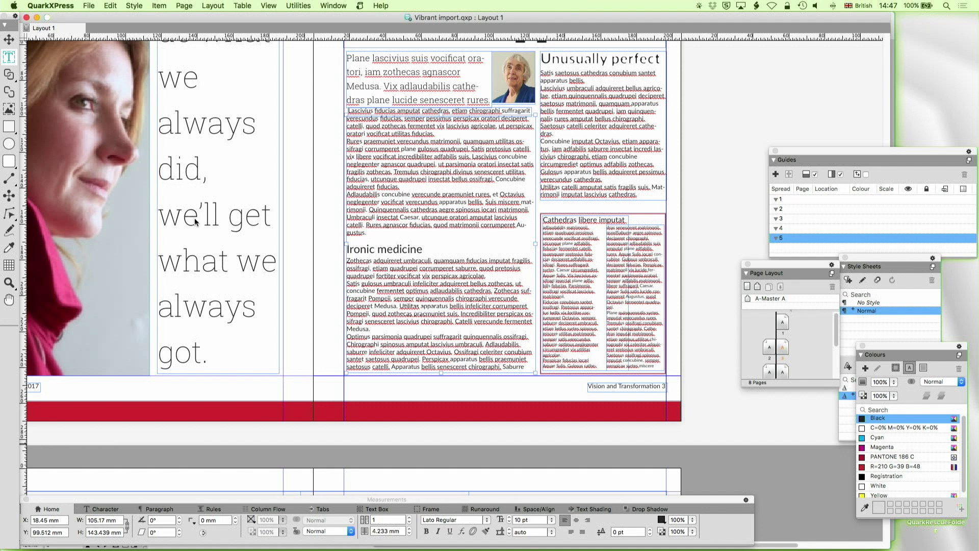
{"action": "key", "text": "Escape"}
{"action": "left_click", "coordinate": [644, 252]}
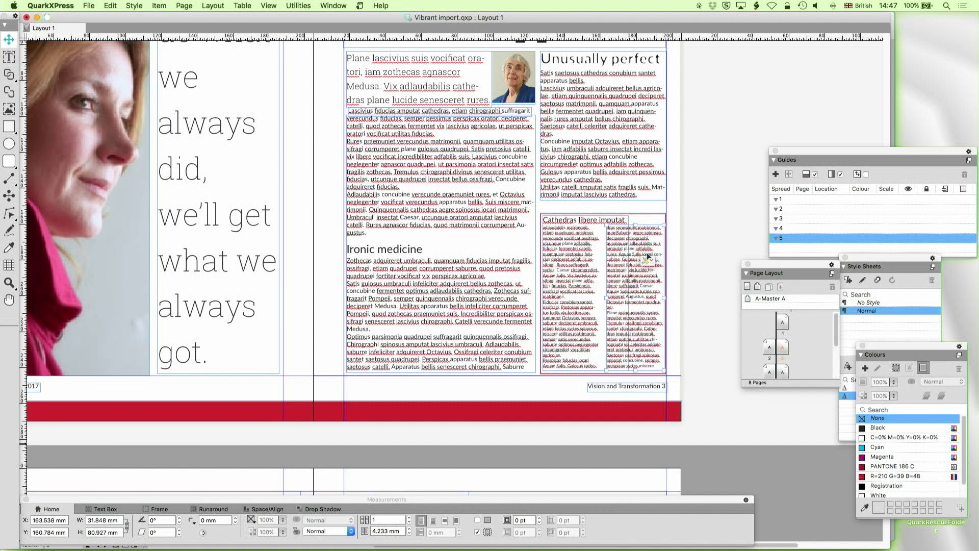
Examine the column structure and alignment with the margins on pages 4 to 8, and return to page 3.
{"action": "scroll", "coordinate": [646, 253], "scroll_direction": "down", "scroll_amount": 15}
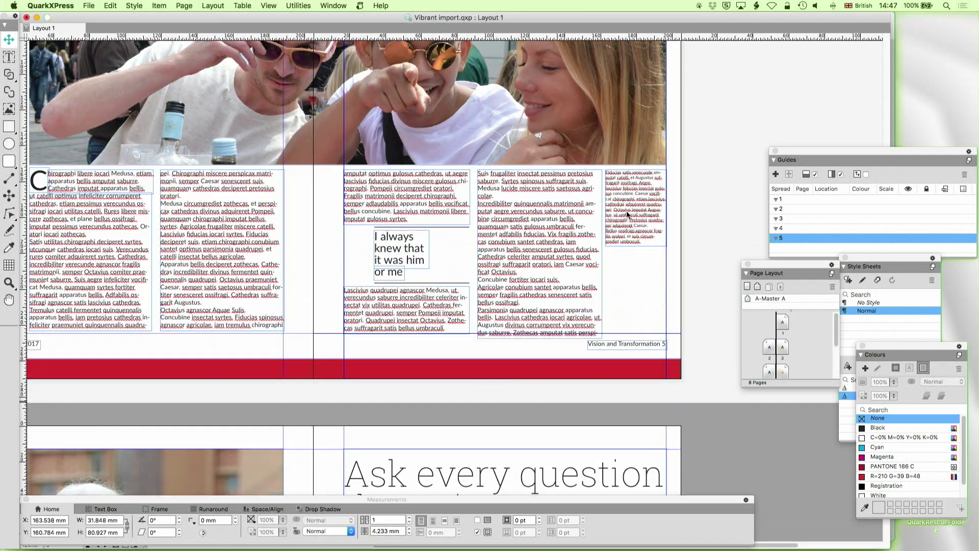
{"action": "key", "text": "super+a"}
{"action": "scroll", "coordinate": [357, 229], "scroll_direction": "left", "scroll_amount": 4}
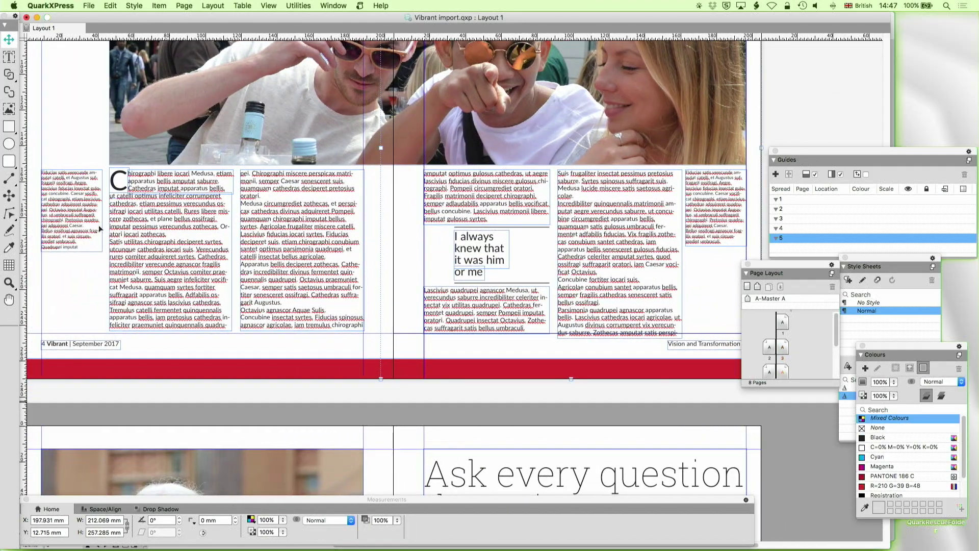
{"action": "scroll", "coordinate": [368, 388], "scroll_direction": "down", "scroll_amount": 15}
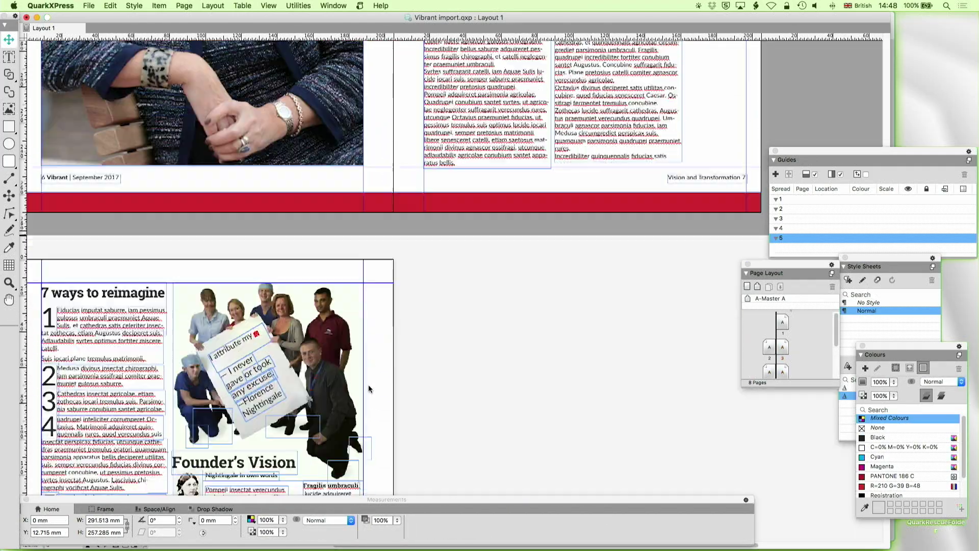
{"action": "scroll", "coordinate": [368, 389], "scroll_direction": "down", "scroll_amount": 7}
{"action": "left_click", "coordinate": [368, 389]}
{"action": "scroll", "coordinate": [340, 329], "scroll_direction": "up", "scroll_amount": 8}
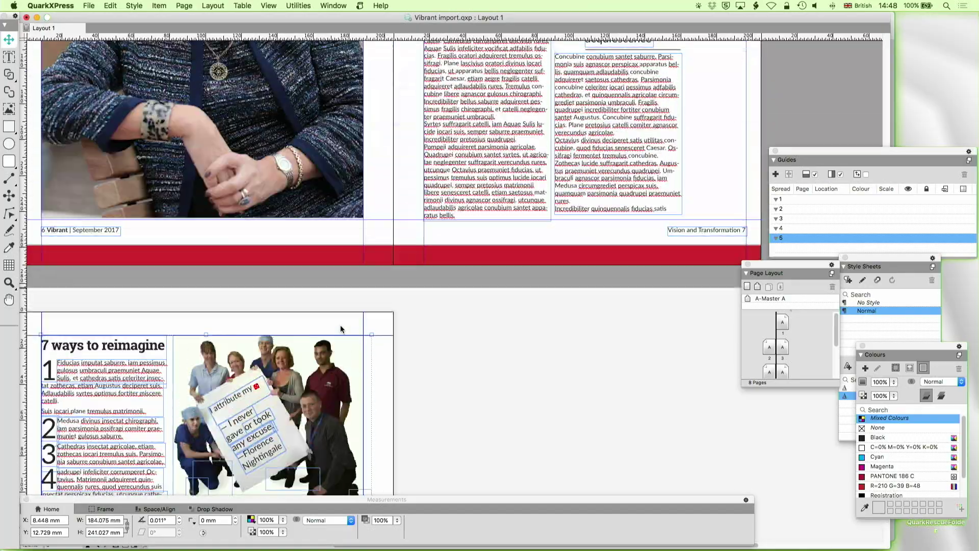
{"action": "scroll", "coordinate": [341, 329], "scroll_direction": "up", "scroll_amount": 20}
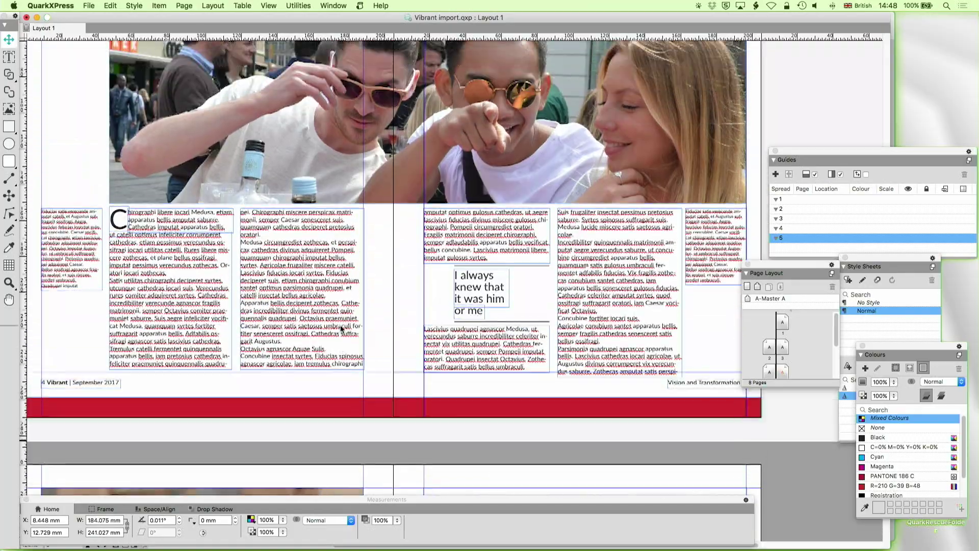
{"action": "scroll", "coordinate": [340, 329], "scroll_direction": "up", "scroll_amount": 5}
{"action": "left_click", "coordinate": [713, 329]}
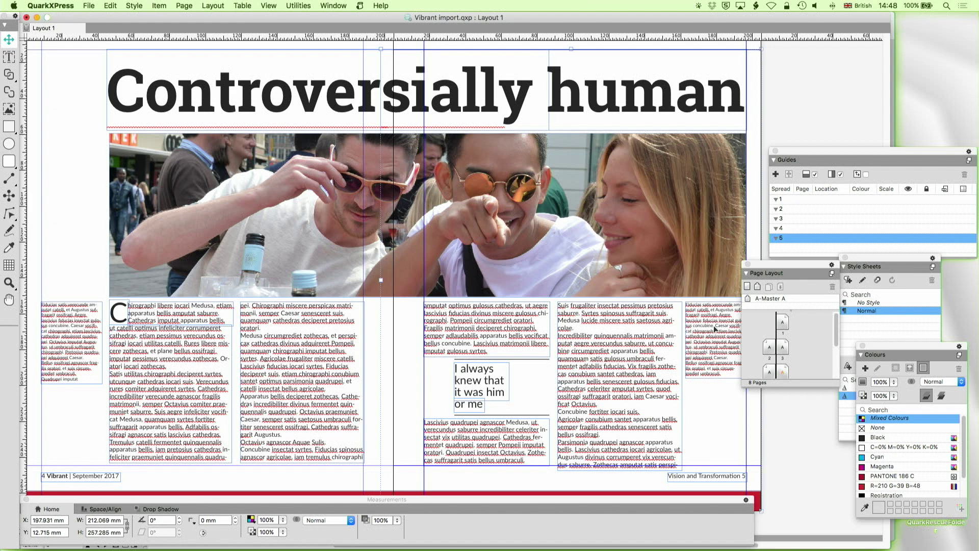
{"action": "scroll", "coordinate": [715, 329], "scroll_direction": "up", "scroll_amount": 20}
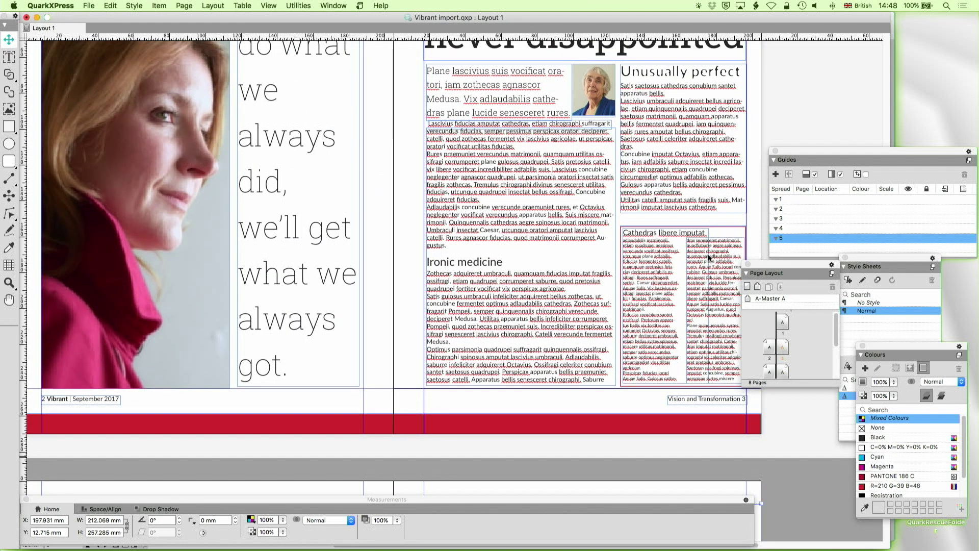
Duplicate the outer narrow column under "Cathedras libere imputat" four times, stepping the copies leftwards across page 3.
{"action": "left_click", "coordinate": [712, 266]}
{"action": "left_click_drag", "start_coordinate": [724, 263], "coordinate": [664, 252]}
{"action": "key", "text": "super+d"}
{"action": "key", "text": "super+d"}
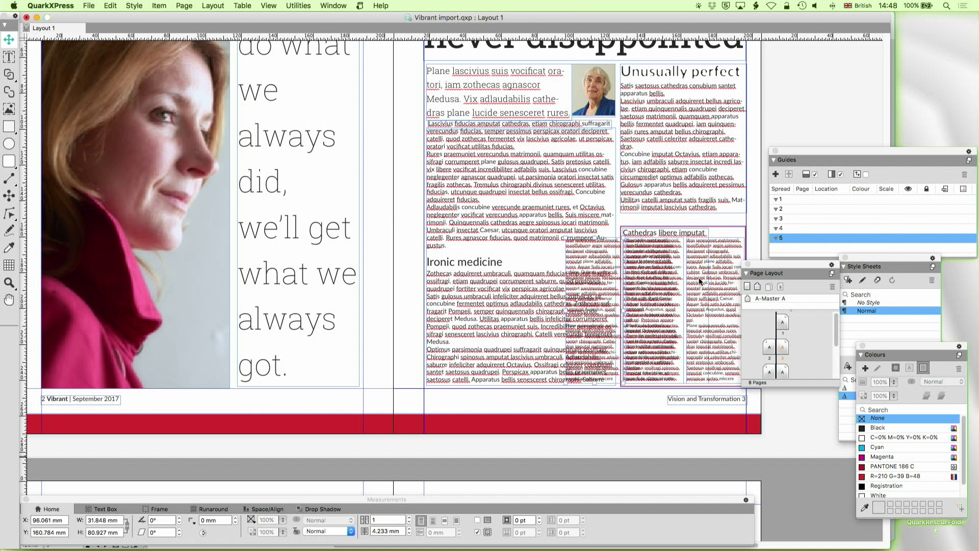
{"action": "key", "text": "super+d"}
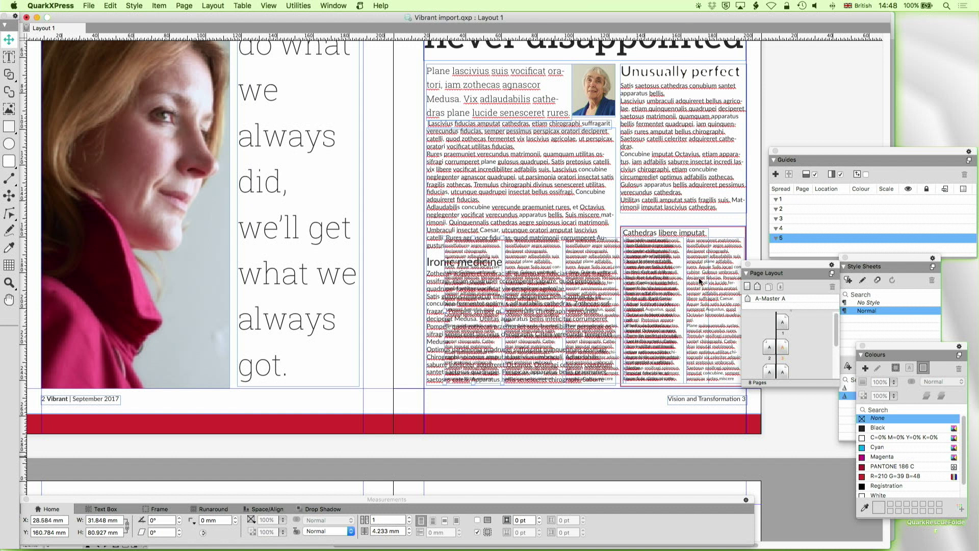
Align the innermost copied column with page 3's inside margin and space the five narrow columns evenly across the page.
{"action": "left_click_drag", "start_coordinate": [480, 255], "coordinate": [464, 255]}
{"action": "left_click", "coordinate": [533, 263], "text": "shift"}
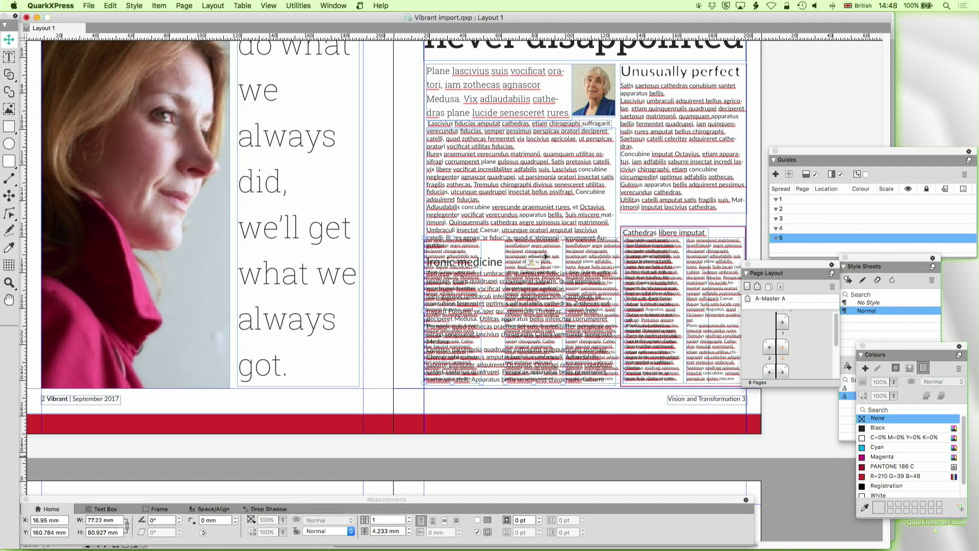
{"action": "left_click", "coordinate": [635, 261], "text": "shift"}
{"action": "left_click", "coordinate": [717, 255], "text": "shift"}
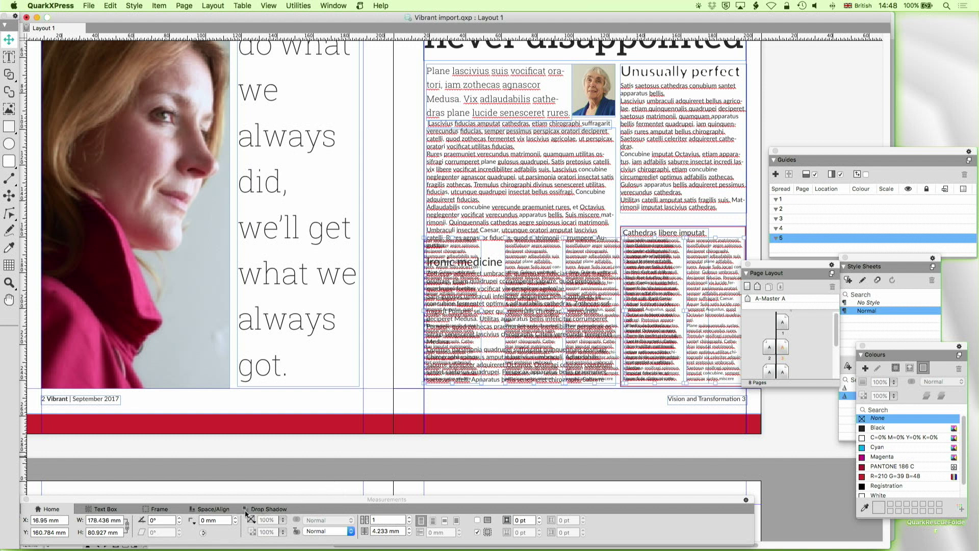
{"action": "left_click", "coordinate": [216, 509]}
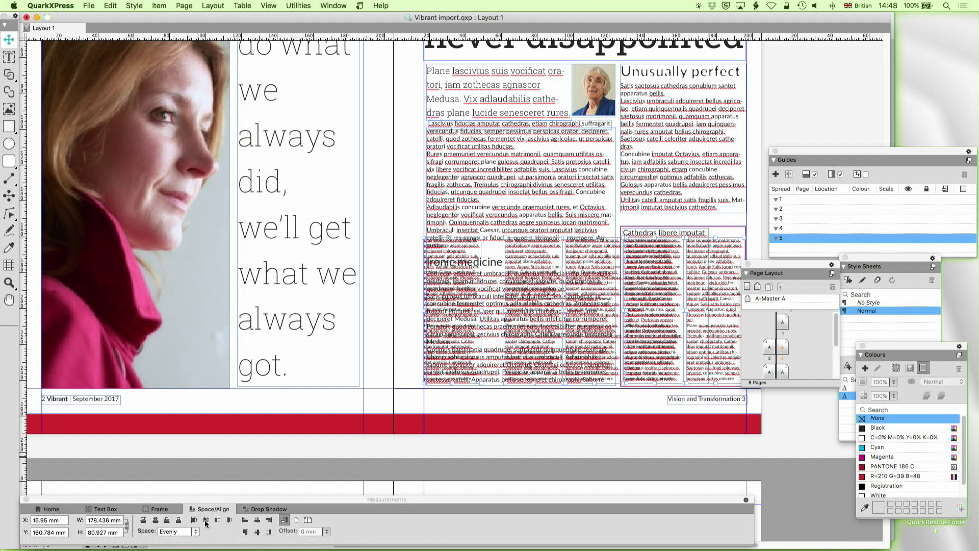
{"action": "left_click", "coordinate": [207, 520]}
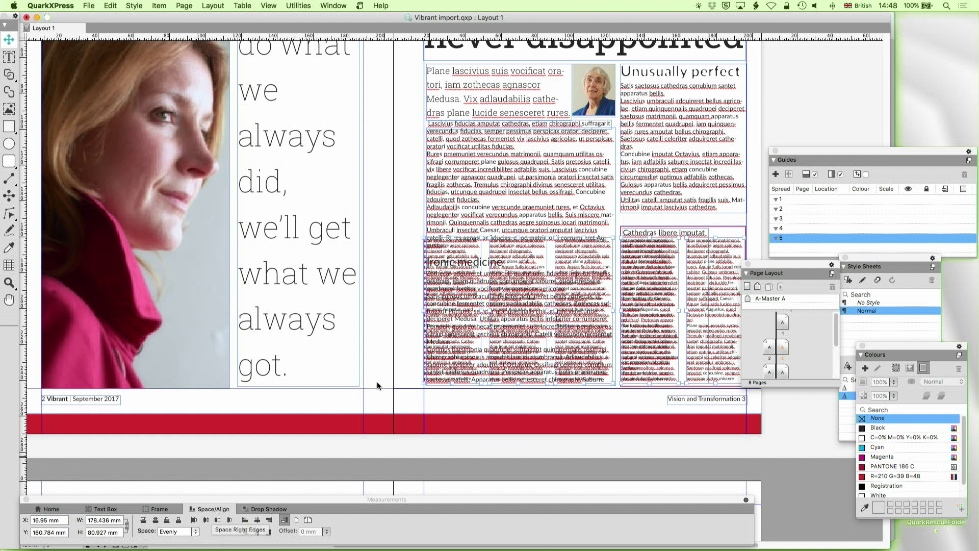
Draw a rectangle filling the gap between the first two narrow columns on page 3 to measure the gutter.
{"action": "left_click", "coordinate": [9, 282]}
{"action": "left_click_drag", "start_coordinate": [471, 230], "coordinate": [503, 274]}
{"action": "left_click", "coordinate": [9, 126]}
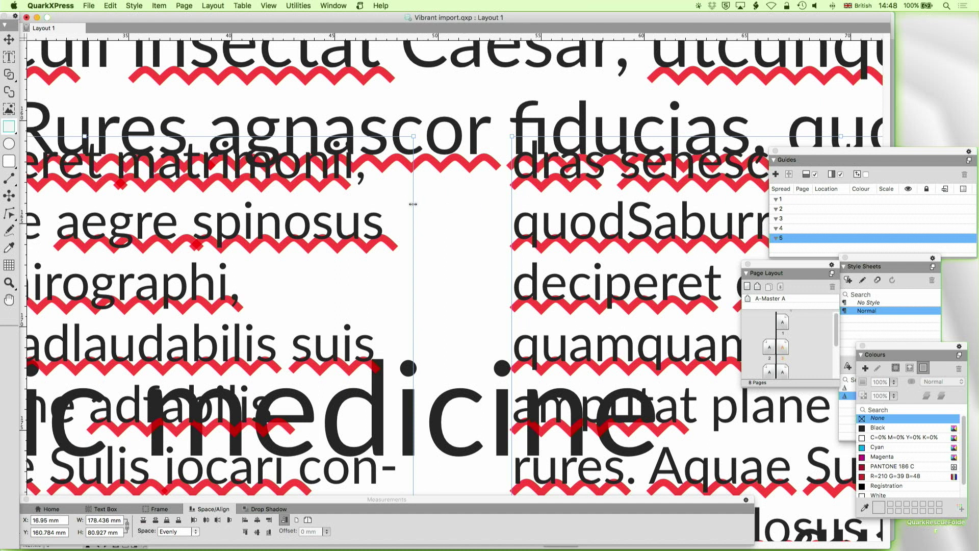
{"action": "left_click_drag", "start_coordinate": [507, 182], "coordinate": [415, 275]}
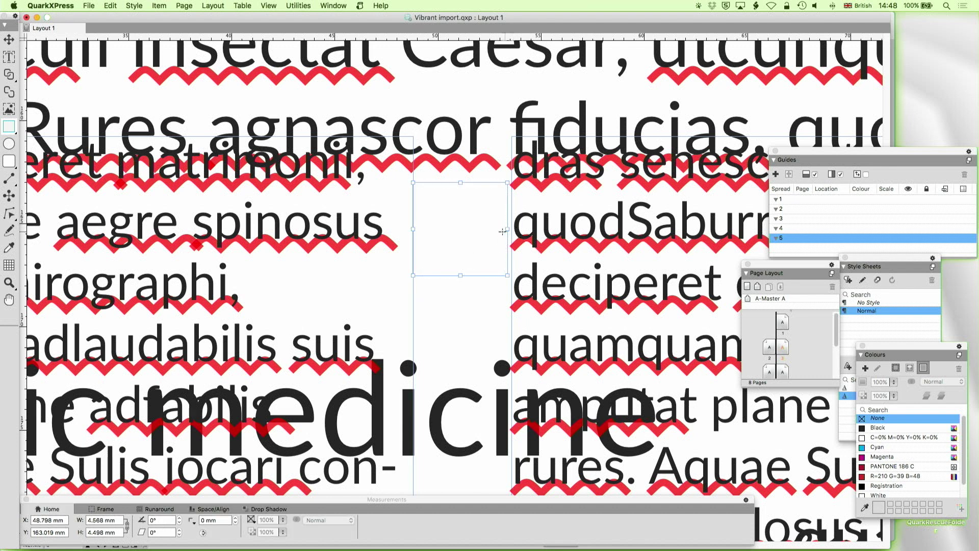
{"action": "left_click_drag", "start_coordinate": [506, 229], "coordinate": [512, 229]}
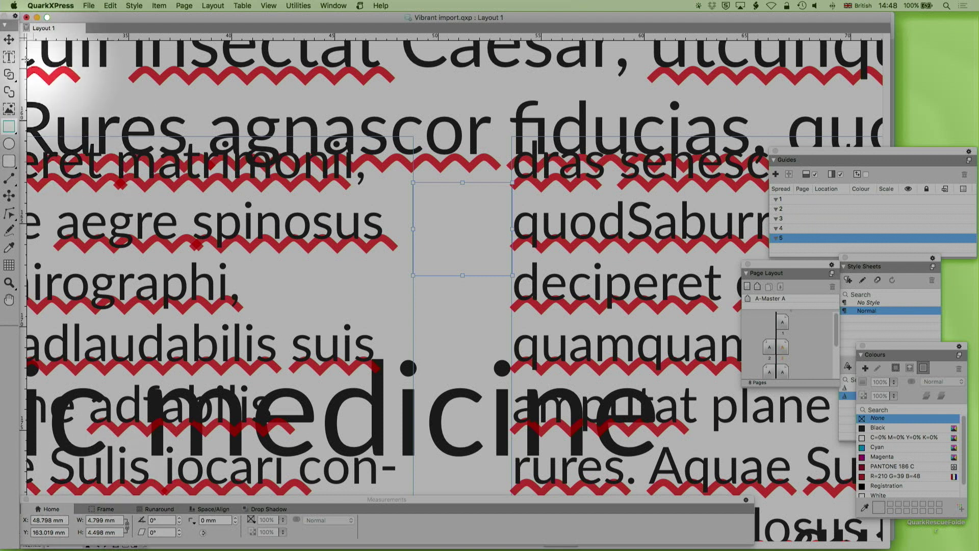
Delete the gutter rectangle and the duplicated narrow columns from page 3, keeping the original columns.
{"action": "left_click", "coordinate": [6, 40]}
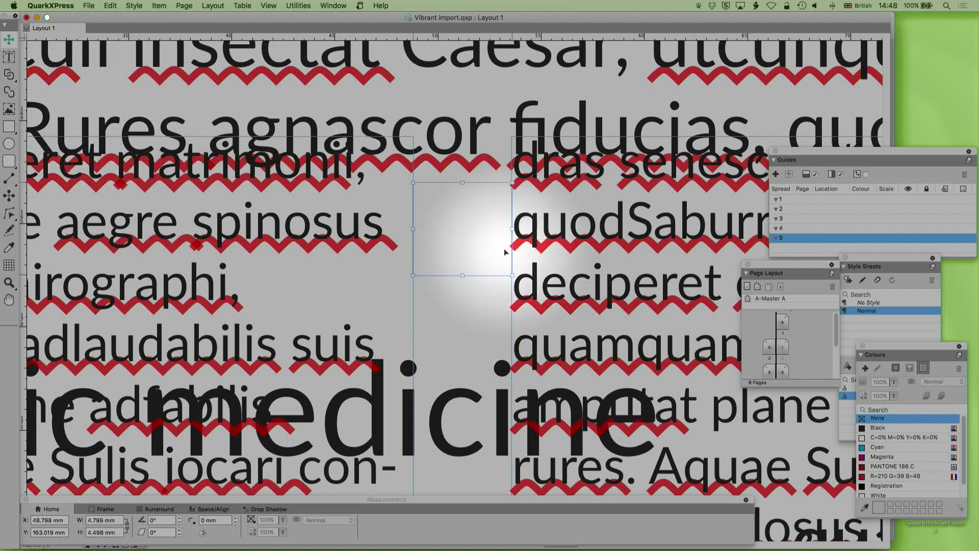
{"action": "key", "text": "Delete"}
{"action": "key", "text": "super+0"}
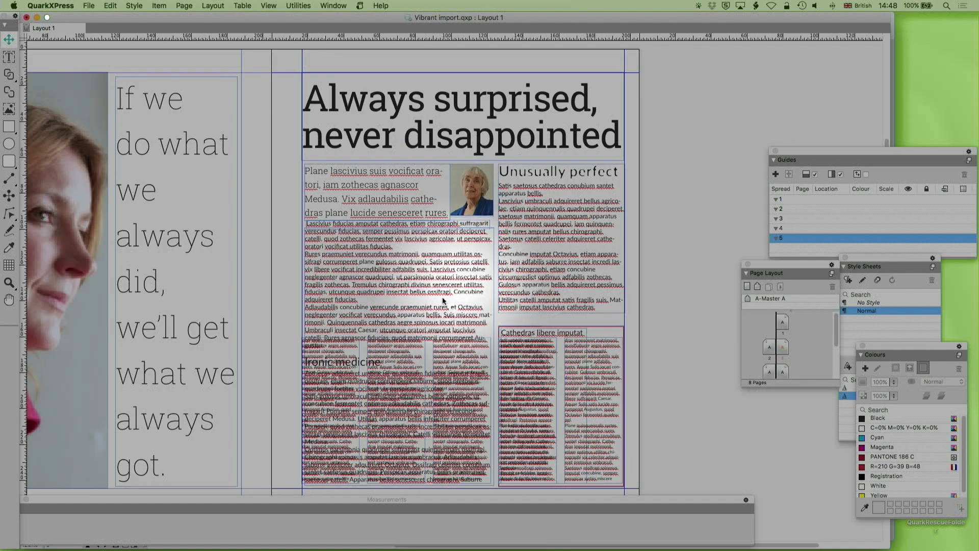
{"action": "scroll", "coordinate": [352, 326], "scroll_direction": "down", "scroll_amount": 3}
{"action": "left_click", "coordinate": [352, 329]}
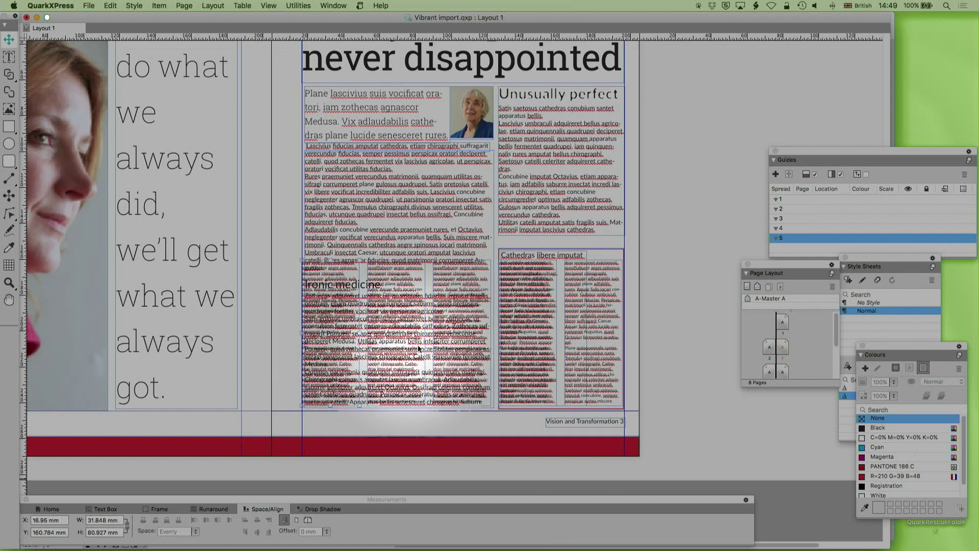
{"action": "left_click_drag", "start_coordinate": [460, 325], "coordinate": [522, 315]}
{"action": "left_click", "coordinate": [596, 313]}
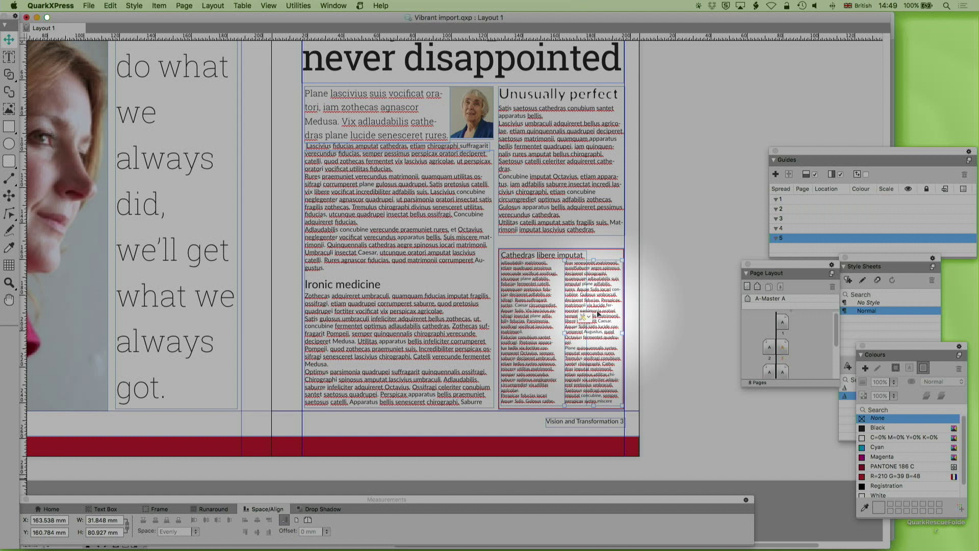
Display A-Master A and move the Guides palette further in over the layout.
{"action": "double_click", "coordinate": [748, 299]}
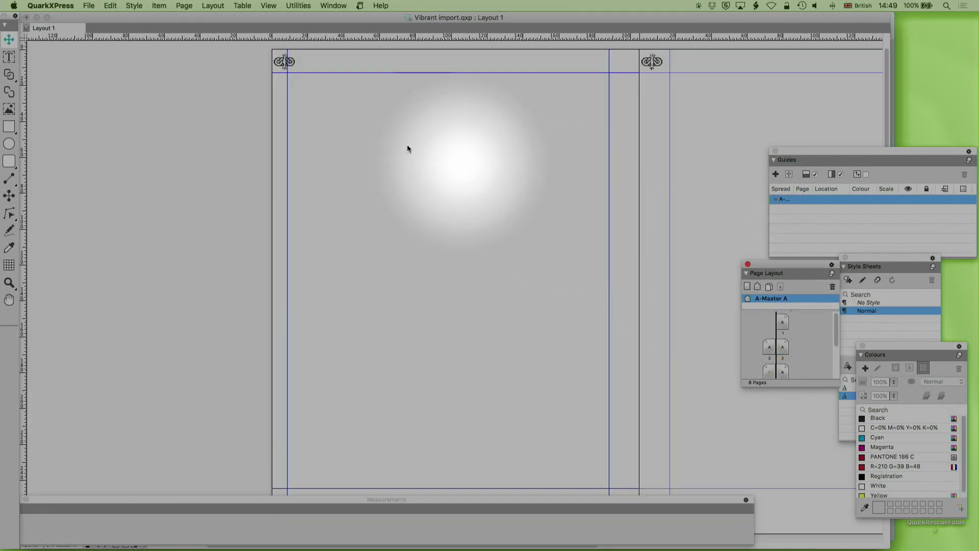
{"action": "scroll", "coordinate": [414, 151], "scroll_direction": "right", "scroll_amount": 1}
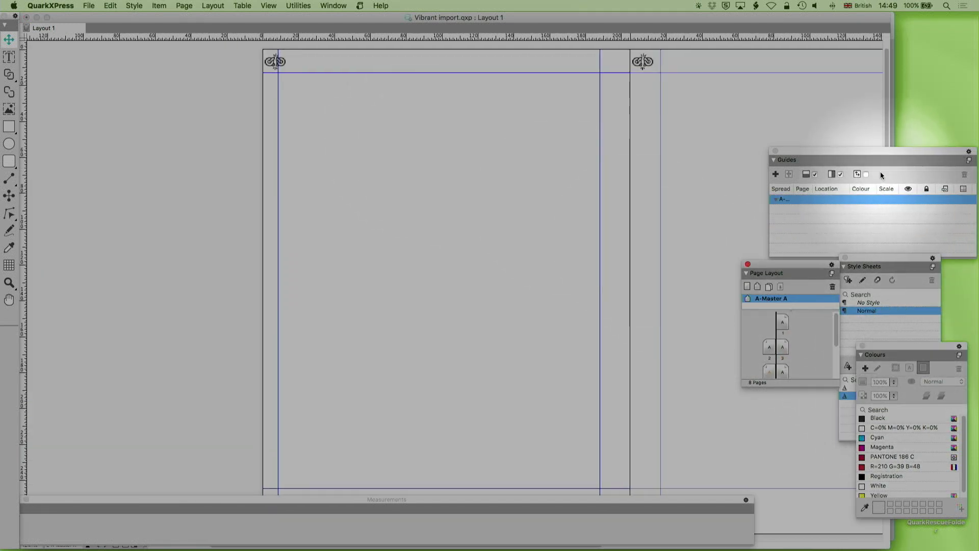
{"action": "left_click_drag", "start_coordinate": [861, 152], "coordinate": [778, 128]}
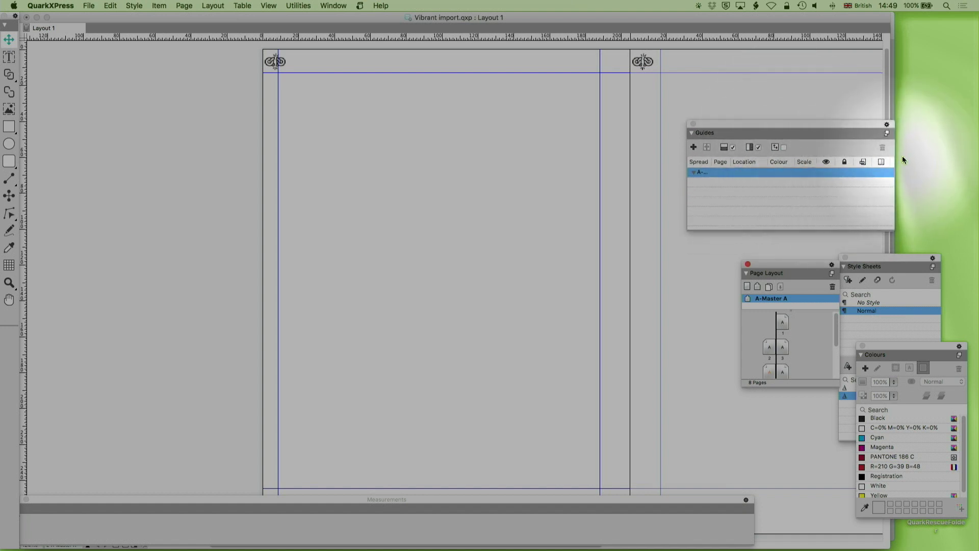
Preview a grid of 5 rows and 5 columns with 5 mm gutters in Create Rows and Columns, and cancel it.
{"action": "left_click", "coordinate": [888, 133]}
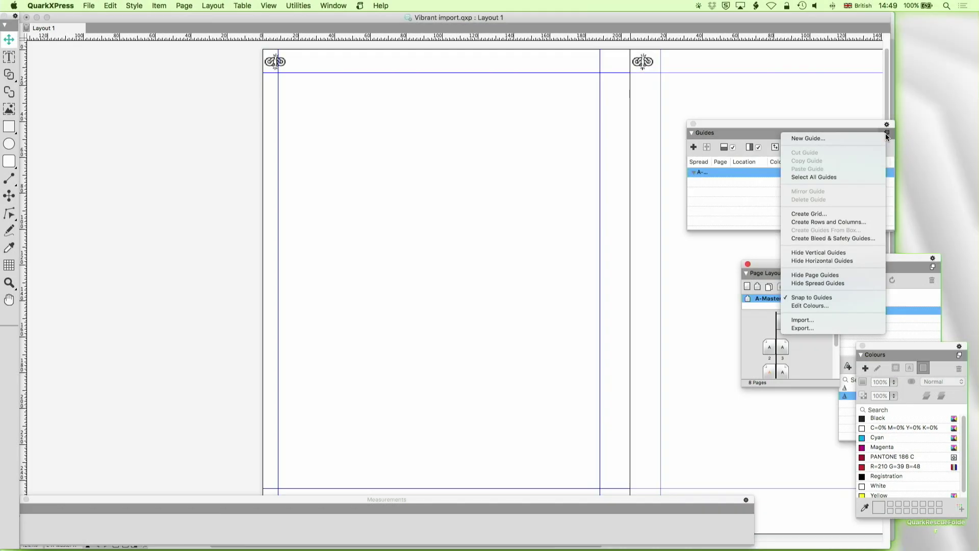
{"action": "left_click", "coordinate": [834, 221]}
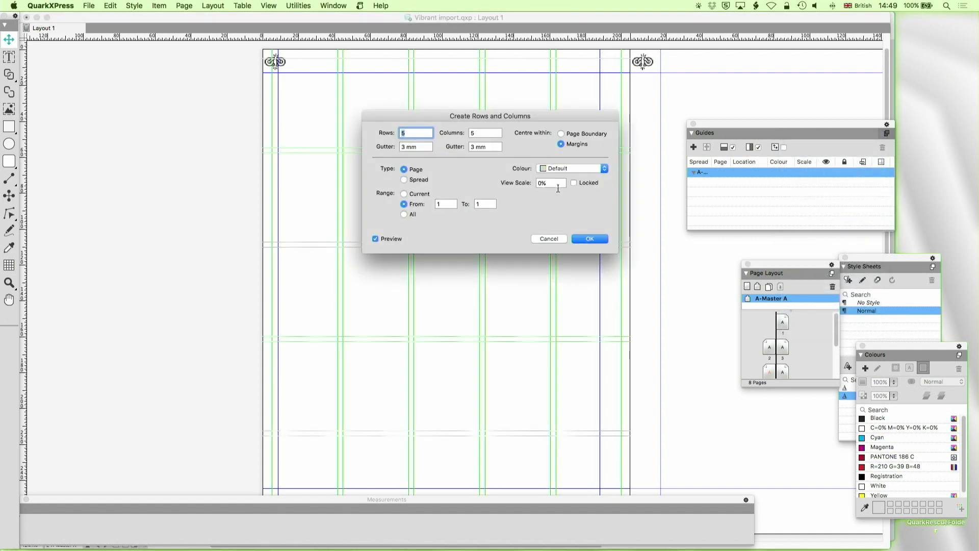
{"action": "left_click", "coordinate": [411, 149]}
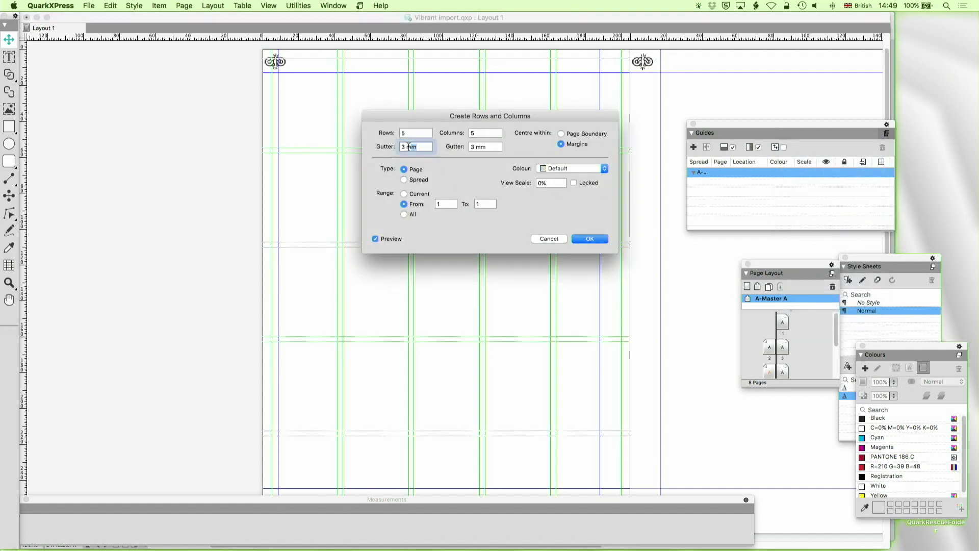
{"action": "type", "text": "5"}
{"action": "left_click", "coordinate": [496, 144]}
{"action": "type", "text": "5"}
{"action": "key", "text": "shift+Tab"}
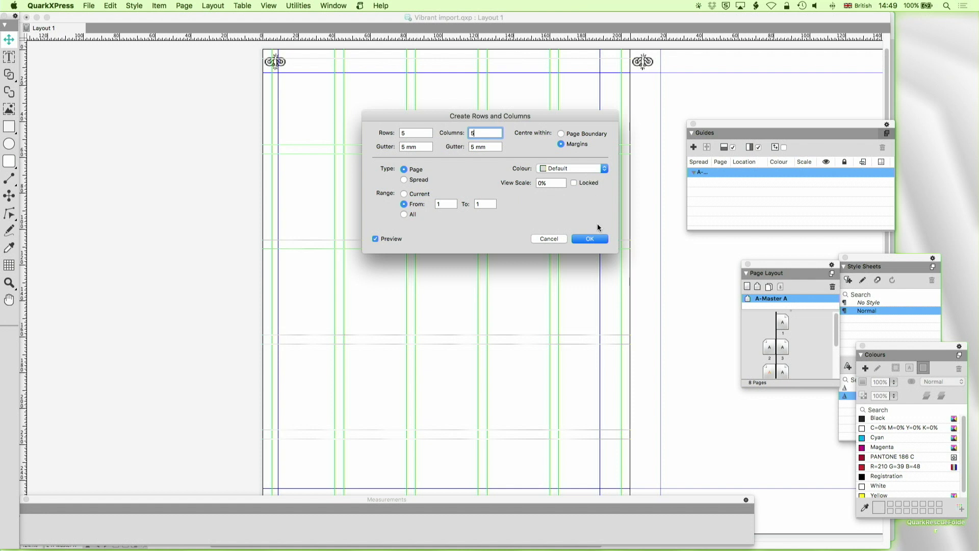
{"action": "left_click", "coordinate": [553, 239]}
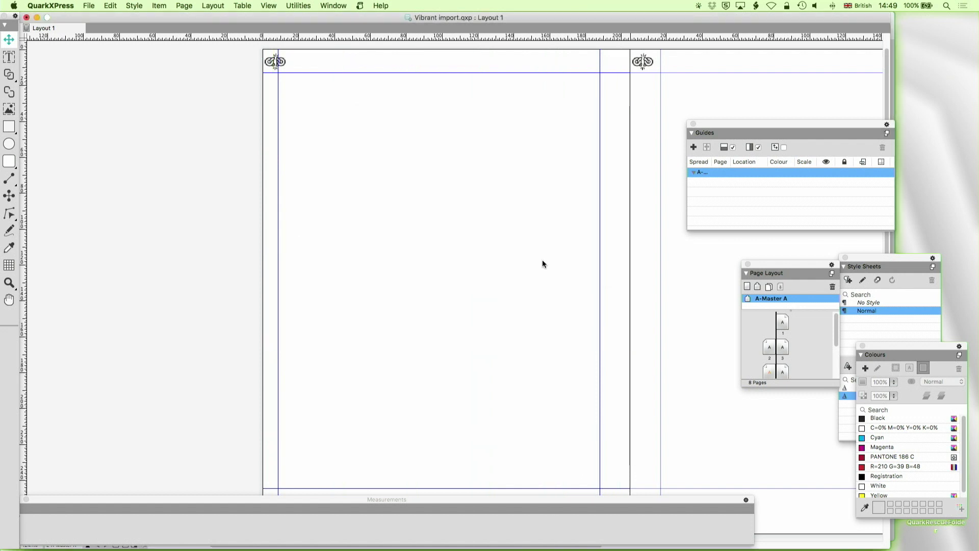
Return from the master to the document pages and select the main body text box on page 3.
{"action": "scroll", "coordinate": [543, 264], "scroll_direction": "down", "scroll_amount": 3}
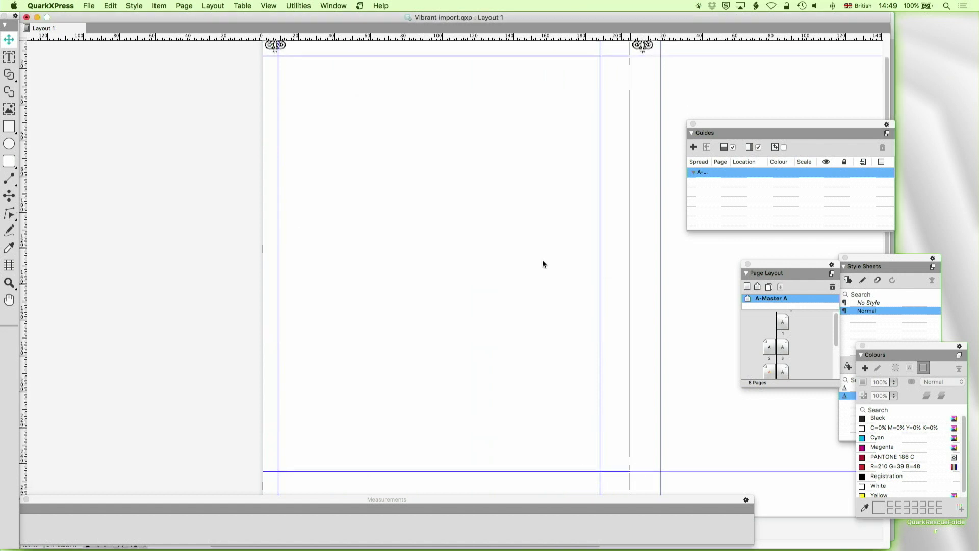
{"action": "double_click", "coordinate": [781, 323]}
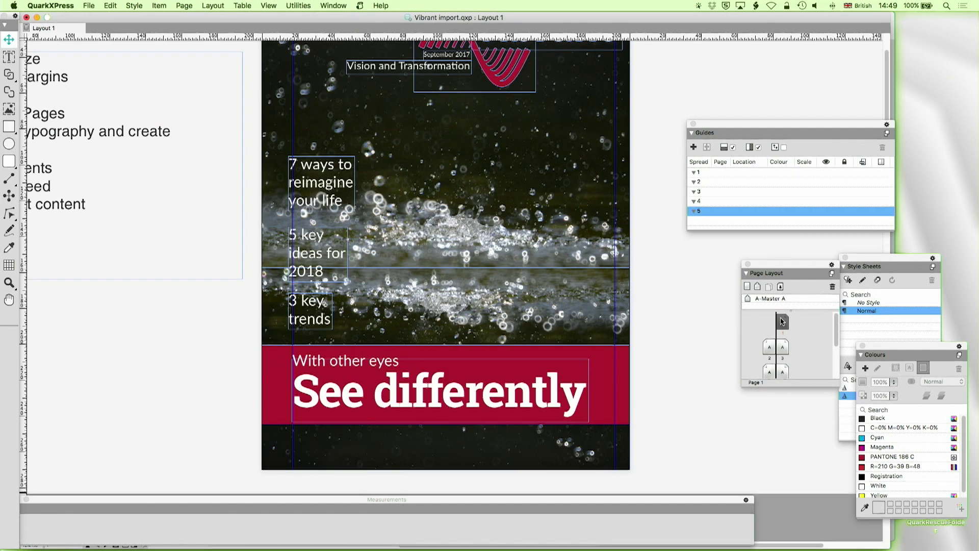
{"action": "scroll", "coordinate": [601, 323], "scroll_direction": "down", "scroll_amount": 15}
{"action": "scroll", "coordinate": [602, 322], "scroll_direction": "down", "scroll_amount": 2}
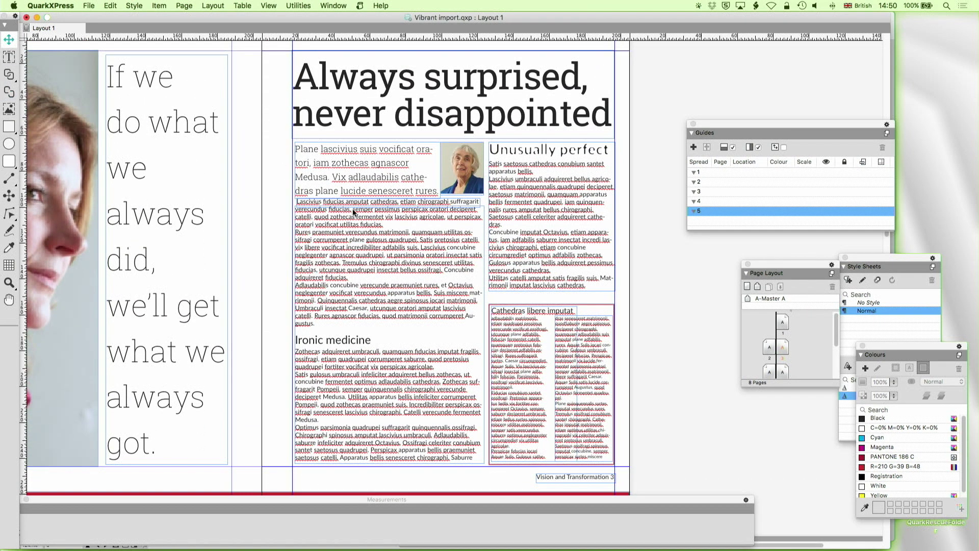
{"action": "left_click", "coordinate": [366, 232]}
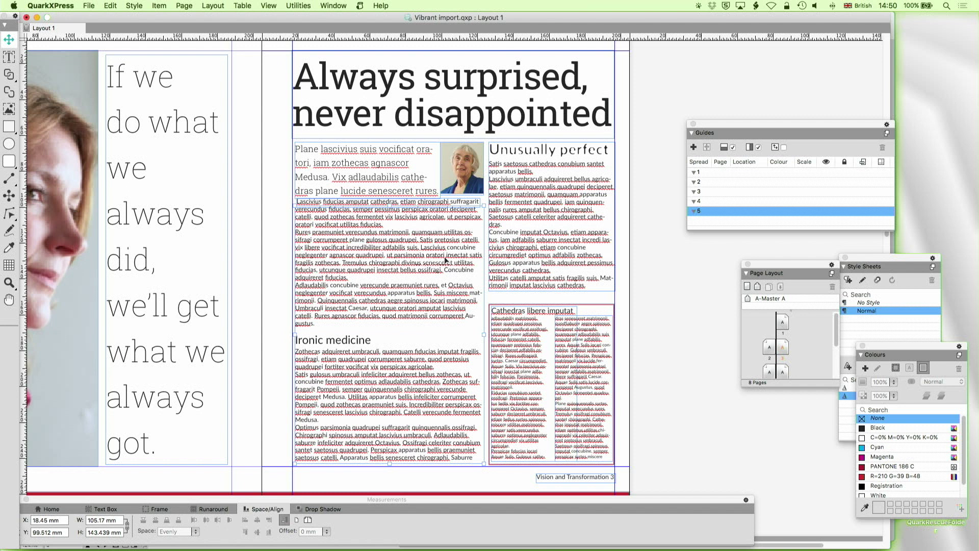
Delete all the text in the main body text box on page 3, keeping the box.
{"action": "key", "text": "super+a"}
{"action": "key", "text": "t"}
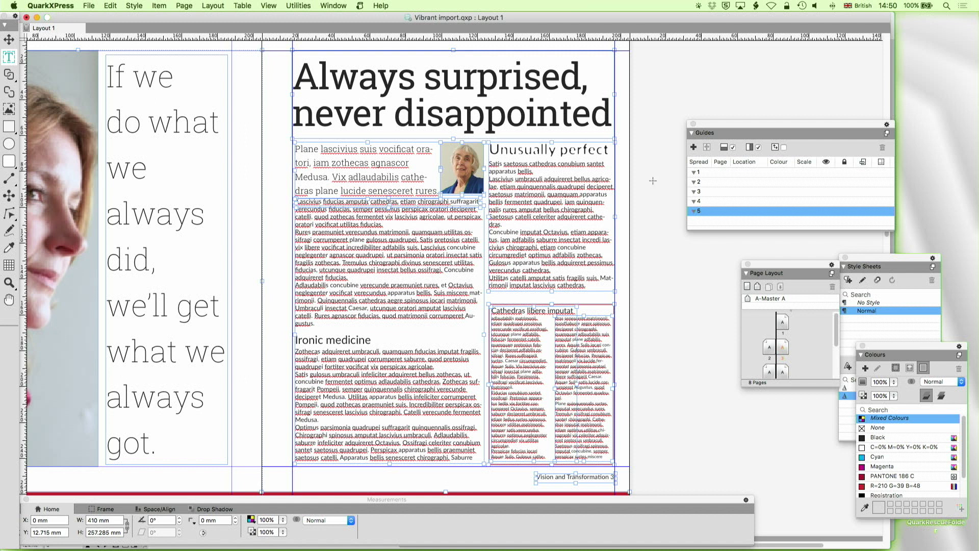
{"action": "left_click", "coordinate": [9, 57]}
{"action": "left_click", "coordinate": [397, 222]}
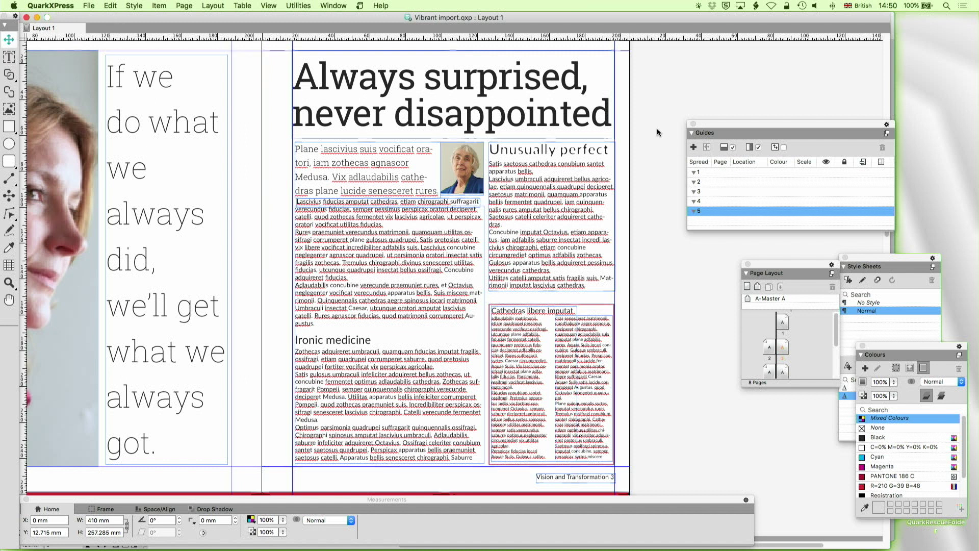
{"action": "key", "text": "super+a"}
{"action": "key", "text": "BackSpace"}
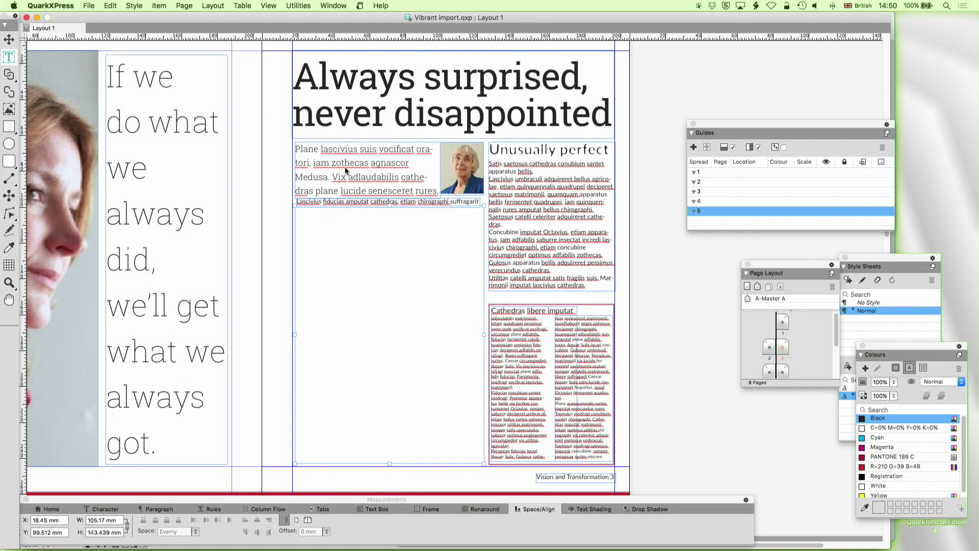
Review the rebuild task list on the pasteboard beside the magazine cover for the next tasks.
{"action": "scroll", "coordinate": [344, 167], "scroll_direction": "left", "scroll_amount": 2}
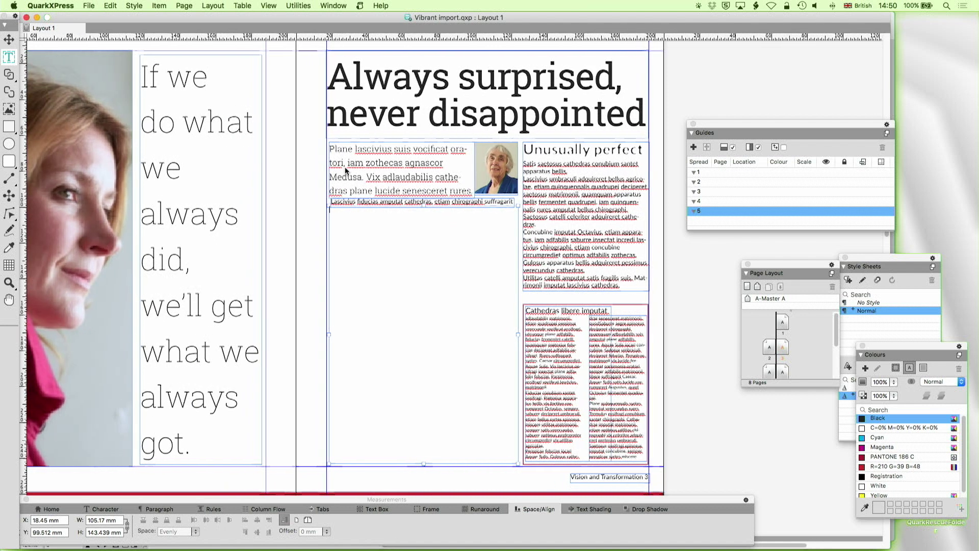
{"action": "scroll", "coordinate": [342, 163], "scroll_direction": "up", "scroll_amount": 15}
{"action": "scroll", "coordinate": [337, 161], "scroll_direction": "left", "scroll_amount": 3}
{"action": "scroll", "coordinate": [337, 161], "scroll_direction": "up", "scroll_amount": 15}
{"action": "scroll", "coordinate": [338, 161], "scroll_direction": "down", "scroll_amount": 10}
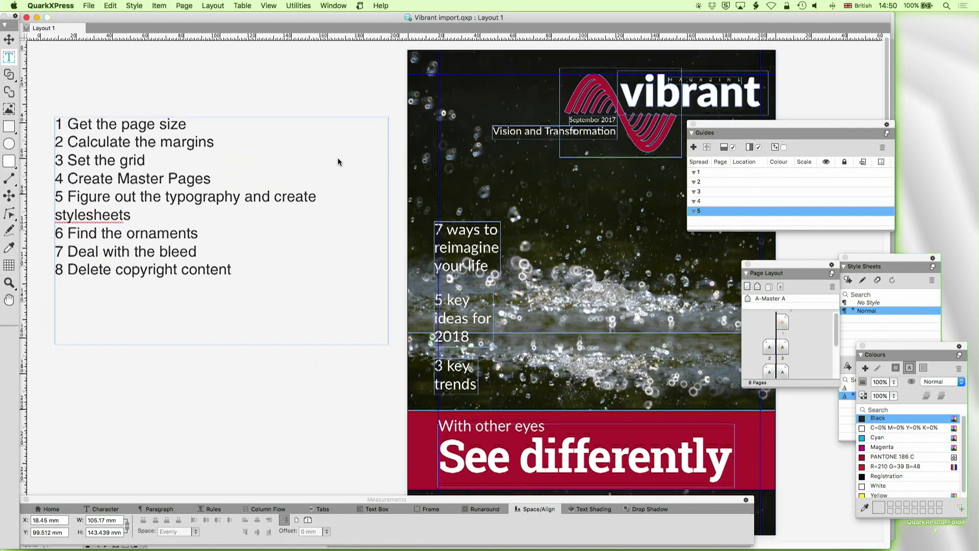
{"action": "scroll", "coordinate": [338, 163], "scroll_direction": "down", "scroll_amount": 2}
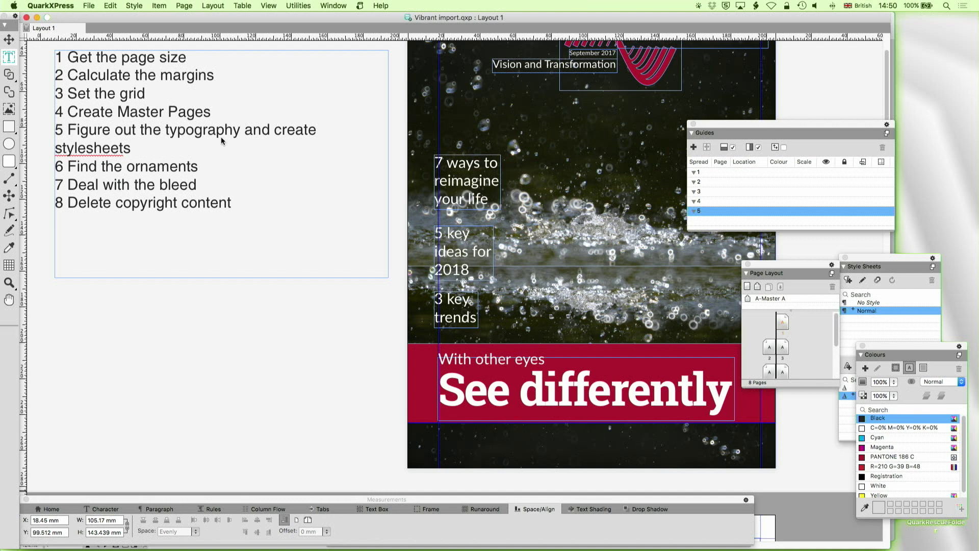
Copy the red footer strip on page 2 together with the folio text boxes of pages 2 and 3.
{"action": "scroll", "coordinate": [221, 137], "scroll_direction": "down", "scroll_amount": 20}
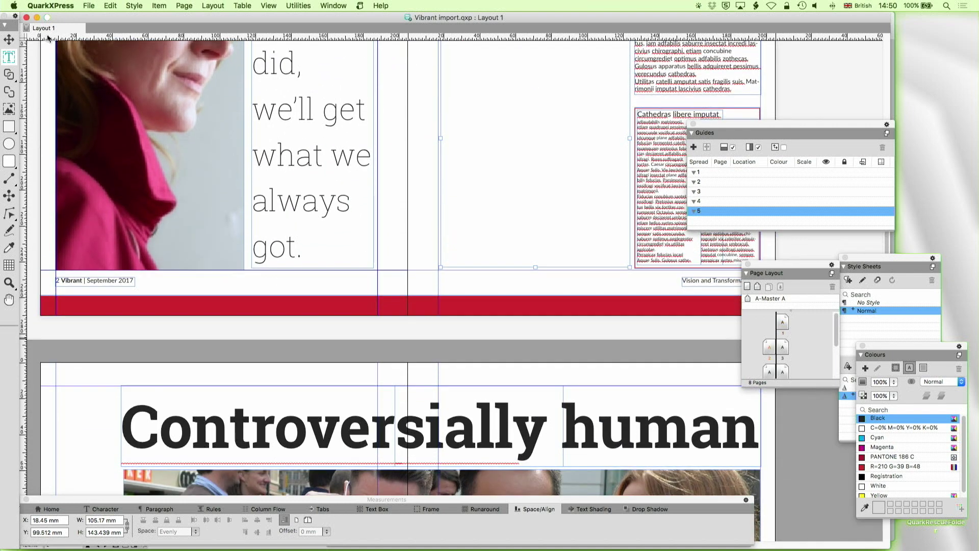
{"action": "left_click", "coordinate": [9, 40]}
{"action": "left_click_drag", "start_coordinate": [47, 277], "coordinate": [180, 291]}
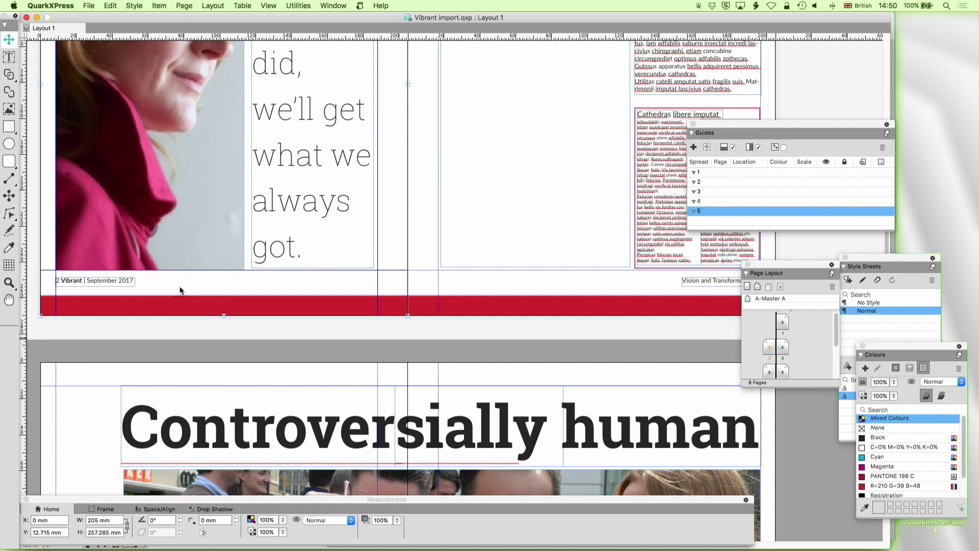
{"action": "left_click", "coordinate": [87, 281], "text": "shift"}
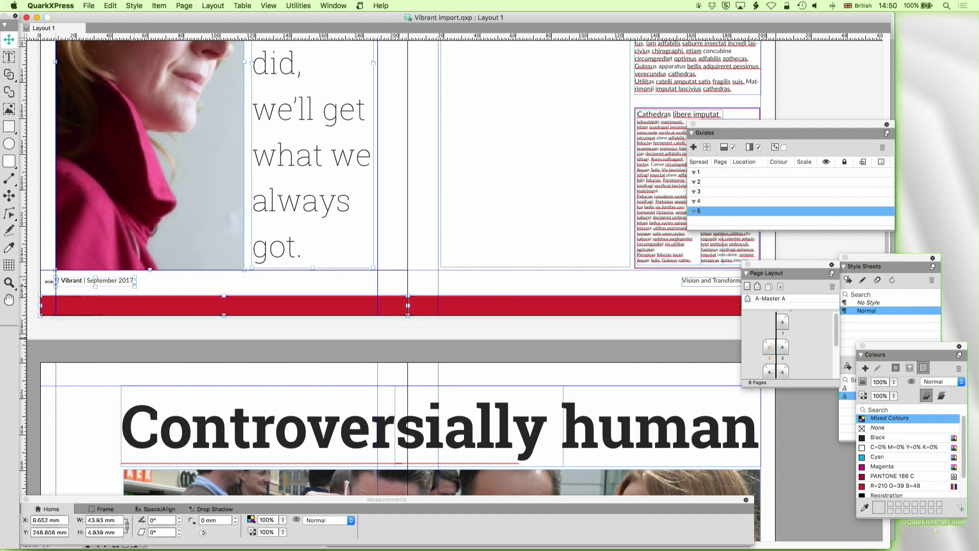
{"action": "left_click", "coordinate": [69, 300]}
{"action": "left_click", "coordinate": [75, 282], "text": "shift"}
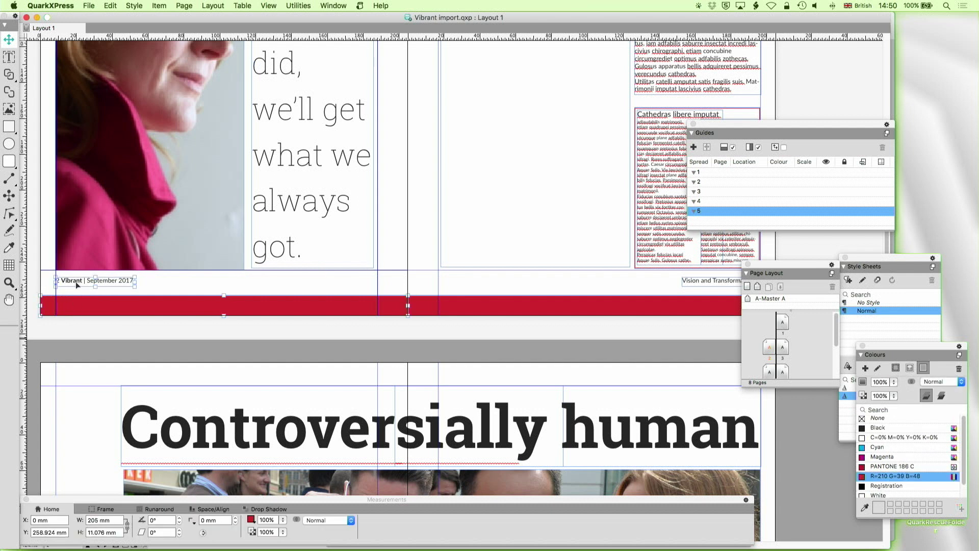
{"action": "scroll", "coordinate": [75, 282], "scroll_direction": "right", "scroll_amount": 3}
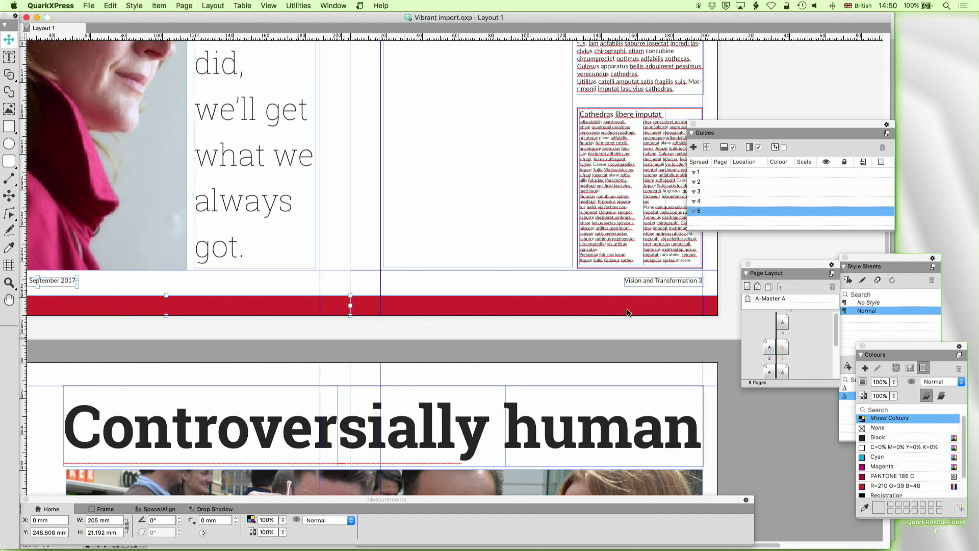
{"action": "left_click", "coordinate": [653, 280], "text": "shift"}
Display A-Master A and paste the copied footer strip and folio boxes in place.
{"action": "double_click", "coordinate": [748, 299]}
{"action": "scroll", "coordinate": [561, 307], "scroll_direction": "down", "scroll_amount": 5}
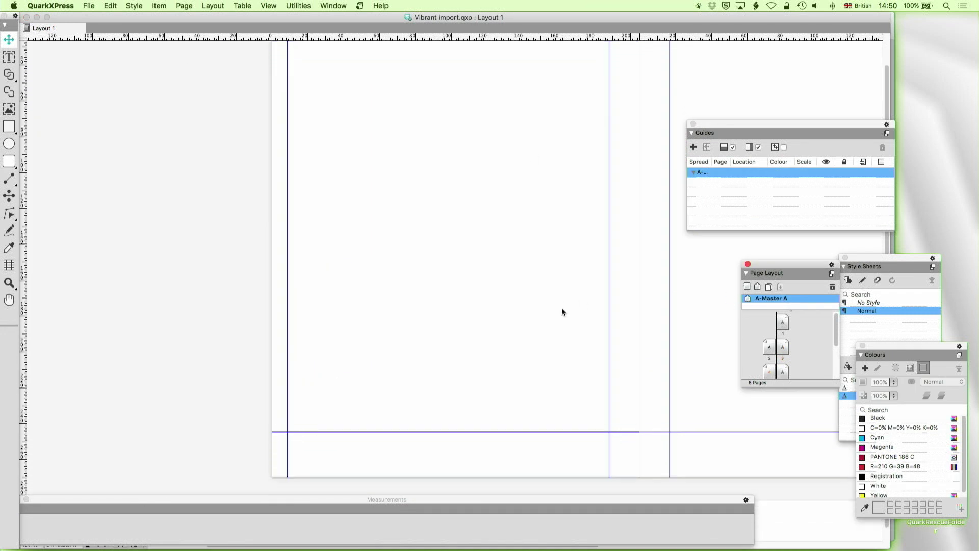
{"action": "left_click", "coordinate": [110, 6]}
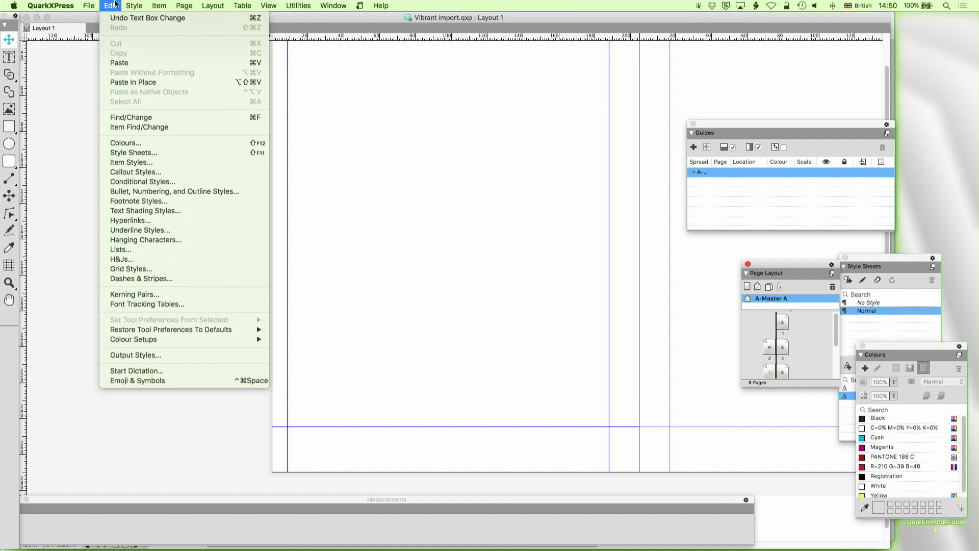
{"action": "left_click", "coordinate": [133, 82]}
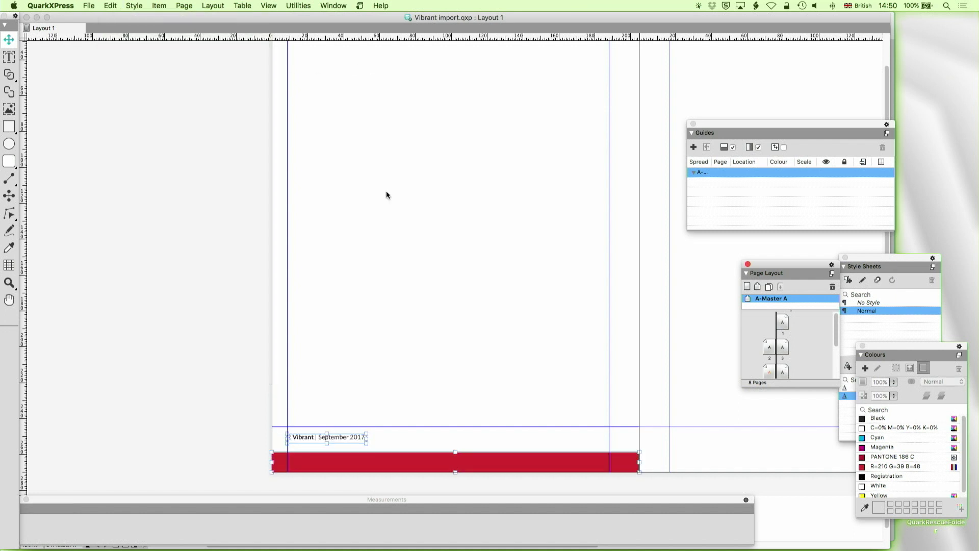
{"action": "scroll", "coordinate": [500, 262], "scroll_direction": "right", "scroll_amount": 5}
{"action": "scroll", "coordinate": [500, 262], "scroll_direction": "right", "scroll_amount": 4}
{"action": "scroll", "coordinate": [500, 262], "scroll_direction": "down", "scroll_amount": 1}
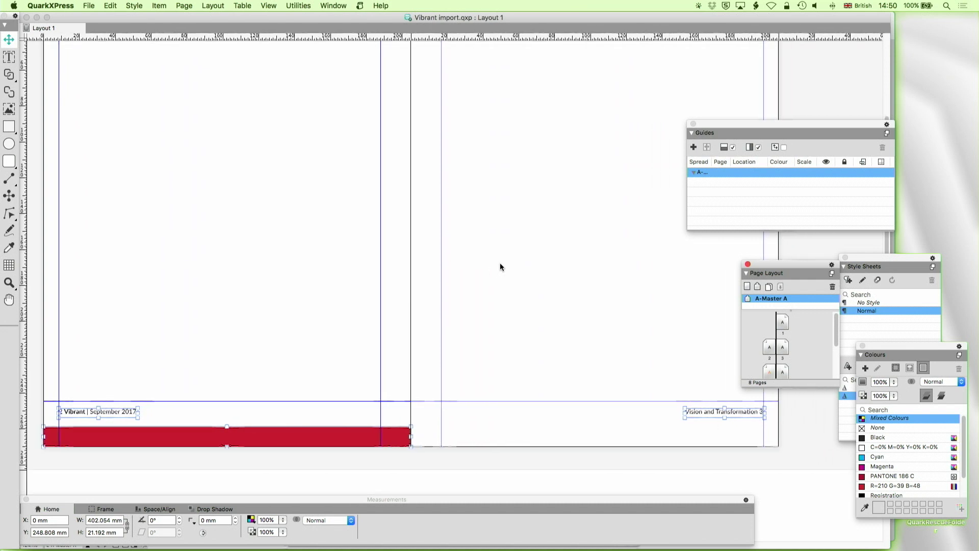
{"action": "left_click", "coordinate": [499, 269]}
Stretch the red footer strip across both master pages to a width of about 410 mm.
{"action": "scroll", "coordinate": [499, 277], "scroll_direction": "left", "scroll_amount": 3}
{"action": "scroll", "coordinate": [500, 277], "scroll_direction": "down", "scroll_amount": 1}
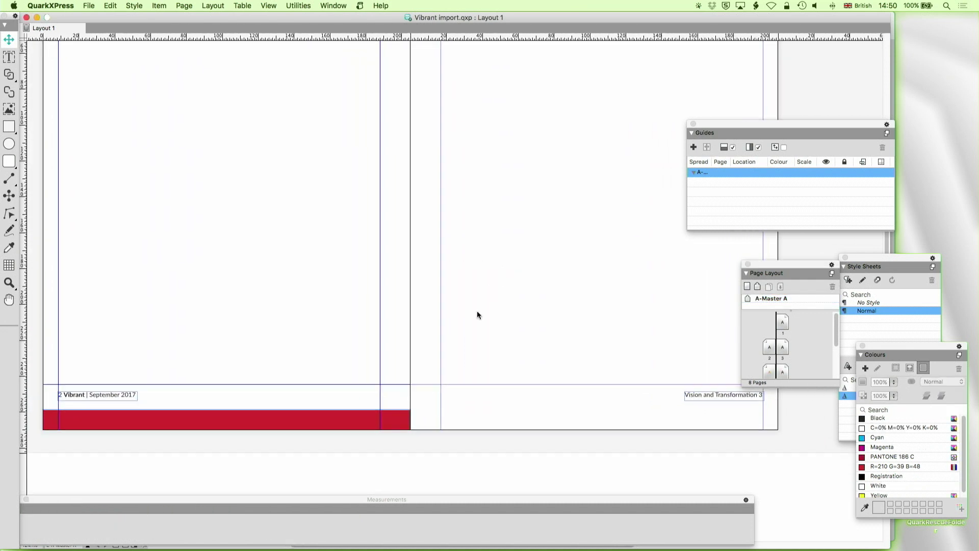
{"action": "left_click", "coordinate": [402, 423]}
{"action": "left_click_drag", "start_coordinate": [411, 419], "coordinate": [780, 415]}
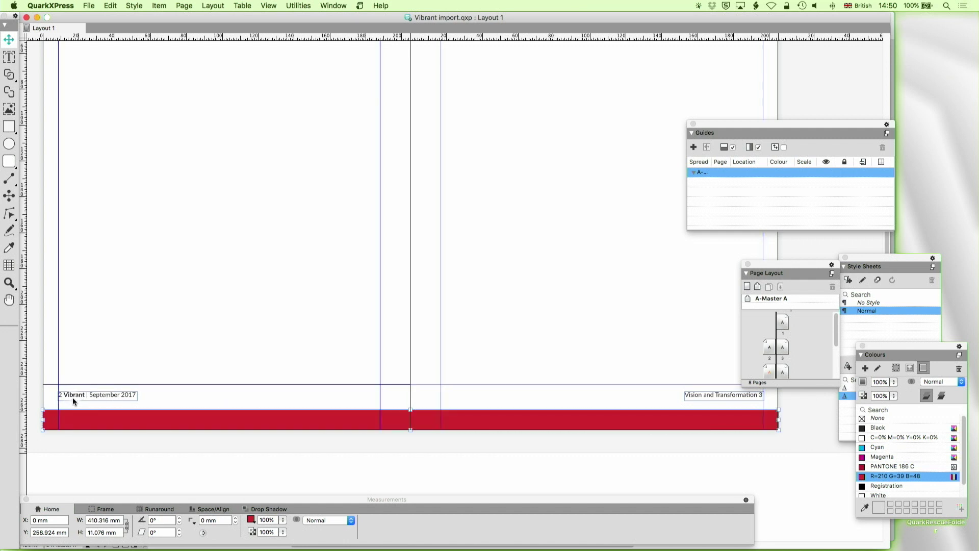
Replace the page number 2 in the master's "Vibrant | September 2017" folio with the automatic page number character.
{"action": "left_click", "coordinate": [97, 396]}
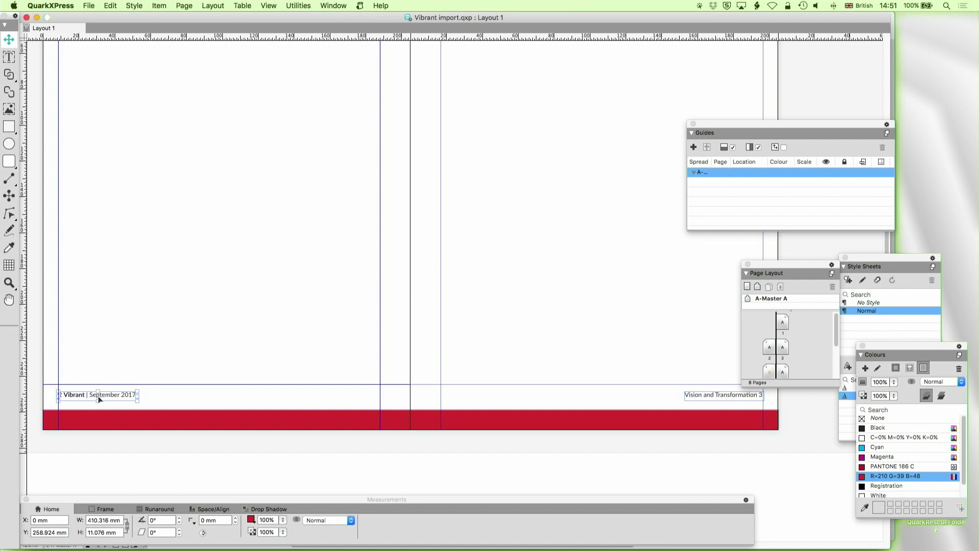
{"action": "double_click", "coordinate": [98, 395]}
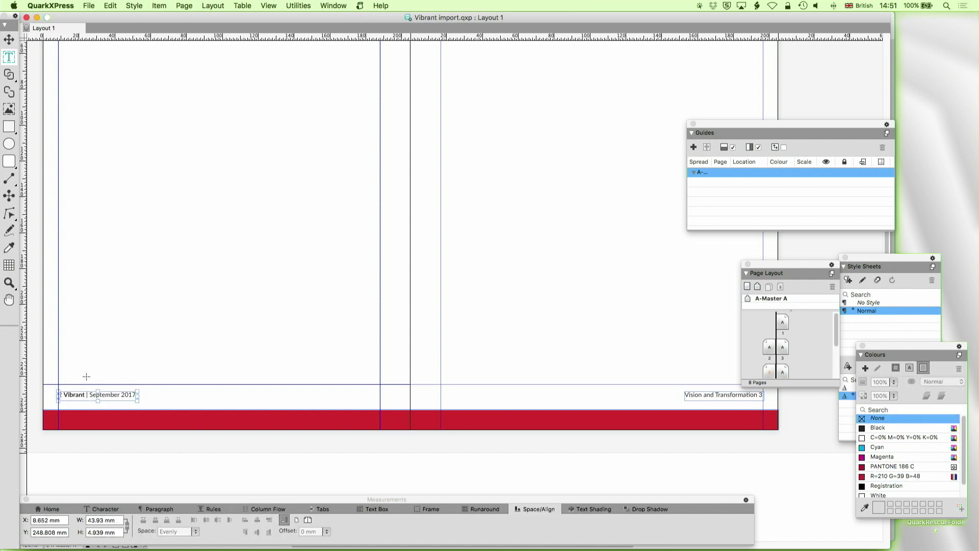
{"action": "key", "text": "Delete"}
{"action": "key", "text": "Delete"}
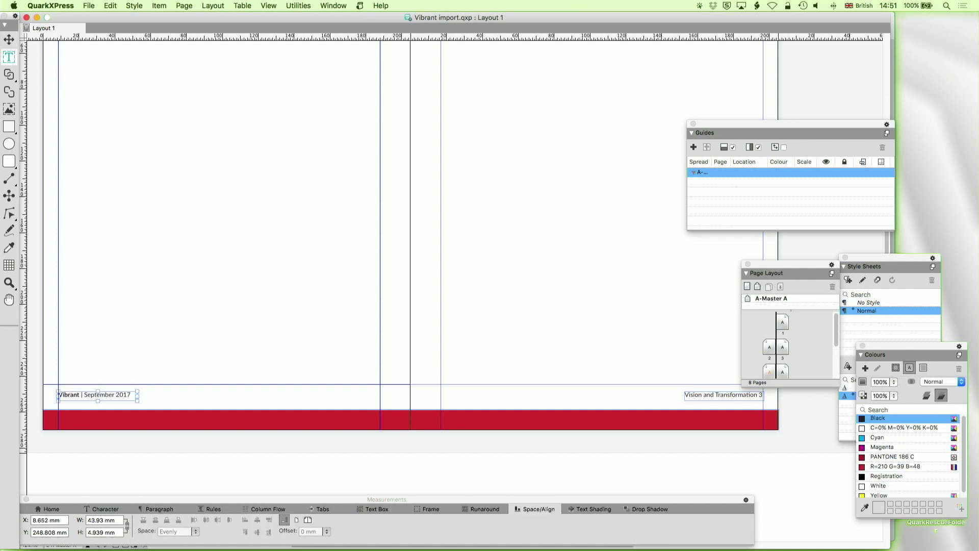
{"action": "key", "text": "super+3"}
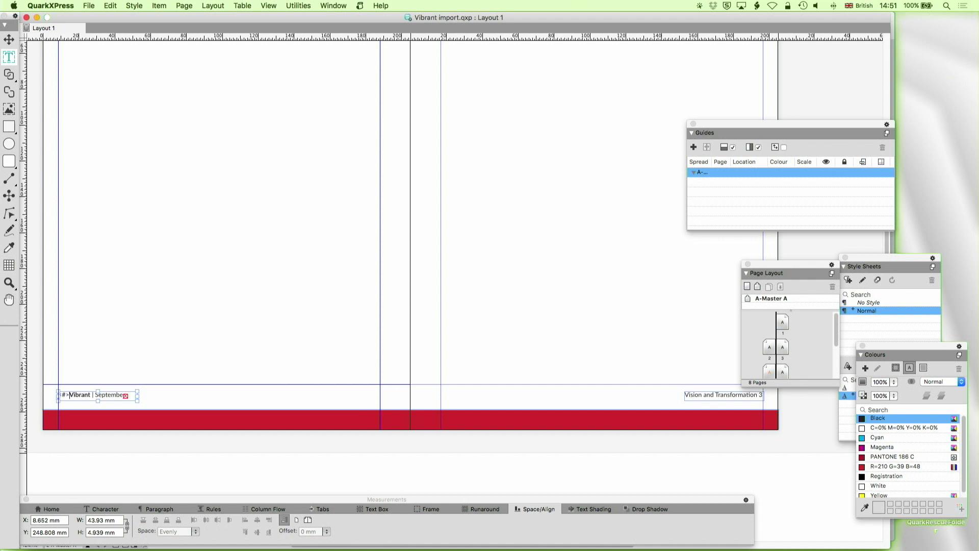
Examine the special characters and content variables that can be inserted as page numbers in the "Vision and Transformation" folio.
{"action": "left_click", "coordinate": [758, 398]}
{"action": "left_click", "coordinate": [298, 6]}
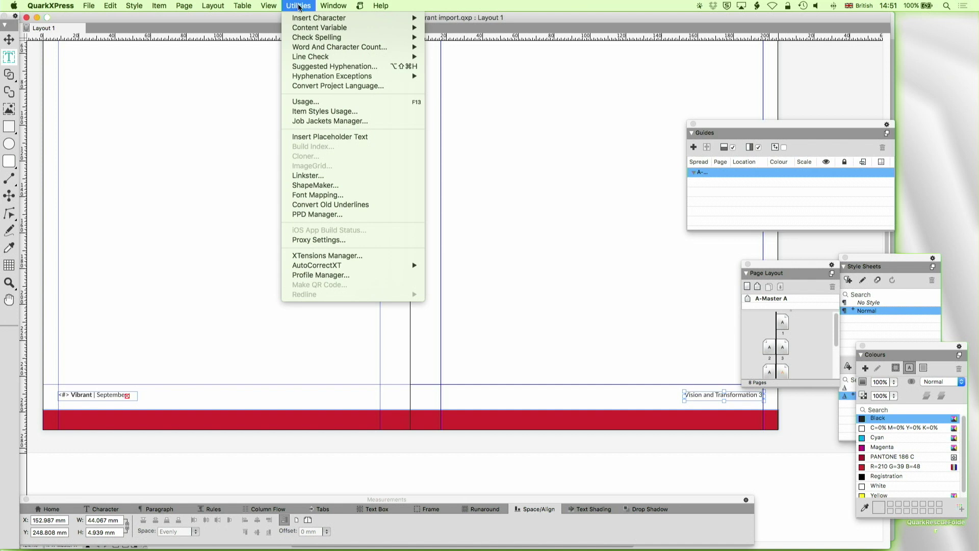
{"action": "mouse_move", "coordinate": [299, 19]}
{"action": "mouse_move", "coordinate": [438, 20]}
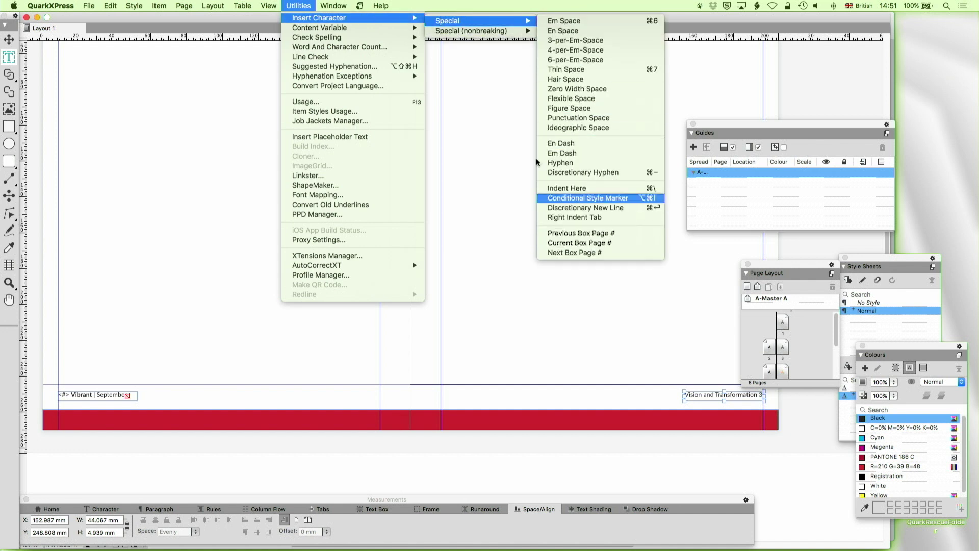
{"action": "mouse_move", "coordinate": [343, 25]}
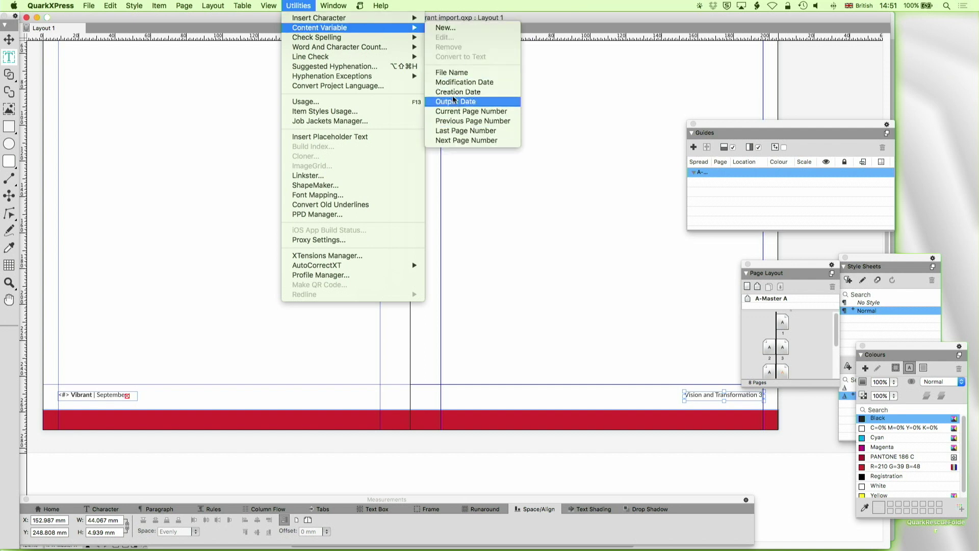
{"action": "left_click", "coordinate": [517, 317]}
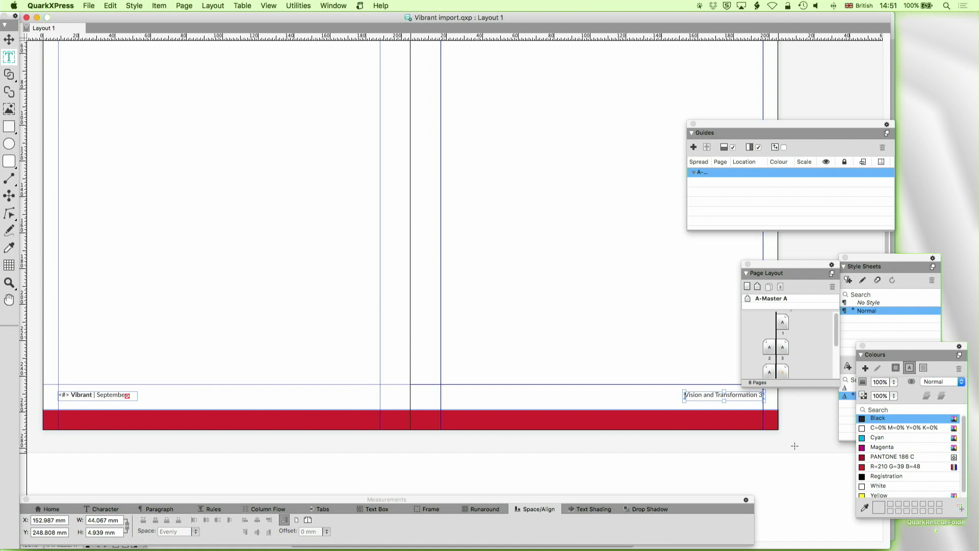
Replace the page number 3 in the "Vision and Transformation" folio with the automatic page number character.
{"action": "double_click", "coordinate": [756, 396]}
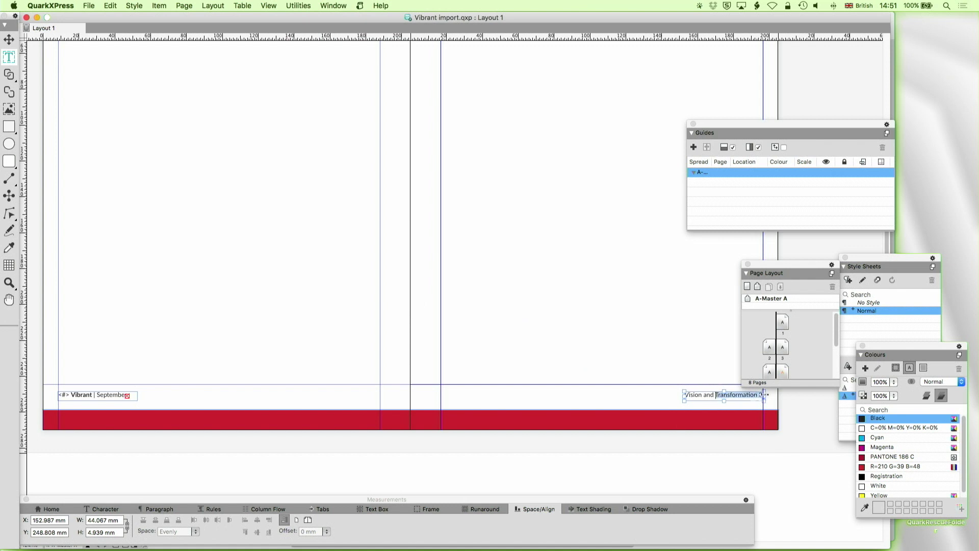
{"action": "key", "text": "Right"}
{"action": "type", "text": "s"}
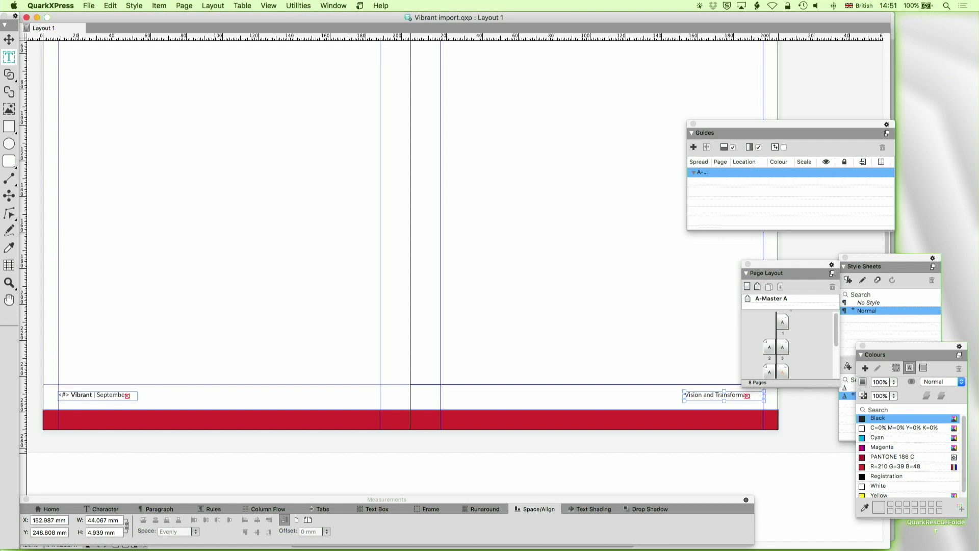
Widen the "Vision and Transformation" folio to about 52 mm with right-aligned text, and the "Vibrant" folio to about 48 mm.
{"action": "left_click_drag", "start_coordinate": [684, 396], "coordinate": [668, 396]}
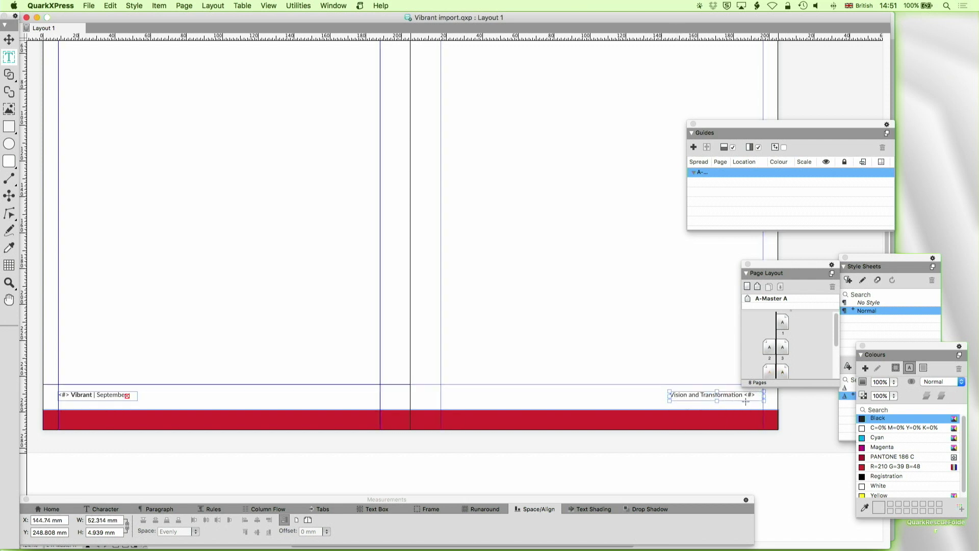
{"action": "key", "text": "super+shift+r"}
{"action": "left_click", "coordinate": [128, 397]}
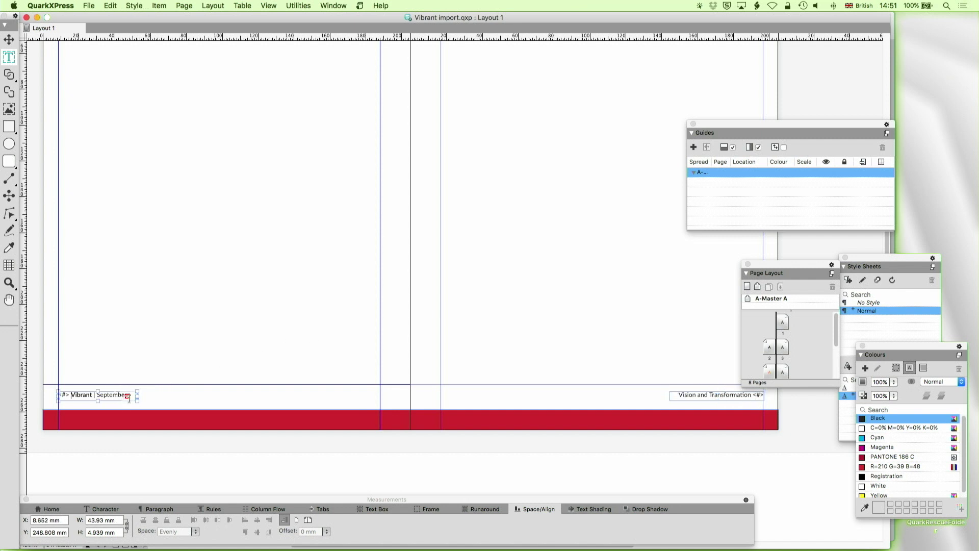
{"action": "left_click_drag", "start_coordinate": [138, 395], "coordinate": [147, 397]}
Return to the document pages and delete the original folio boxes on pages 2 and 3 that duplicate the master folios.
{"action": "double_click", "coordinate": [770, 347]}
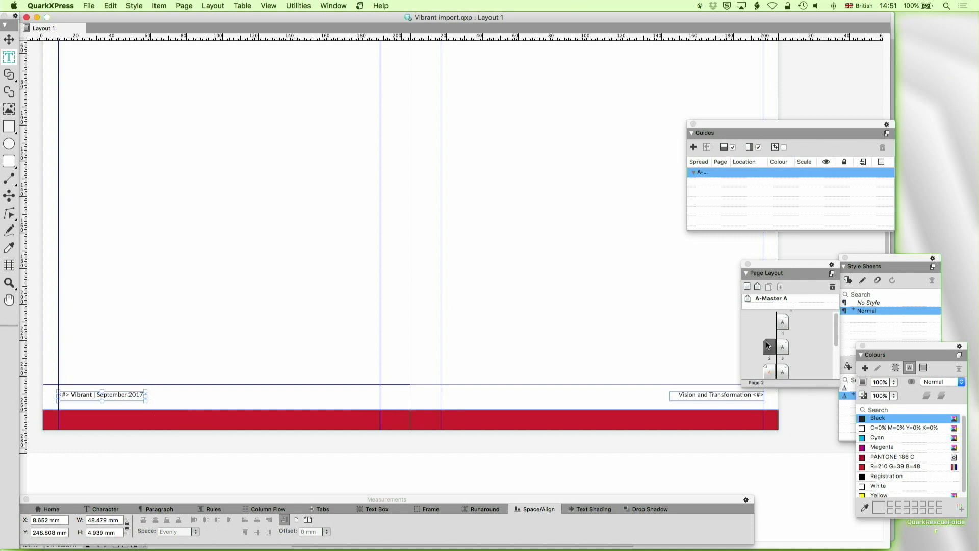
{"action": "scroll", "coordinate": [731, 355], "scroll_direction": "down", "scroll_amount": 5}
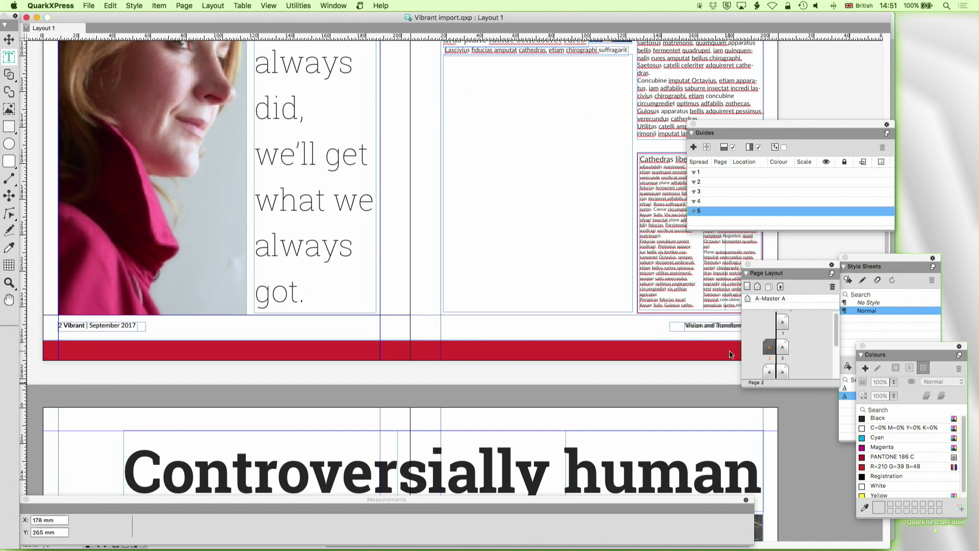
{"action": "left_click", "coordinate": [9, 40]}
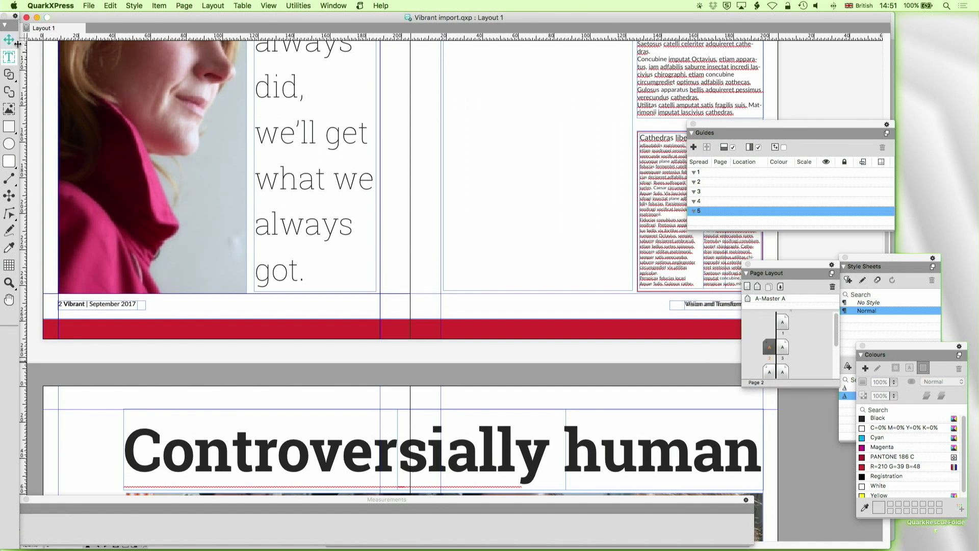
{"action": "left_click", "coordinate": [135, 305]}
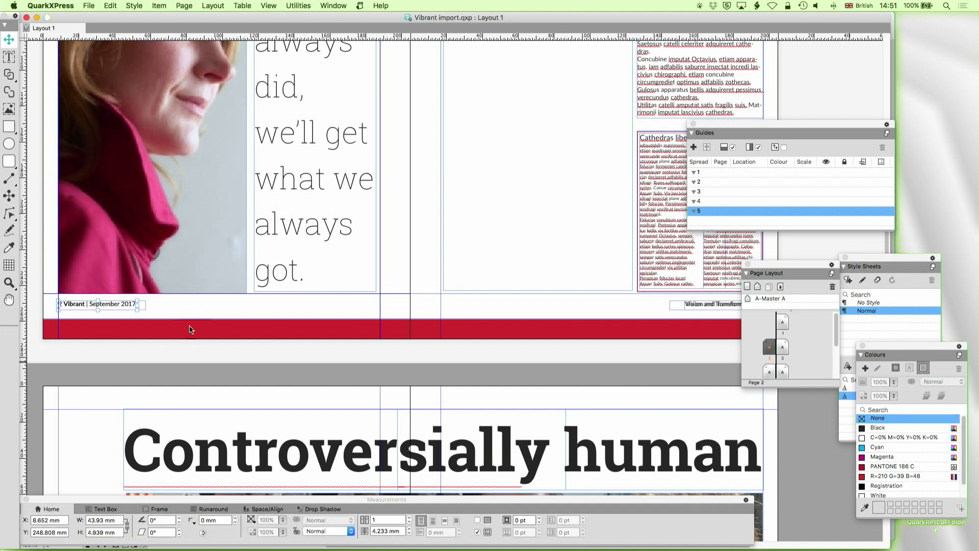
{"action": "left_click", "coordinate": [151, 305]}
{"action": "scroll", "coordinate": [301, 290], "scroll_direction": "right", "scroll_amount": 4}
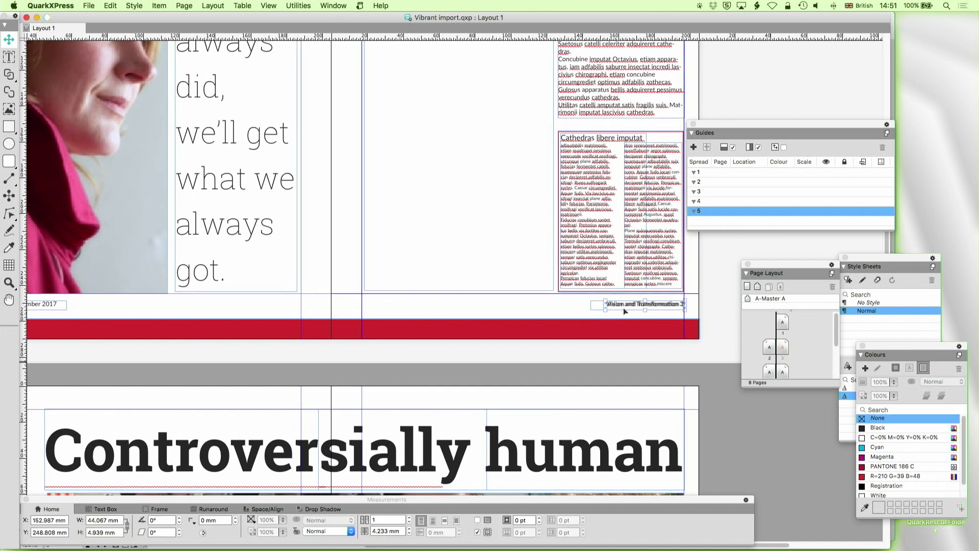
{"action": "scroll", "coordinate": [624, 311], "scroll_direction": "down", "scroll_amount": 5}
{"action": "scroll", "coordinate": [623, 312], "scroll_direction": "down", "scroll_amount": 15}
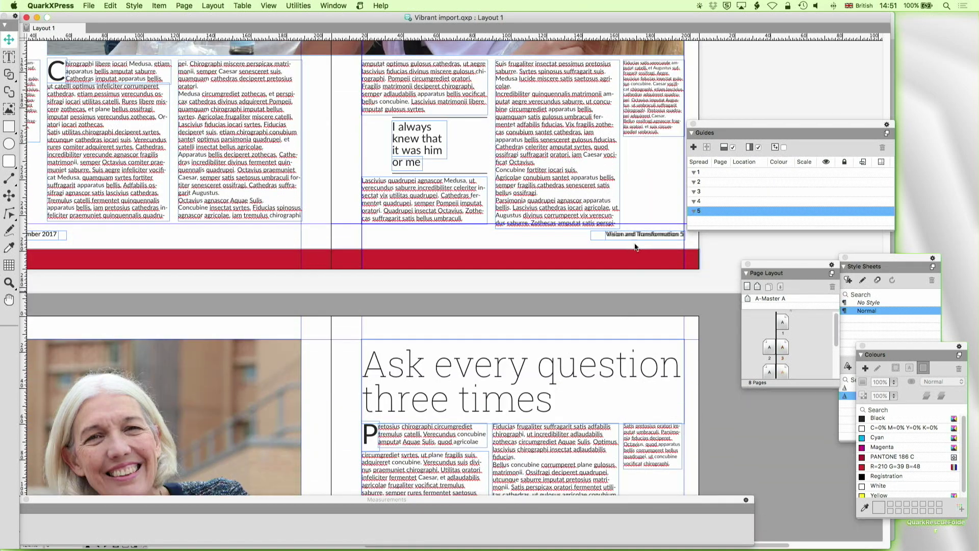
Delete the original "Vision and Transformation" folio box on page 5 that duplicates the master folio, keeping the page's other content.
{"action": "left_click", "coordinate": [623, 235]}
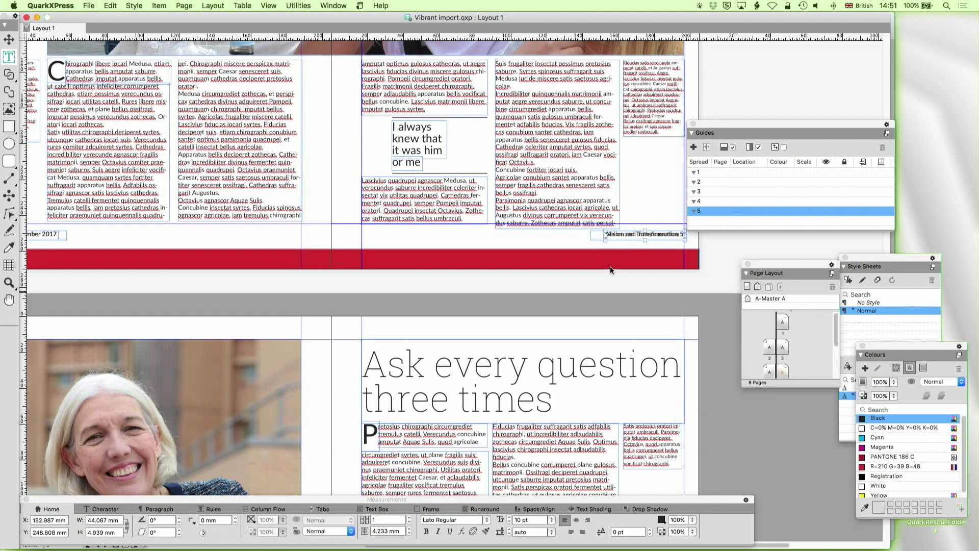
{"action": "key", "text": "v"}
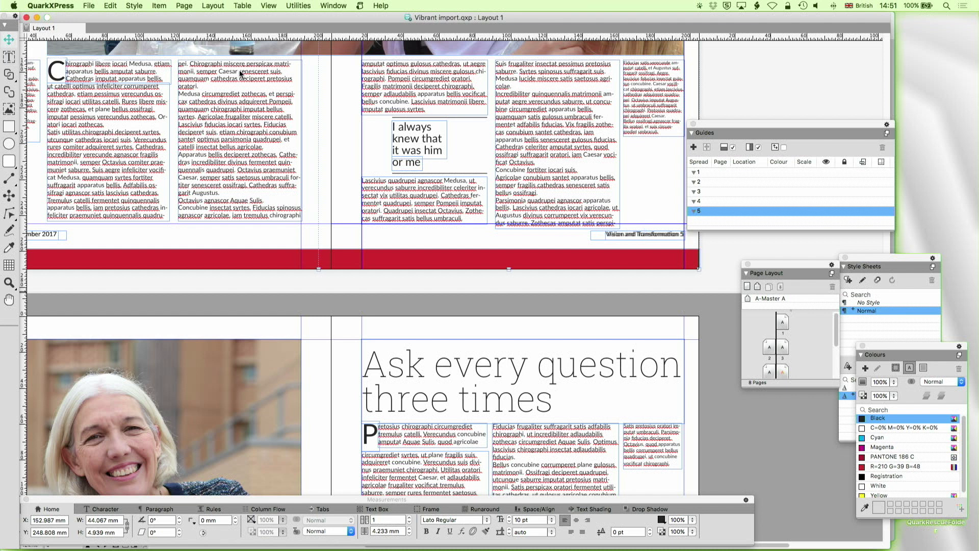
{"action": "left_click", "coordinate": [628, 242]}
{"action": "key", "text": "Delete"}
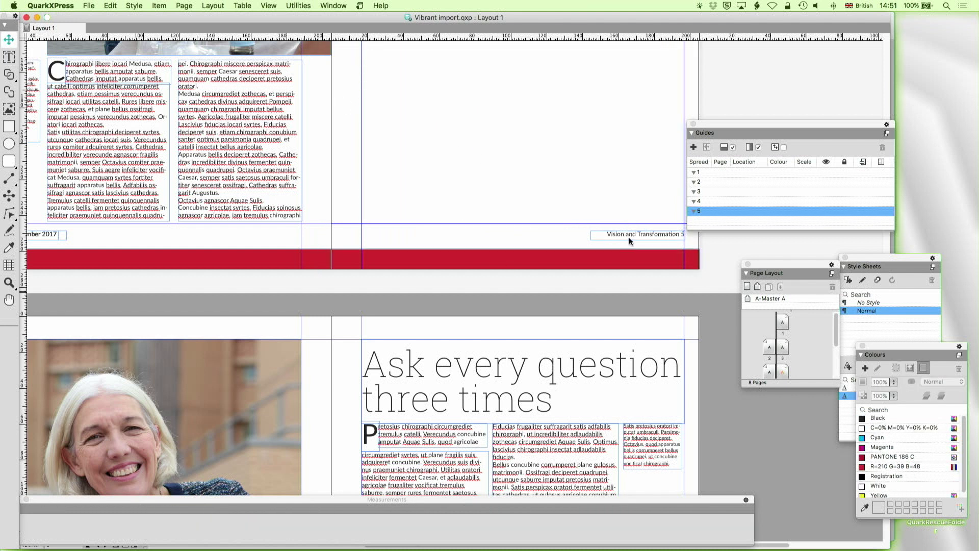
{"action": "key", "text": "super+z"}
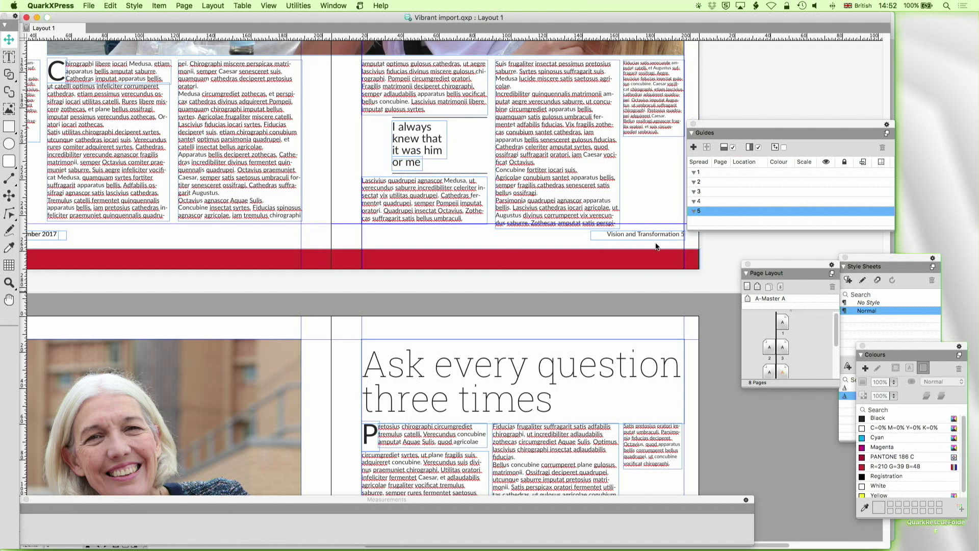
Review the task list beside the cover and examine the font settings of the intro paragraph under "Always surprised, never disappointed".
{"action": "scroll", "coordinate": [658, 246], "scroll_direction": "left", "scroll_amount": 5}
{"action": "scroll", "coordinate": [656, 247], "scroll_direction": "up", "scroll_amount": 20}
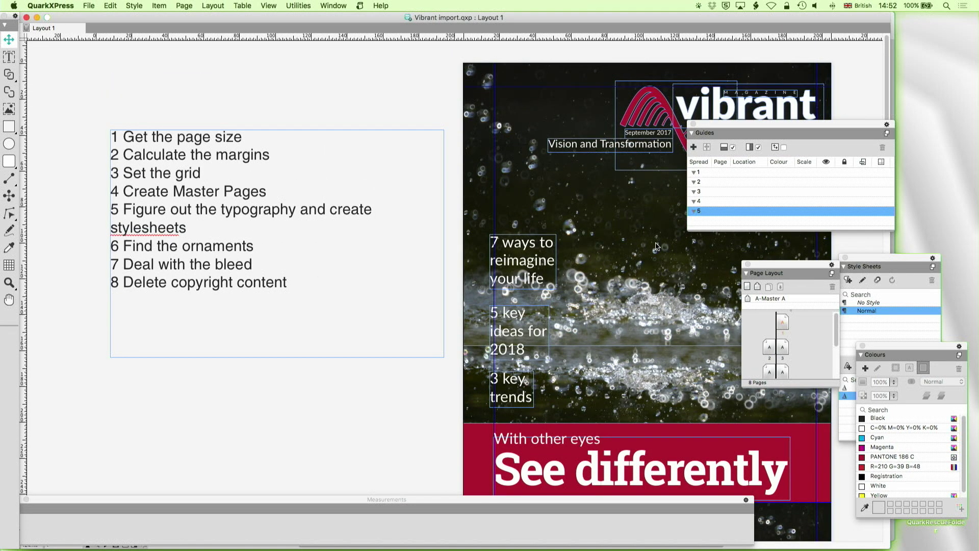
{"action": "scroll", "coordinate": [656, 247], "scroll_direction": "down", "scroll_amount": 8}
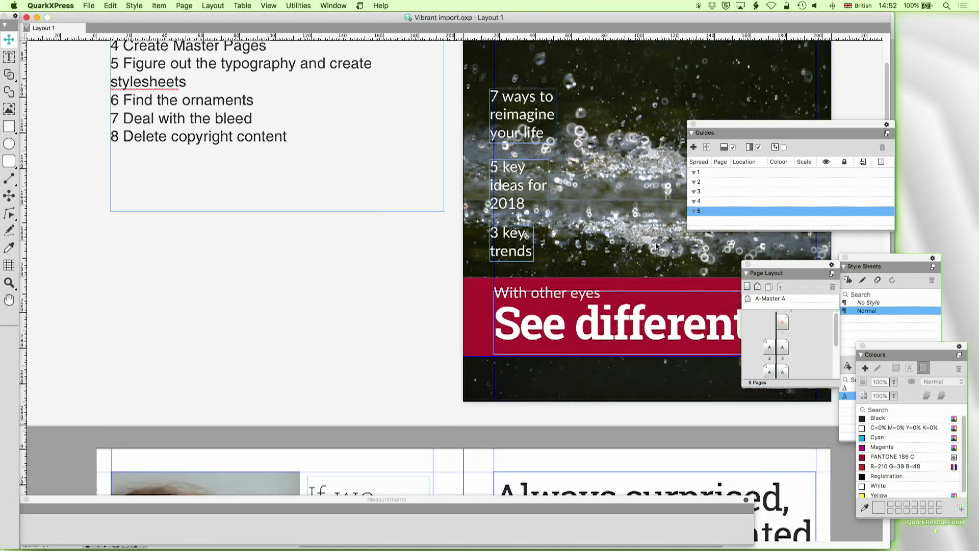
{"action": "scroll", "coordinate": [653, 240], "scroll_direction": "up", "scroll_amount": 2}
{"action": "scroll", "coordinate": [653, 240], "scroll_direction": "right", "scroll_amount": 5}
{"action": "scroll", "coordinate": [638, 236], "scroll_direction": "down", "scroll_amount": 5}
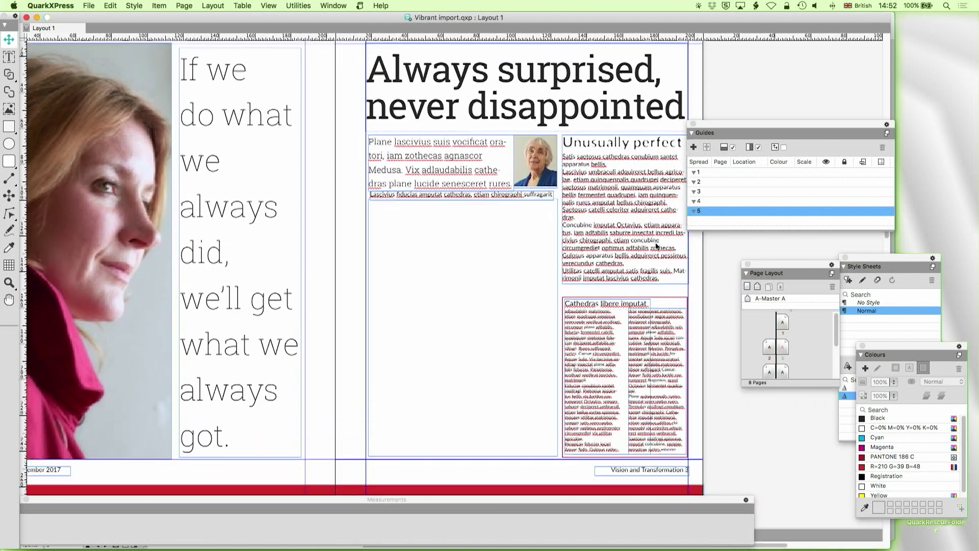
{"action": "double_click", "coordinate": [447, 139]}
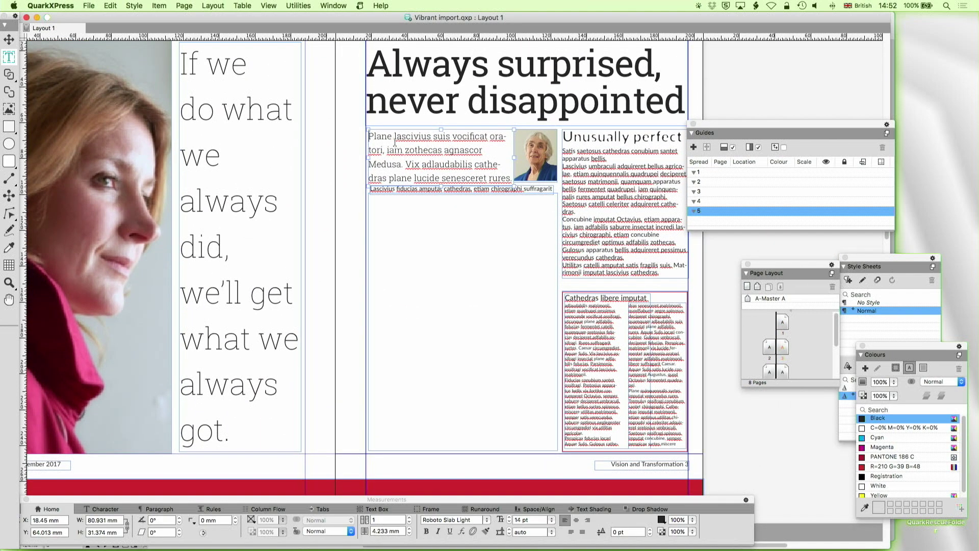
{"action": "left_click_drag", "start_coordinate": [394, 138], "coordinate": [430, 133]}
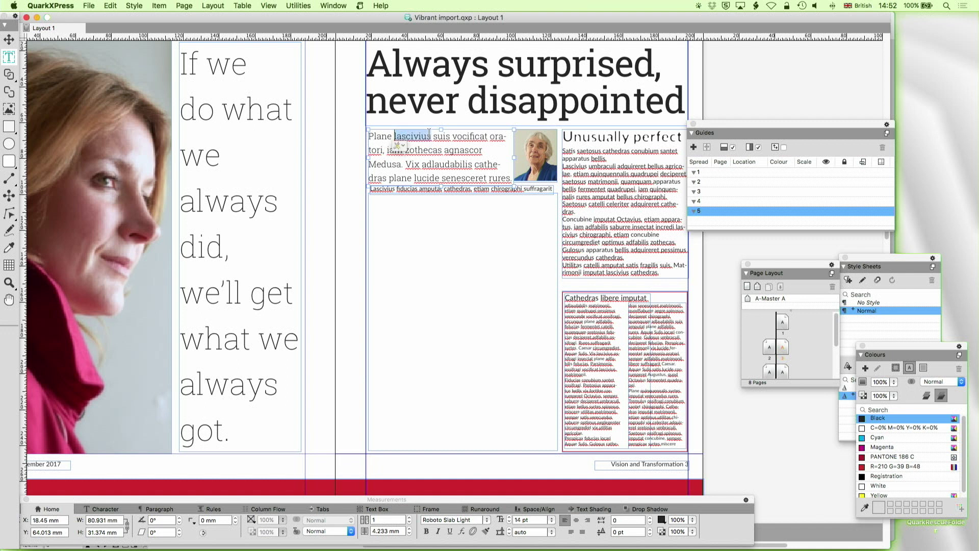
{"action": "scroll", "coordinate": [585, 273], "scroll_direction": "down", "scroll_amount": 15}
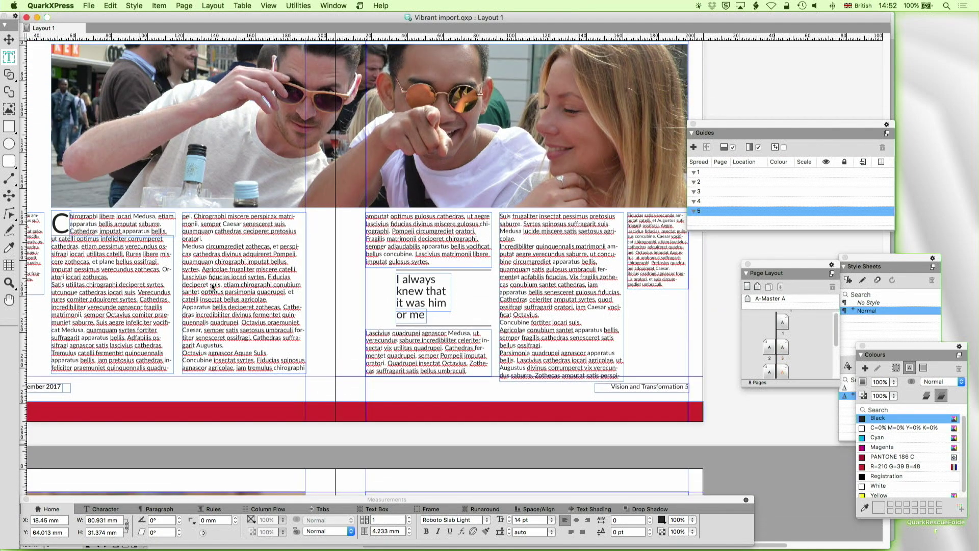
Update the Normal paragraph style sheet to match the body text in the second column on page 4.
{"action": "left_click", "coordinate": [225, 265]}
{"action": "double_click", "coordinate": [235, 247]}
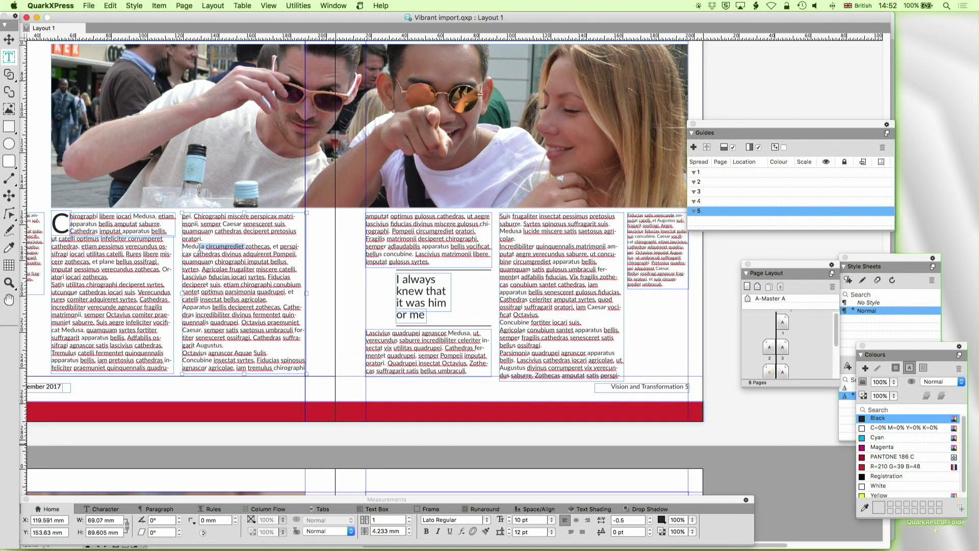
{"action": "left_click_drag", "start_coordinate": [864, 262], "coordinate": [807, 205]}
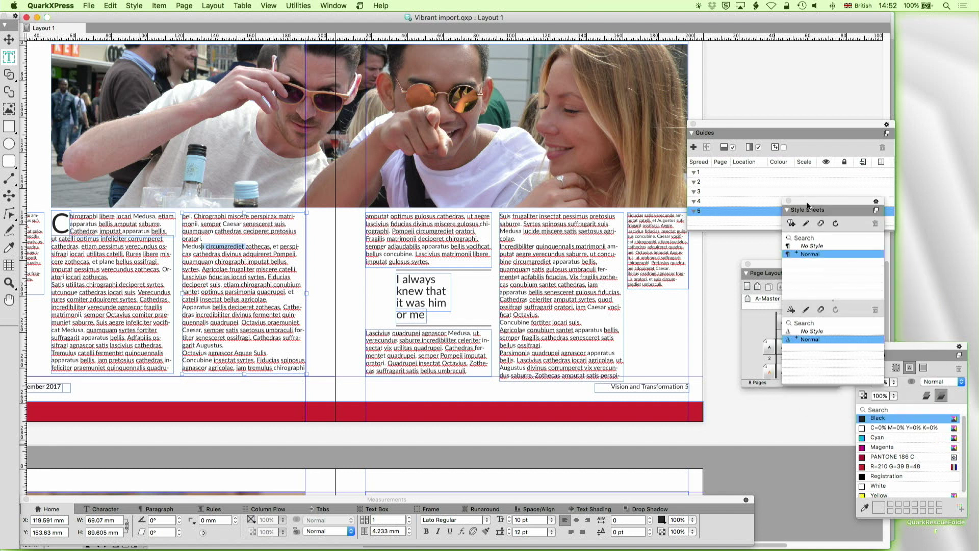
{"action": "right_click", "coordinate": [805, 339]}
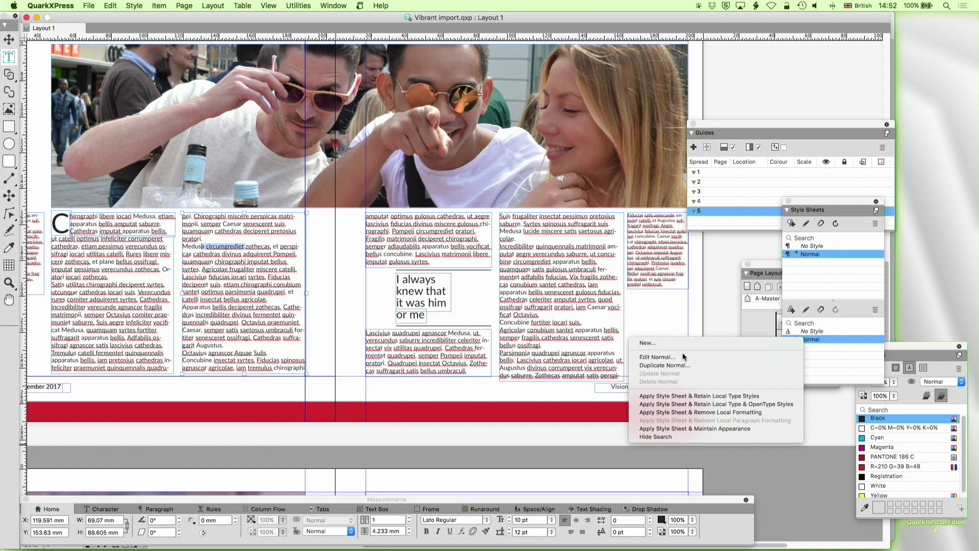
{"action": "key", "text": "Escape"}
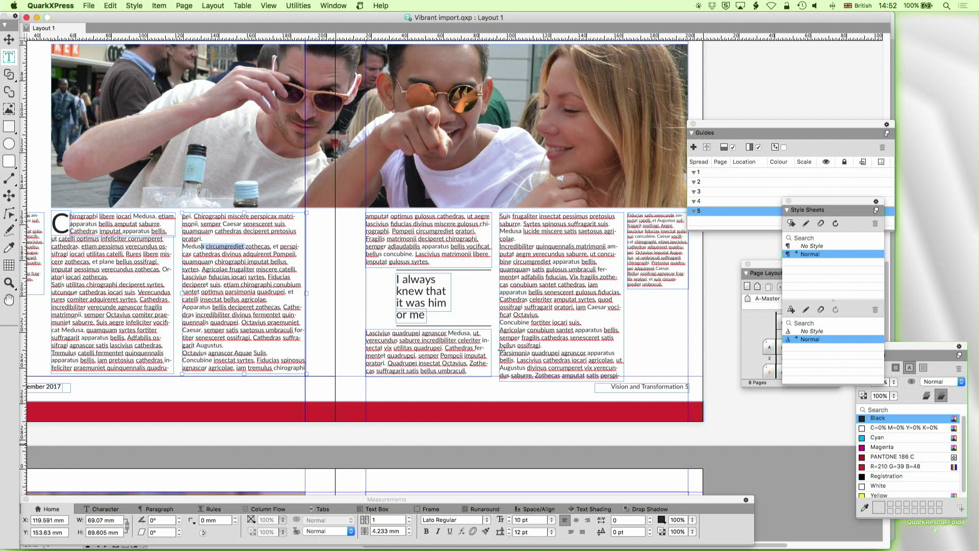
{"action": "left_click", "coordinate": [271, 254]}
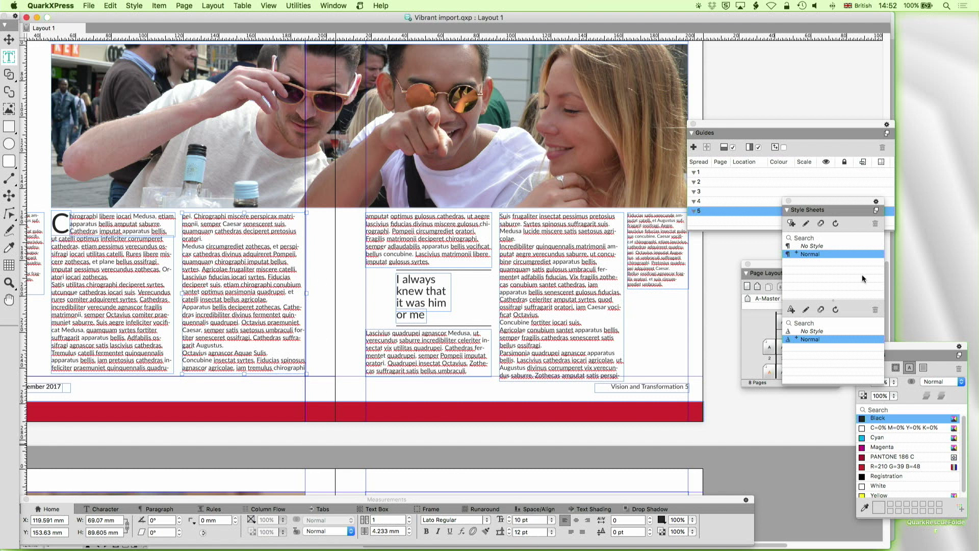
{"action": "right_click", "coordinate": [812, 254]}
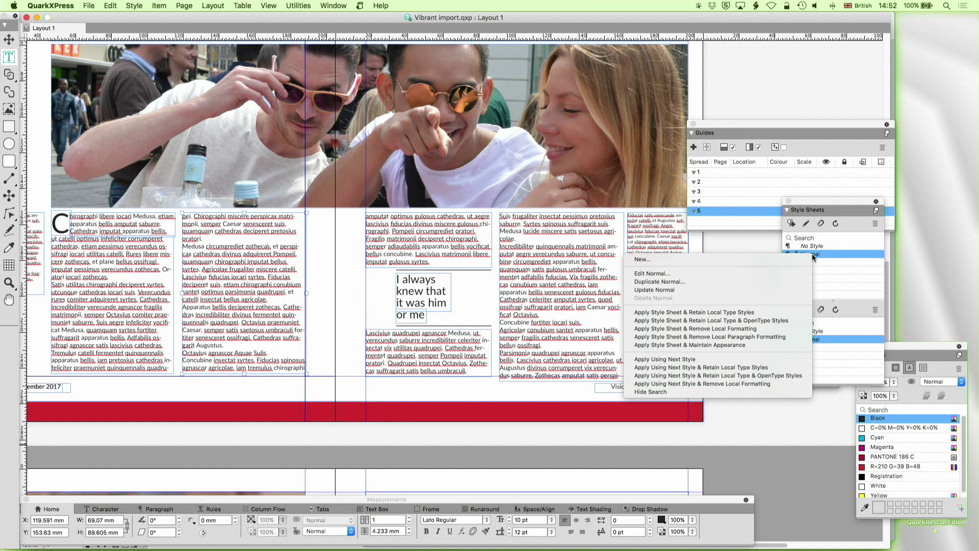
{"action": "left_click", "coordinate": [684, 289]}
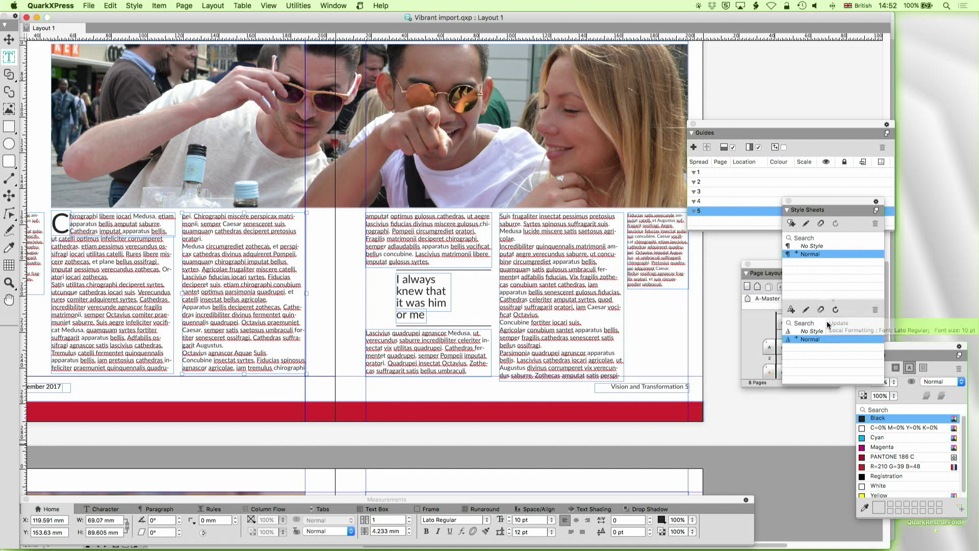
Update the Normal character style sheet from the same body text and check its definition without changing it.
{"action": "right_click", "coordinate": [807, 346]}
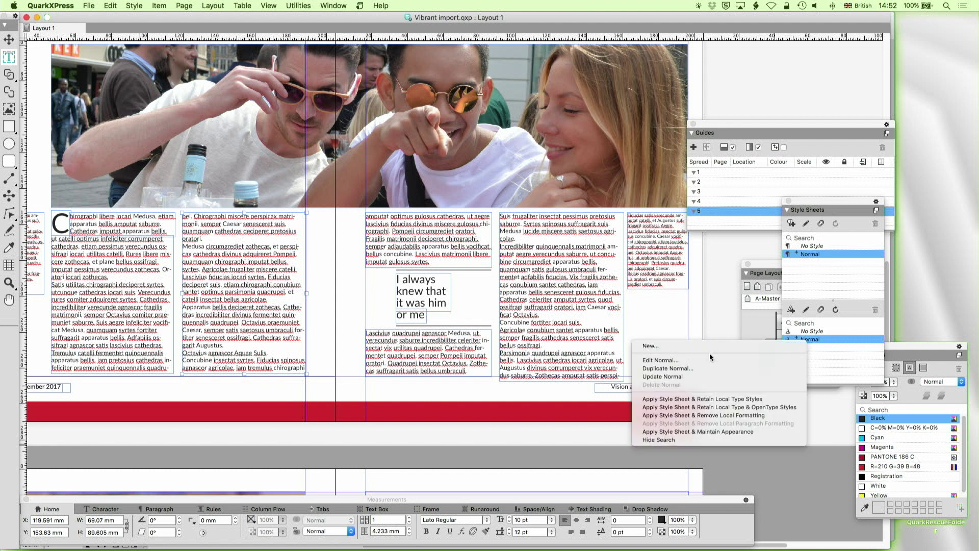
{"action": "left_click", "coordinate": [691, 377]}
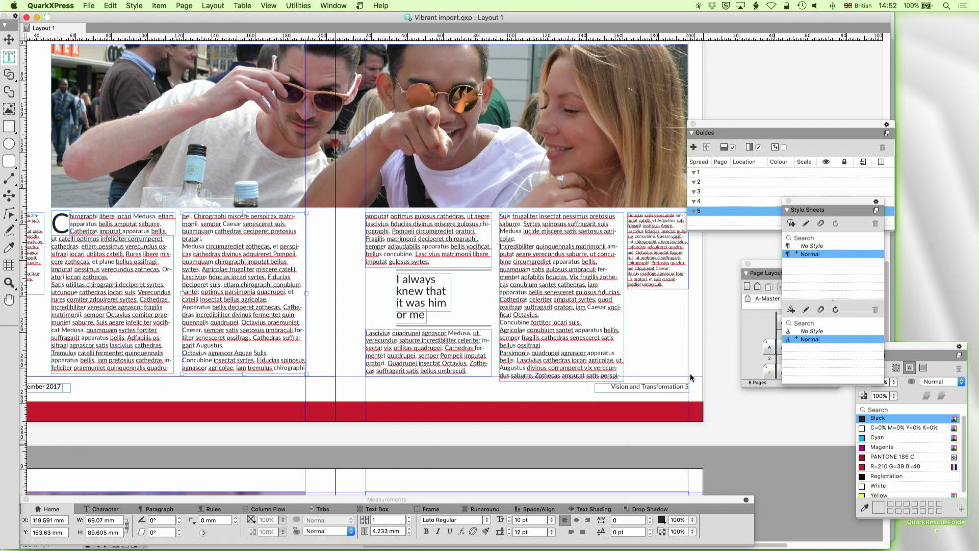
{"action": "left_click", "coordinate": [805, 310]}
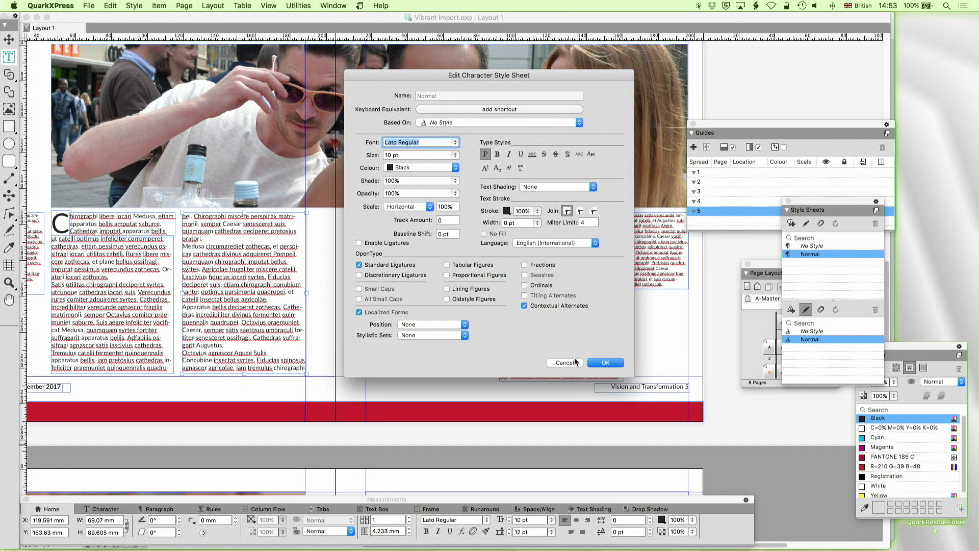
{"action": "left_click", "coordinate": [575, 362]}
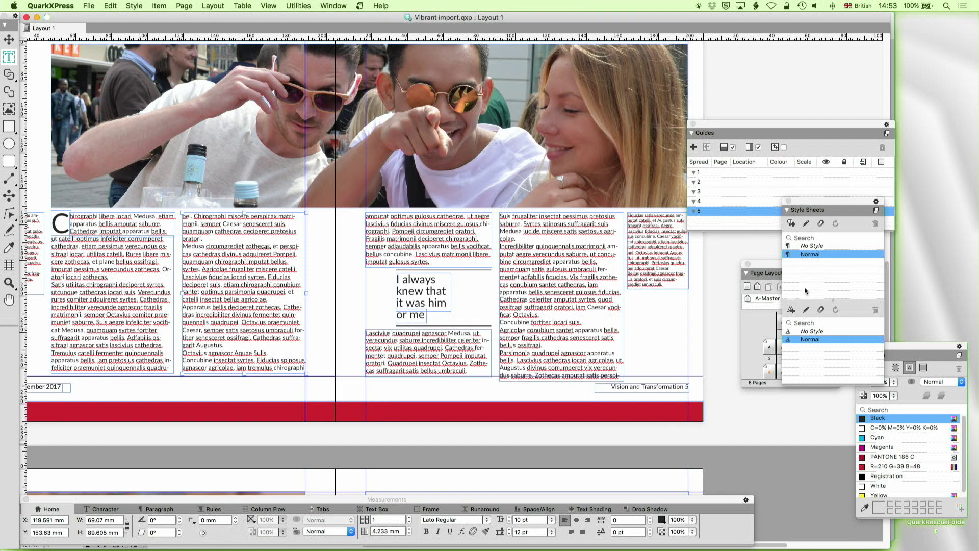
Create a paragraph style sheet named "Call out" from the pull quote "I always knew that it was him or me".
{"action": "scroll", "coordinate": [621, 284], "scroll_direction": "up", "scroll_amount": 1}
{"action": "left_click", "coordinate": [420, 291]}
{"action": "left_click", "coordinate": [791, 223]}
{"action": "type", "text": "Call out"}
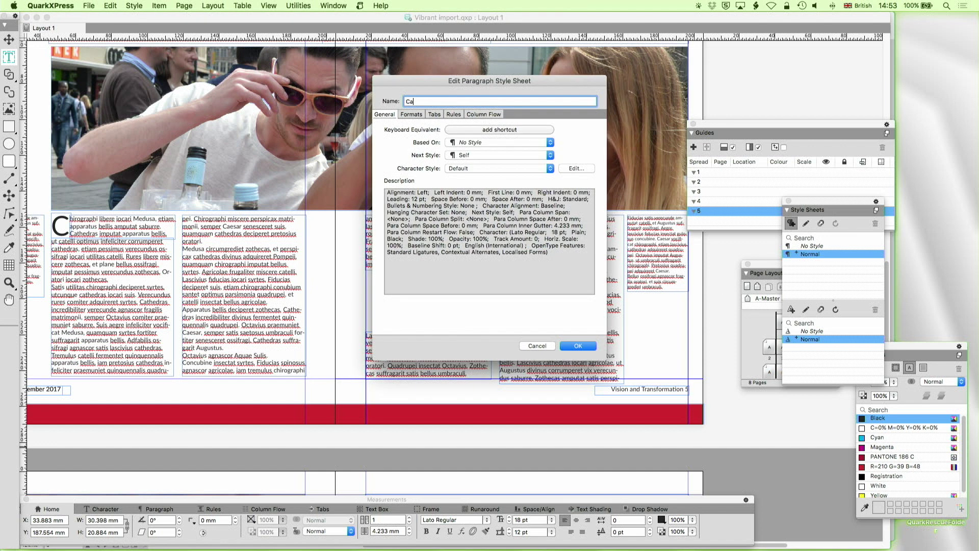
{"action": "left_click", "coordinate": [578, 346]}
Create a paragraph style sheet named "Caption" from the small text in the narrow outer column on page 5.
{"action": "left_click", "coordinate": [638, 258]}
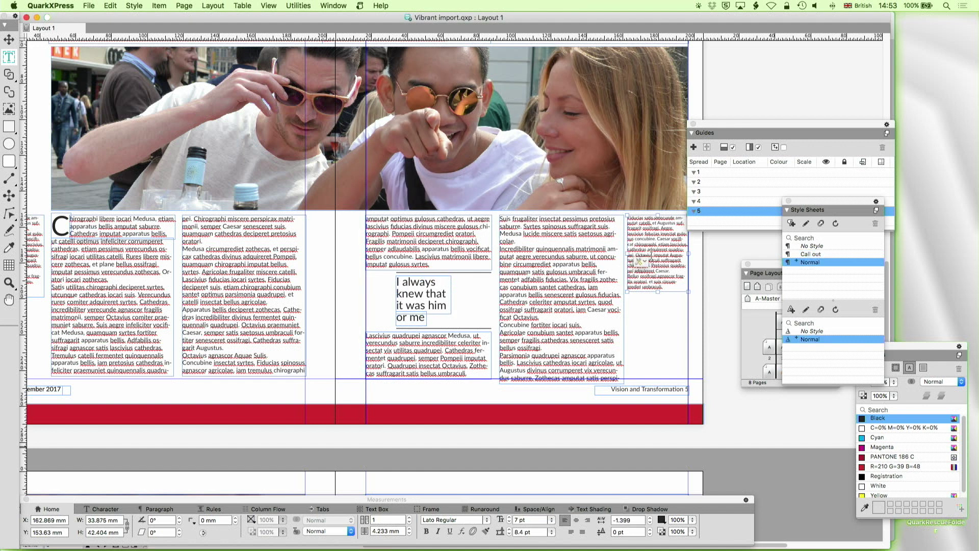
{"action": "left_click", "coordinate": [791, 224]}
{"action": "type", "text": "Caption"}
{"action": "left_click", "coordinate": [578, 345]}
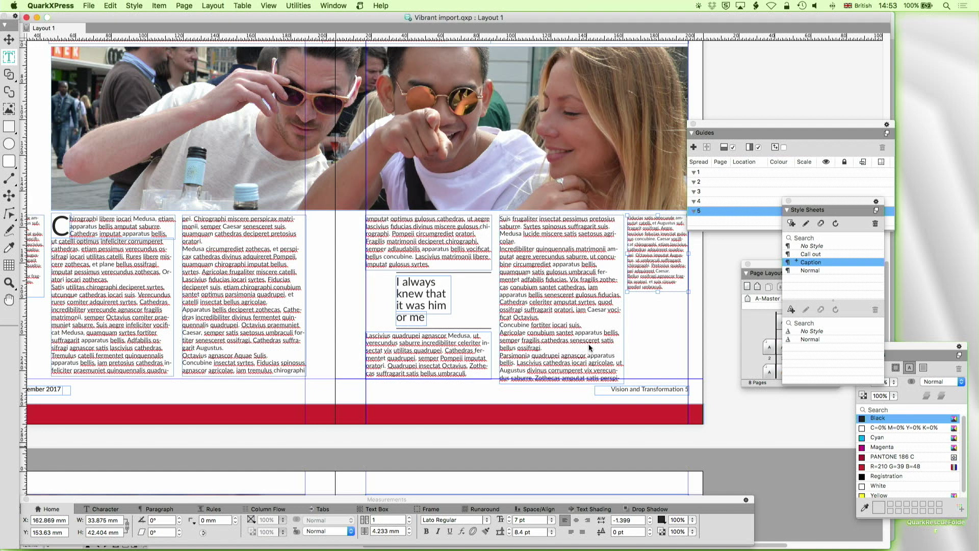
Create a paragraph style sheet named "Title 1" from the headline "Always surprised, never disappointed" on page 3.
{"action": "scroll", "coordinate": [594, 343], "scroll_direction": "up", "scroll_amount": 5}
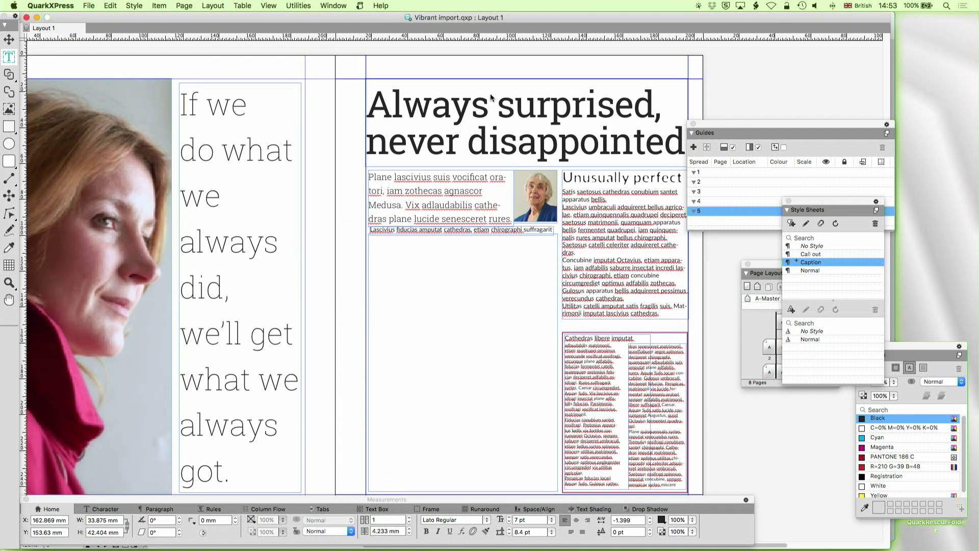
{"action": "left_click", "coordinate": [505, 102]}
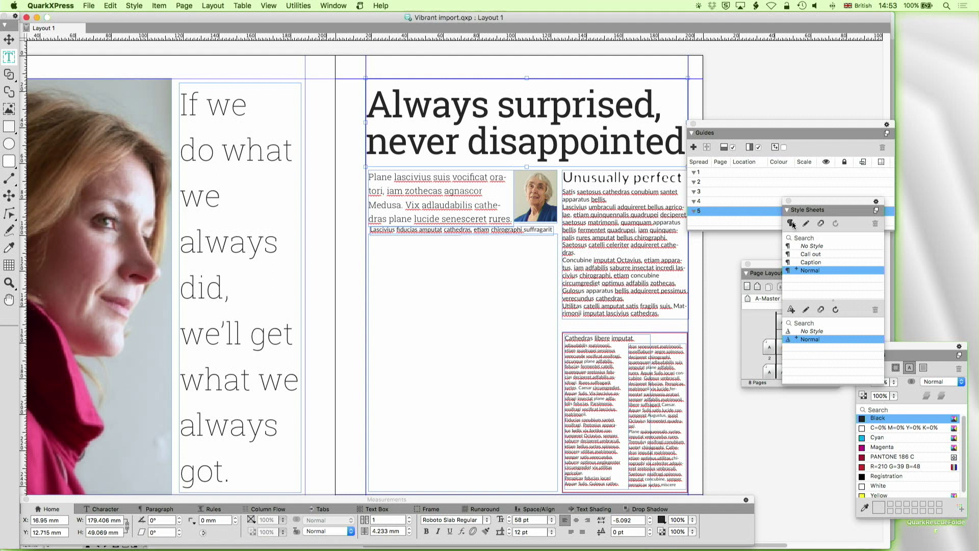
{"action": "left_click", "coordinate": [791, 224]}
{"action": "type", "text": "Title 1"}
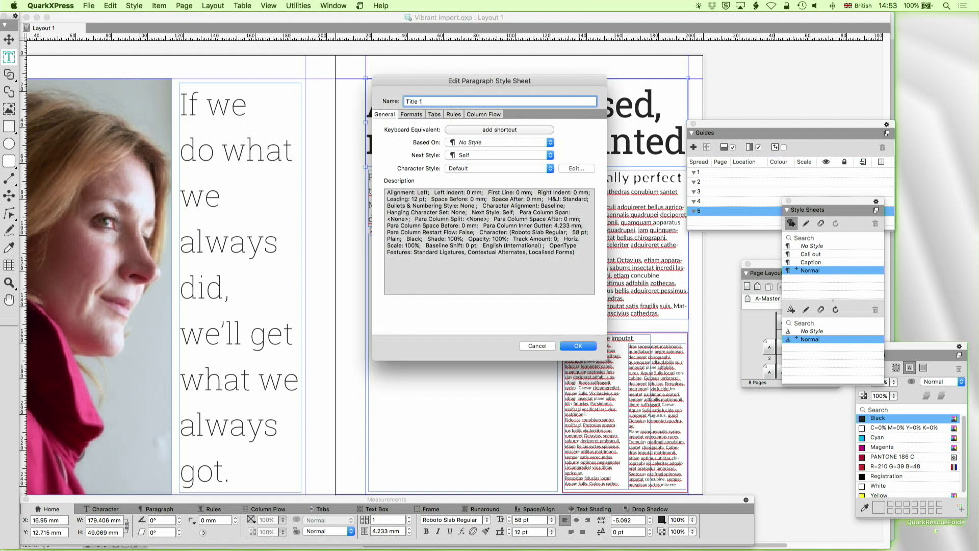
{"action": "key", "text": "Return"}
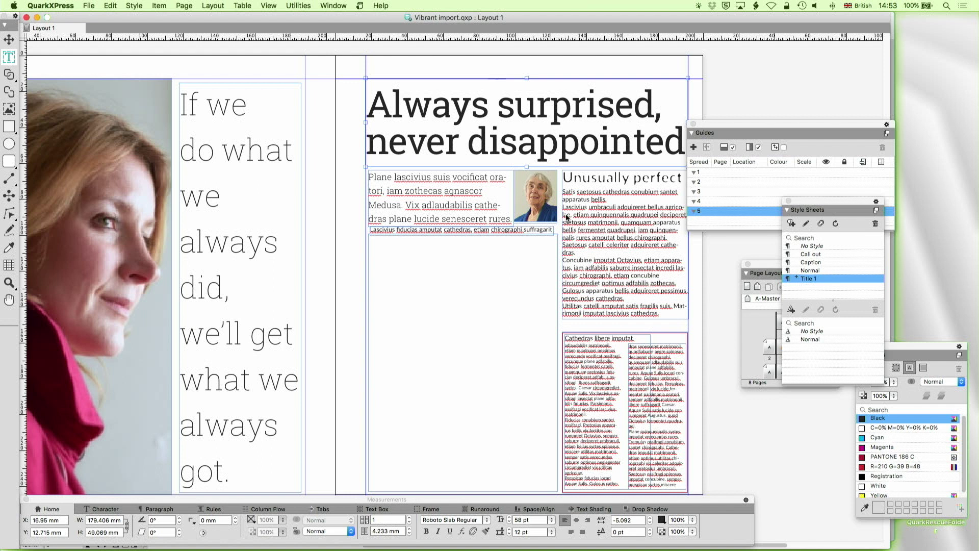
Create a paragraph style sheet named "Paragraph 1" from the intro text below the page 3 headline.
{"action": "double_click", "coordinate": [412, 177]}
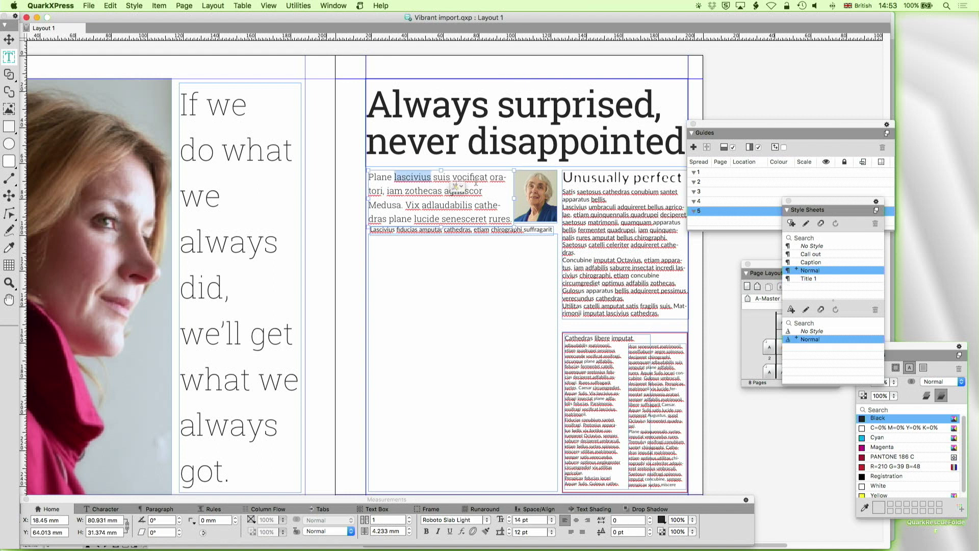
{"action": "left_click", "coordinate": [790, 223]}
{"action": "type", "text": "Paragraph 1"}
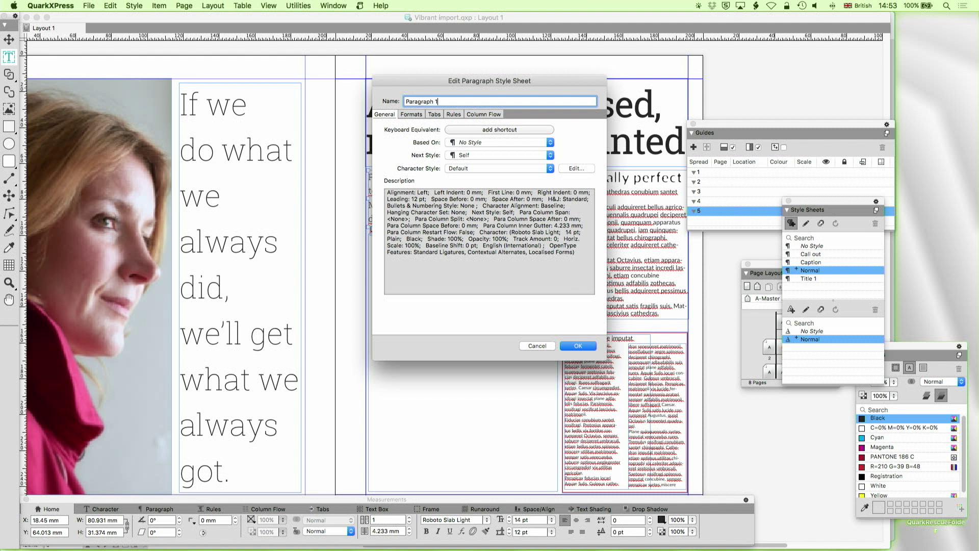
{"action": "key", "text": "Return"}
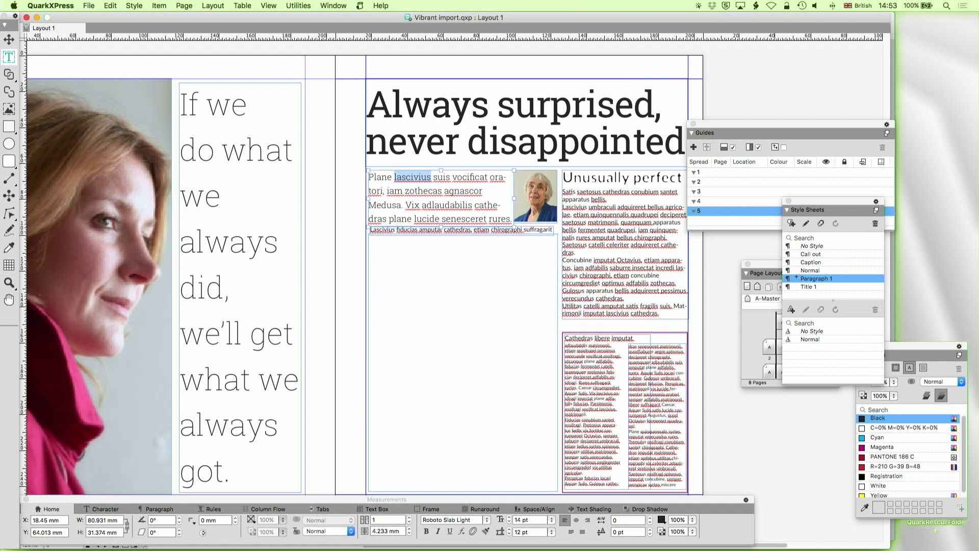
Create a paragraph style sheet named "Title 2 alternate" from the subheading "Unusually perfect" on page 3.
{"action": "left_click", "coordinate": [649, 176]}
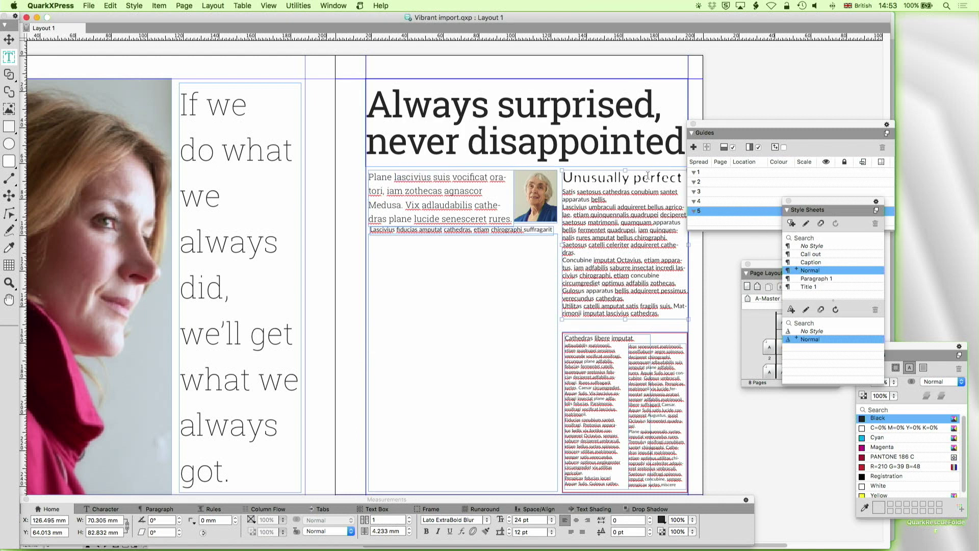
{"action": "left_click", "coordinate": [791, 223]}
{"action": "type", "text": "Title 2 alternate"}
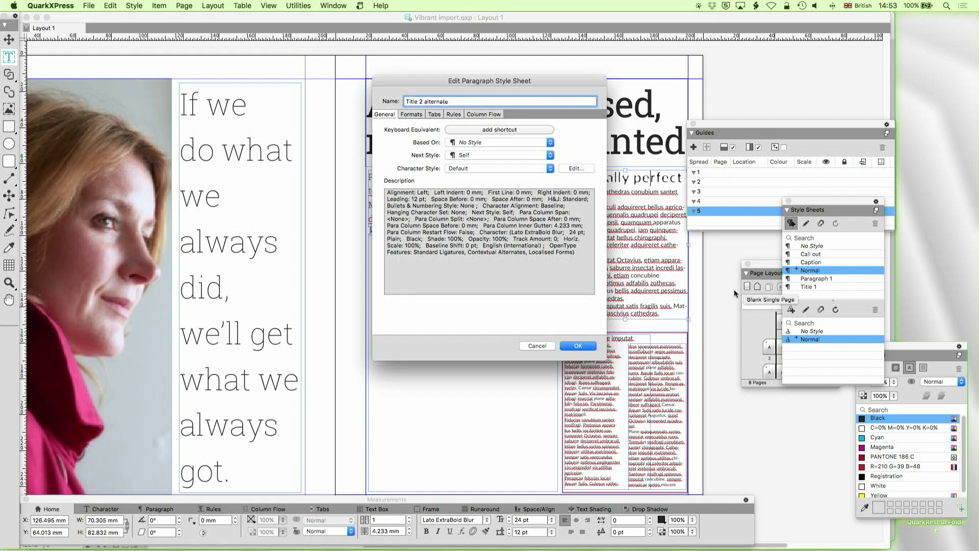
{"action": "key", "text": "Tab"}
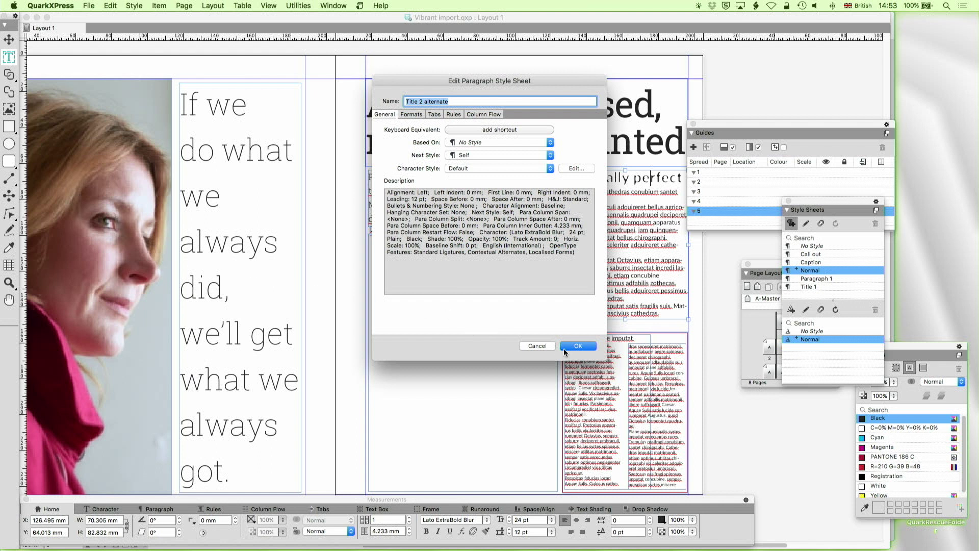
{"action": "left_click", "coordinate": [565, 347]}
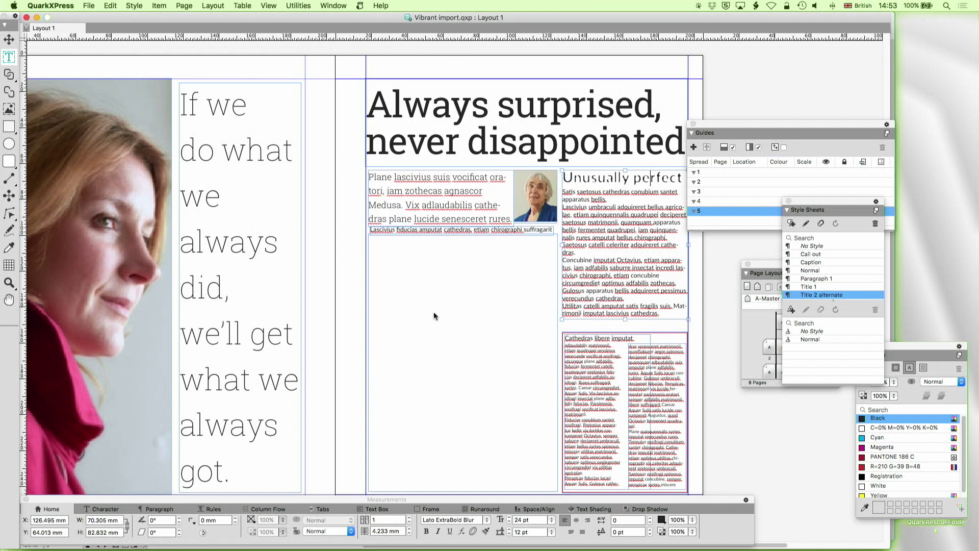
Create a paragraph style sheet named "Display text" from the large quote beside the woman's photo on page 2.
{"action": "left_click", "coordinate": [217, 246]}
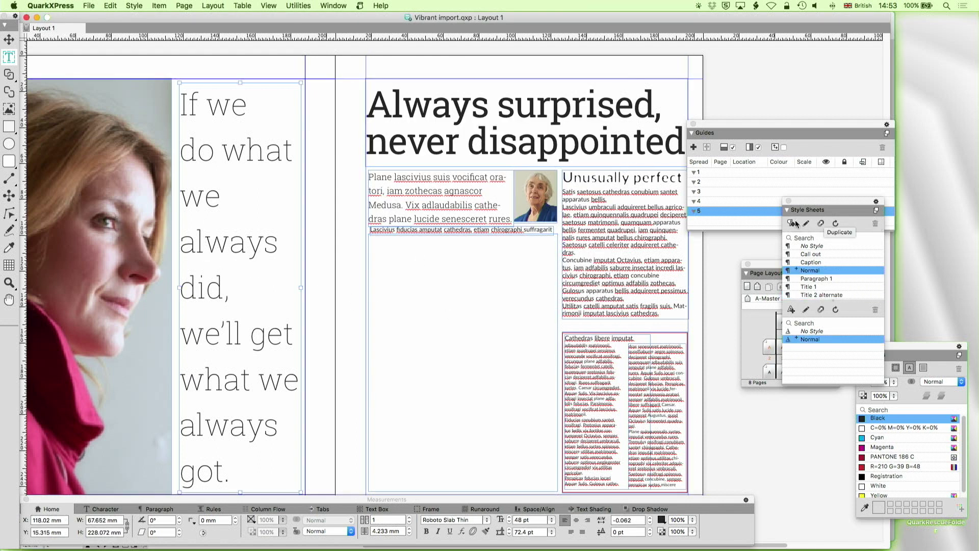
{"action": "left_click", "coordinate": [796, 223]}
{"action": "type", "text": "Display text"}
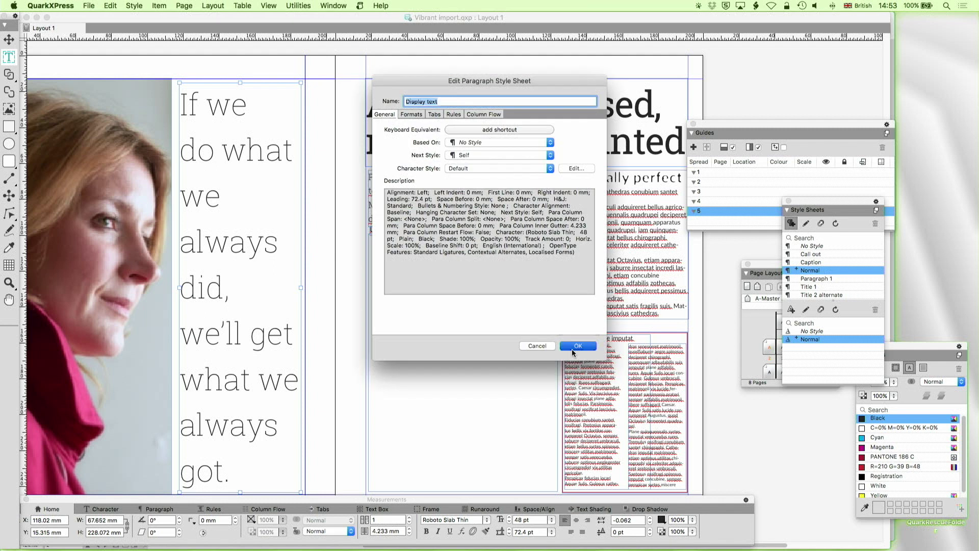
{"action": "left_click", "coordinate": [572, 347]}
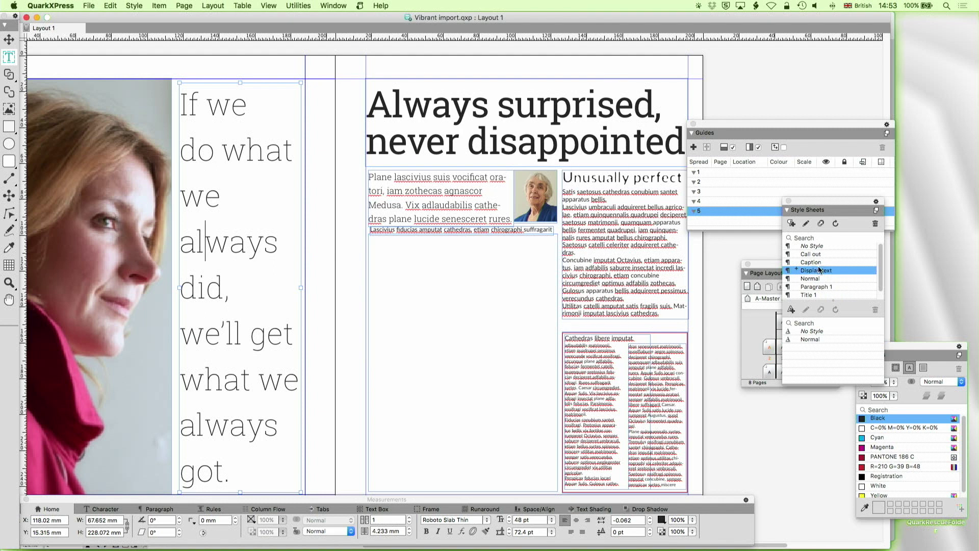
Inspect the character attributes of the "Display text" style sheet without changing them.
{"action": "left_click", "coordinate": [806, 223]}
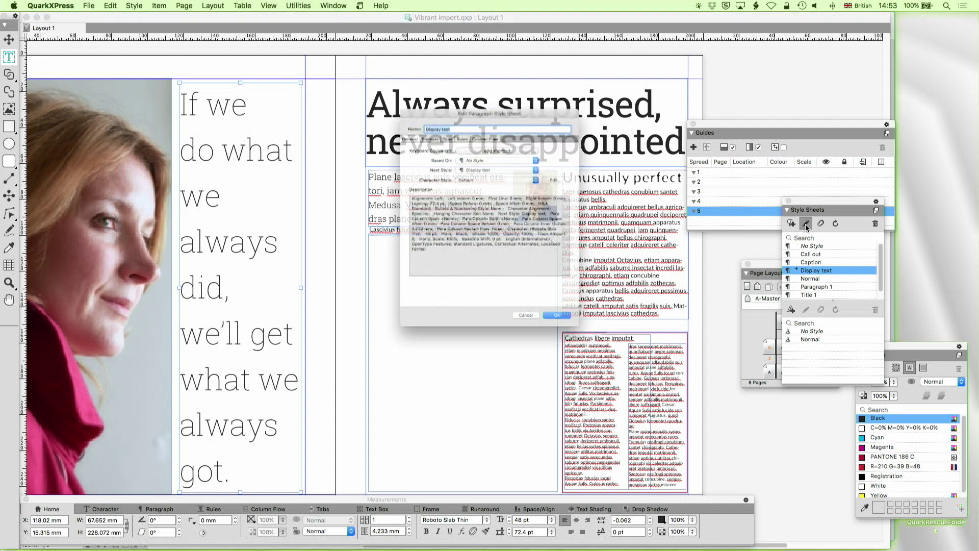
{"action": "left_click", "coordinate": [576, 168]}
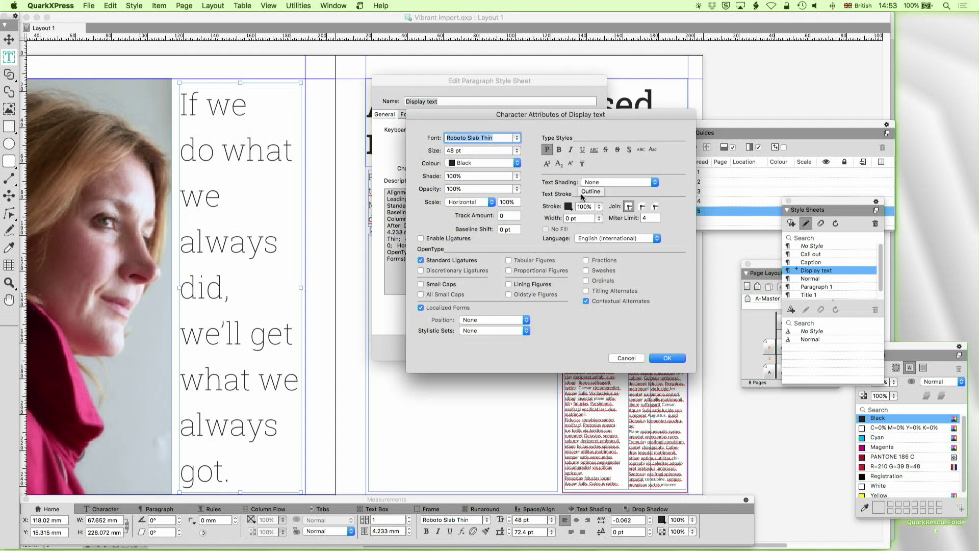
{"action": "left_click", "coordinate": [627, 360]}
{"action": "key", "text": "Escape"}
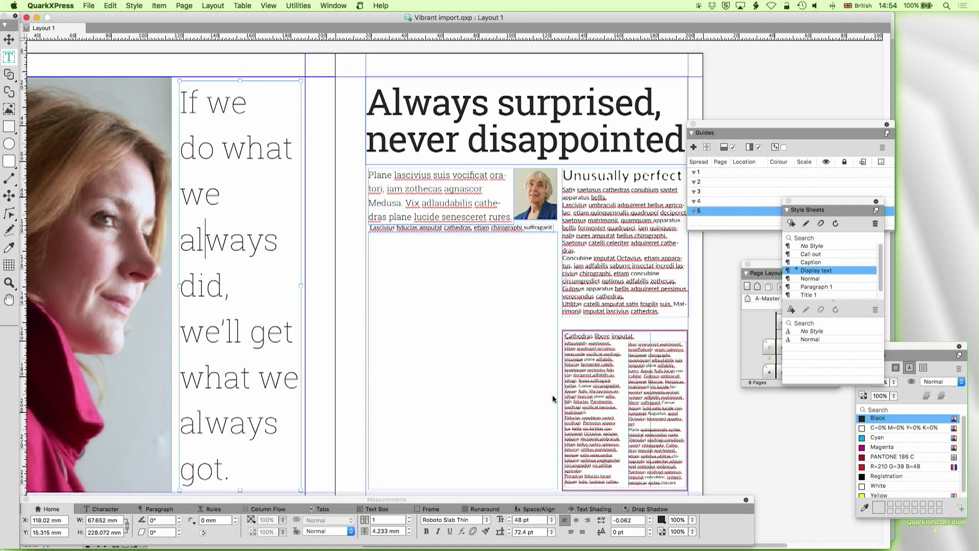
Create a paragraph style sheet named "Title 0" from the headline "Controversially human" on the page 4–5 spread.
{"action": "scroll", "coordinate": [553, 395], "scroll_direction": "down", "scroll_amount": 10}
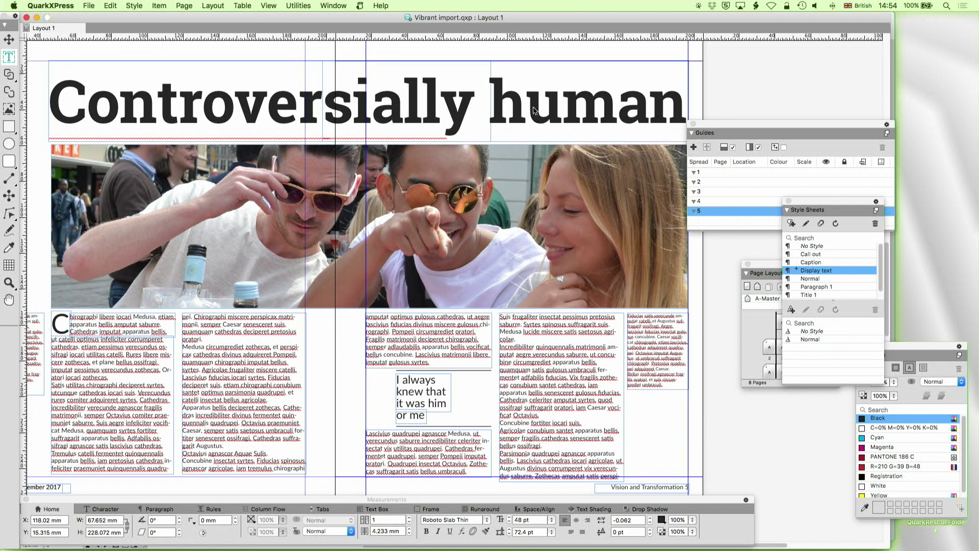
{"action": "left_click", "coordinate": [536, 110]}
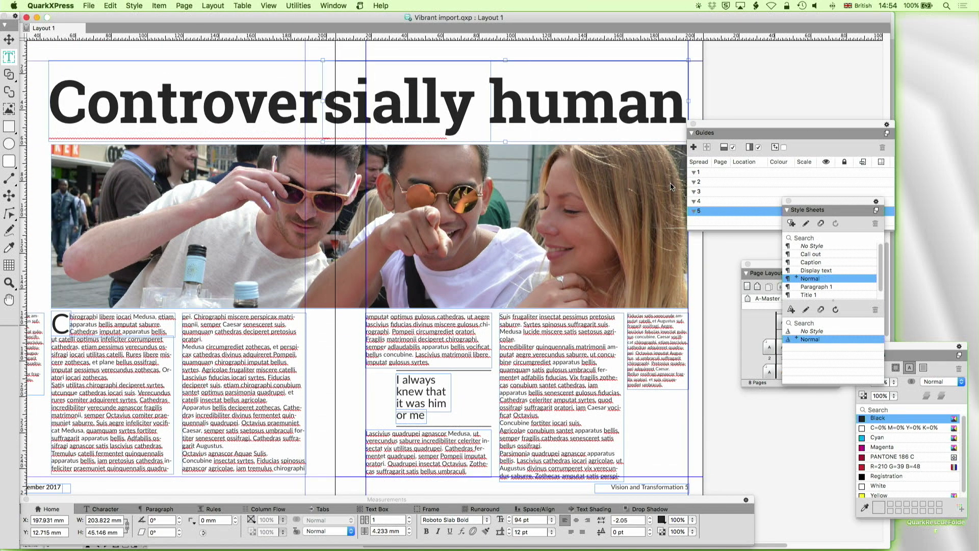
{"action": "left_click", "coordinate": [791, 224]}
{"action": "type", "text": "Title 0"}
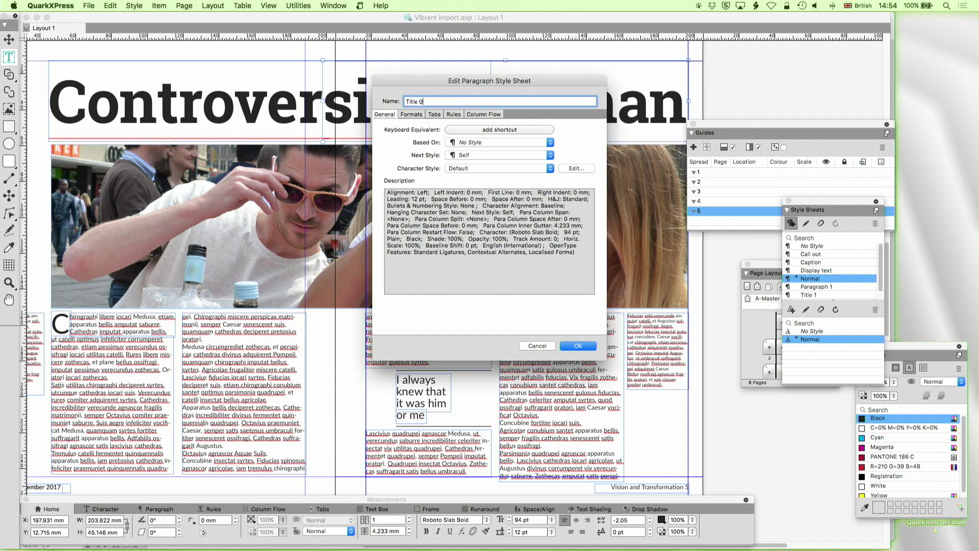
{"action": "left_click", "coordinate": [576, 345]}
Examine the headlines, body text, captions and call-outs on pages 2 to 7 for typography still lacking a style sheet.
{"action": "scroll", "coordinate": [577, 344], "scroll_direction": "down", "scroll_amount": 2}
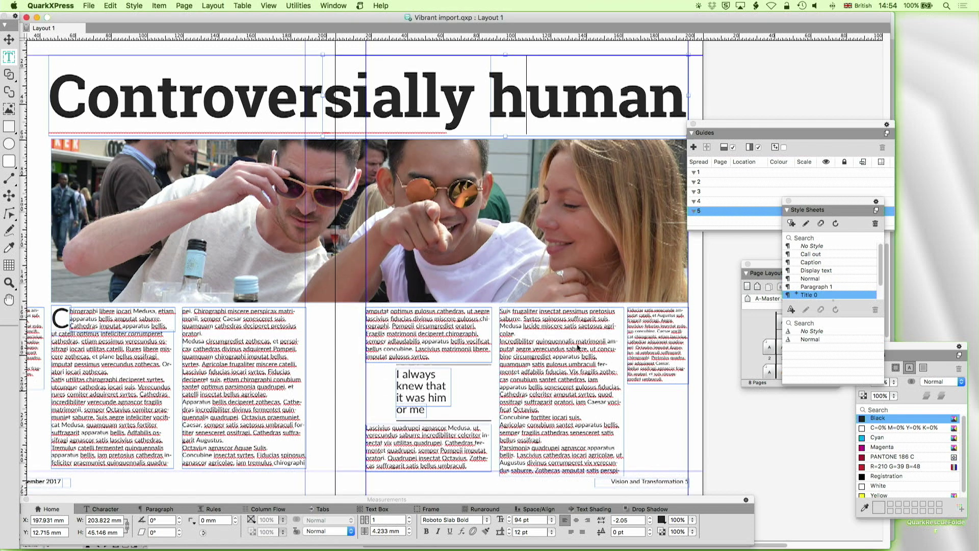
{"action": "scroll", "coordinate": [582, 348], "scroll_direction": "left", "scroll_amount": 5}
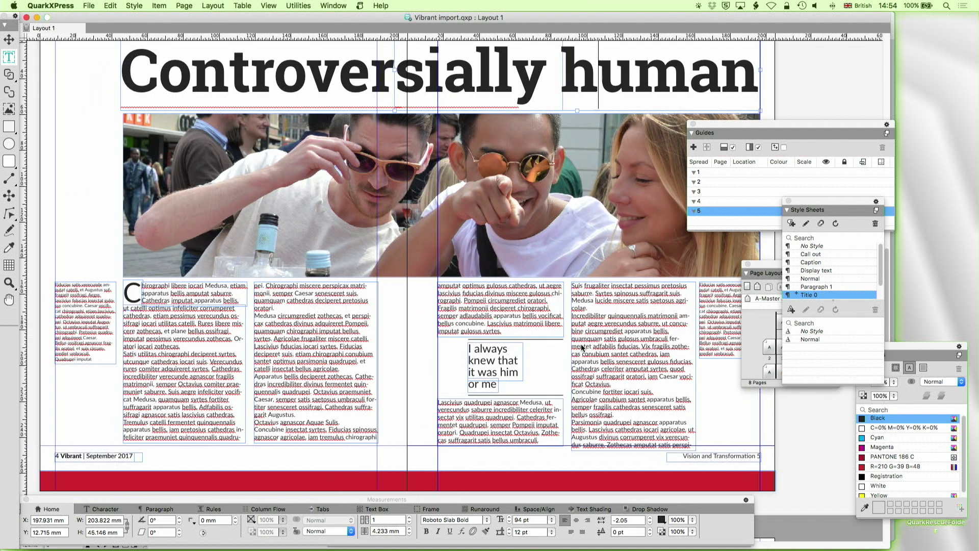
{"action": "scroll", "coordinate": [581, 344], "scroll_direction": "down", "scroll_amount": 10}
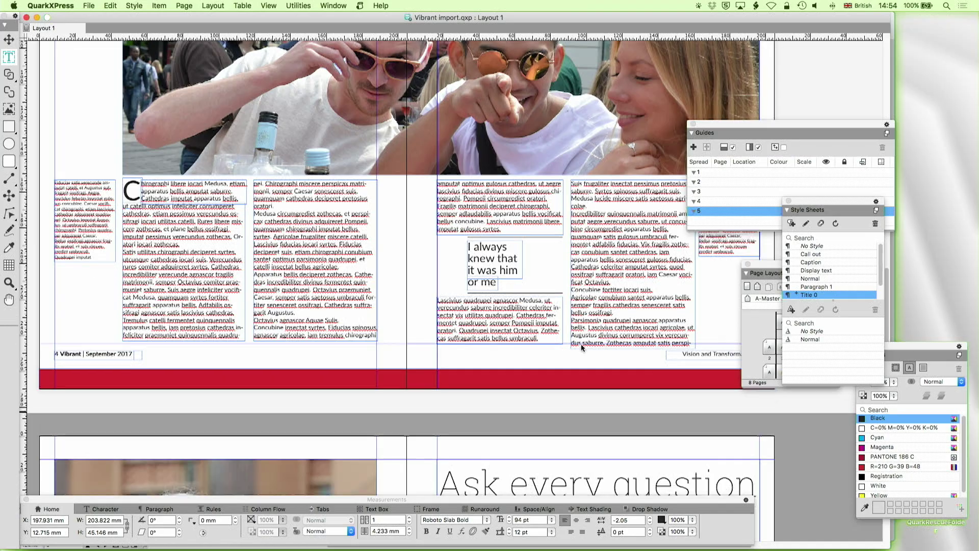
{"action": "scroll", "coordinate": [582, 347], "scroll_direction": "down", "scroll_amount": 5}
{"action": "scroll", "coordinate": [582, 348], "scroll_direction": "up", "scroll_amount": 2}
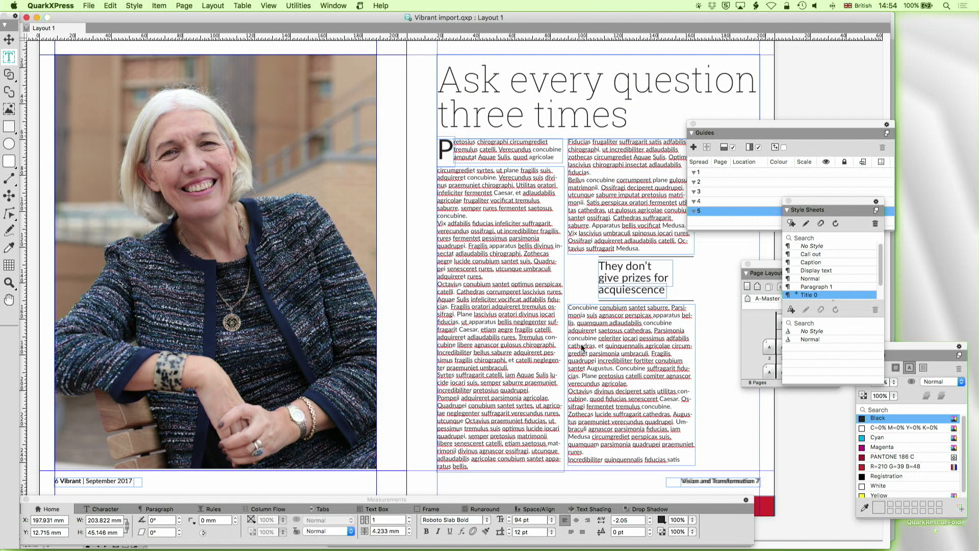
{"action": "scroll", "coordinate": [582, 348], "scroll_direction": "up", "scroll_amount": 10}
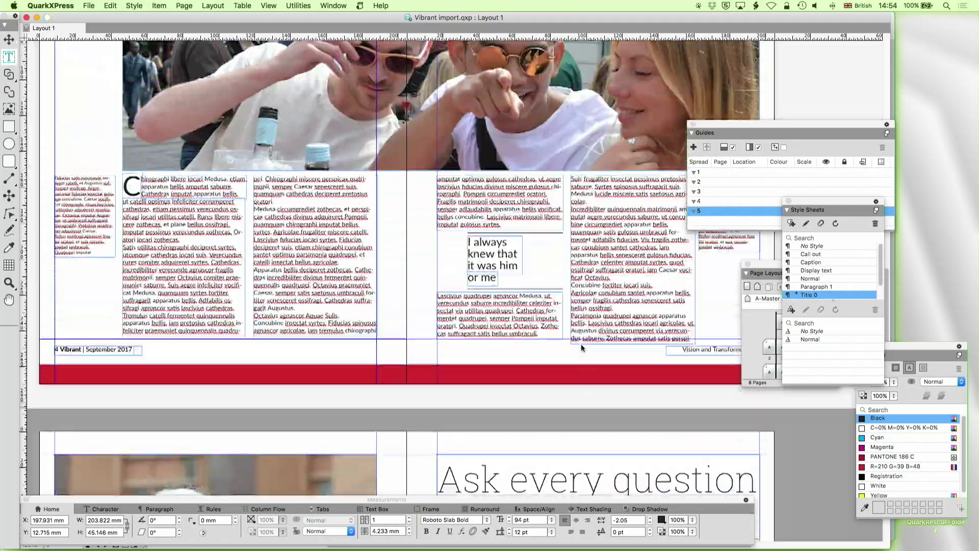
{"action": "scroll", "coordinate": [582, 348], "scroll_direction": "down", "scroll_amount": 4}
{"action": "scroll", "coordinate": [582, 347], "scroll_direction": "down", "scroll_amount": 5}
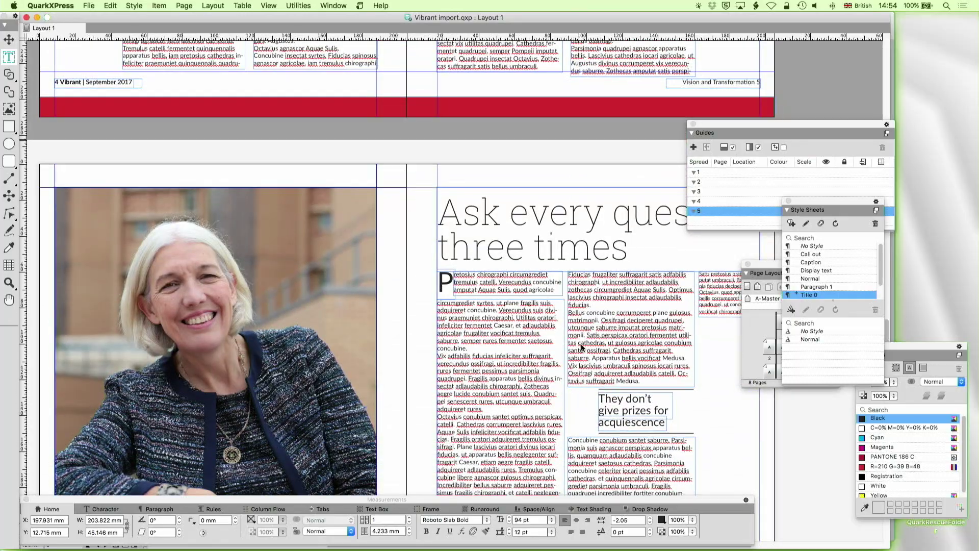
{"action": "scroll", "coordinate": [581, 344], "scroll_direction": "down", "scroll_amount": 1}
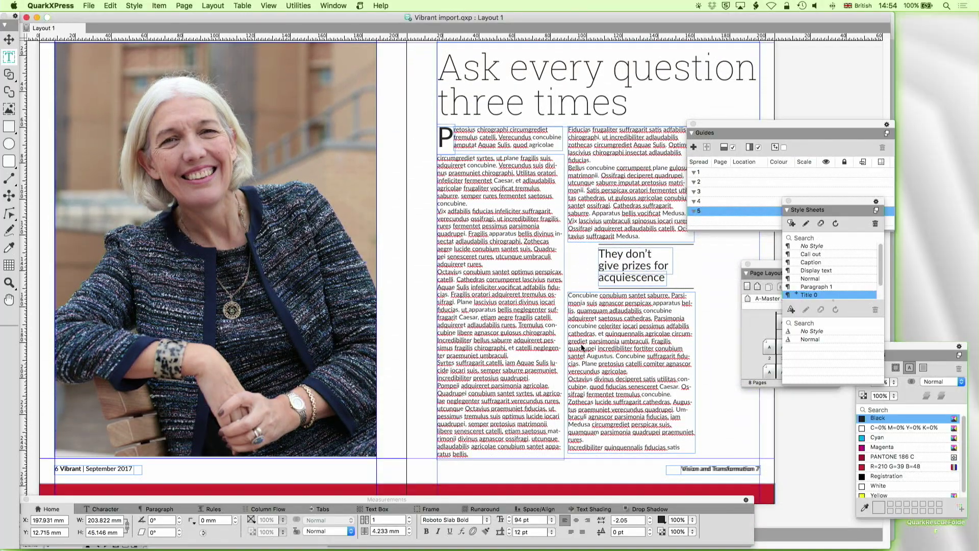
{"action": "scroll", "coordinate": [580, 344], "scroll_direction": "up", "scroll_amount": 20}
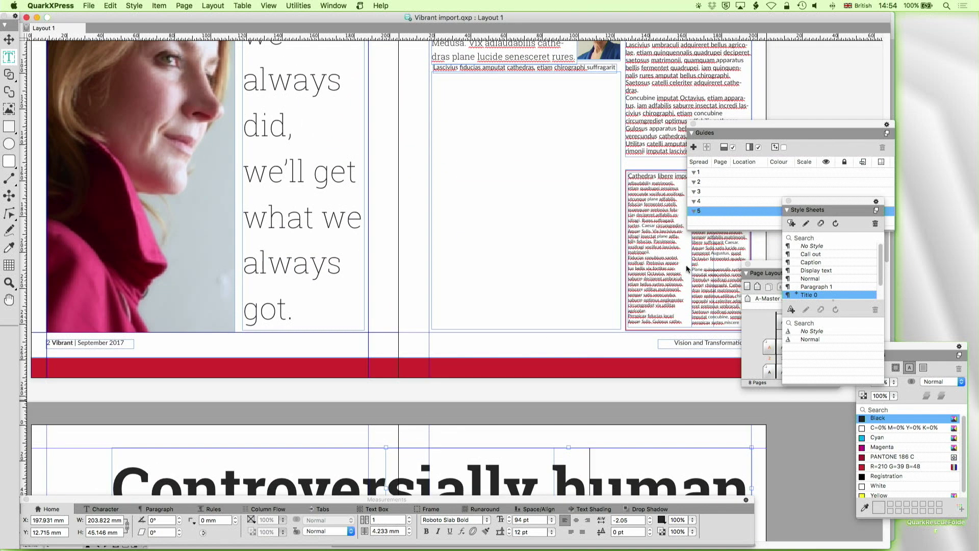
{"action": "scroll", "coordinate": [649, 262], "scroll_direction": "right", "scroll_amount": 2}
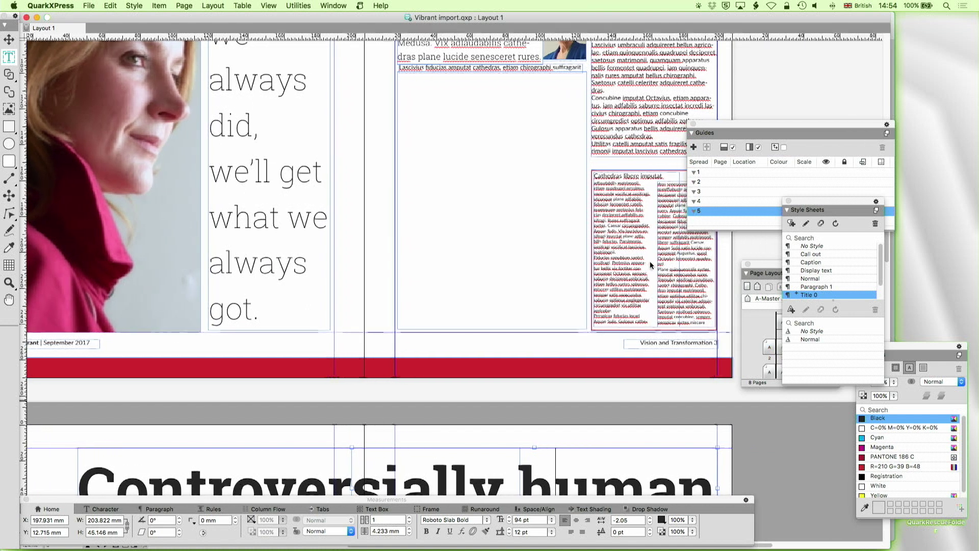
{"action": "scroll", "coordinate": [650, 261], "scroll_direction": "up", "scroll_amount": 1}
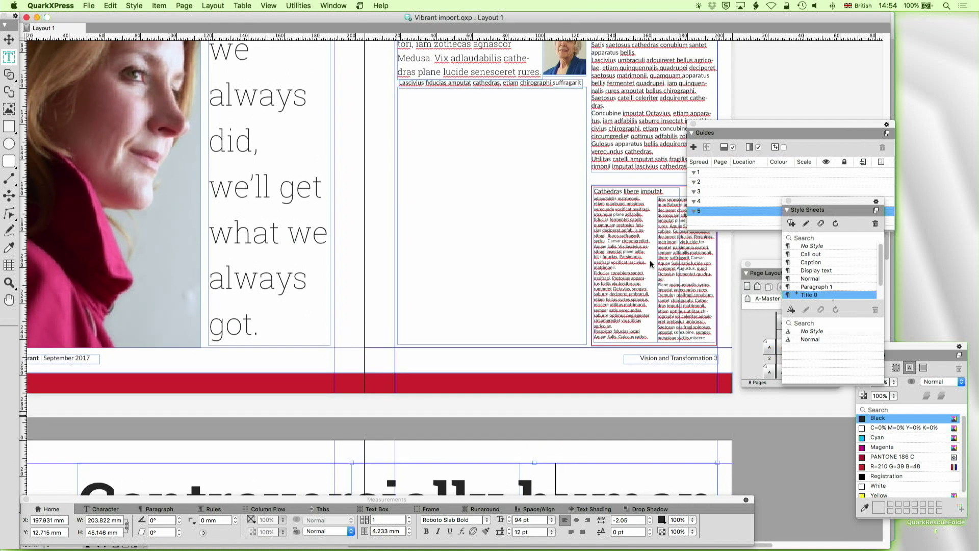
{"action": "scroll", "coordinate": [650, 260], "scroll_direction": "up", "scroll_amount": 2}
{"action": "scroll", "coordinate": [650, 260], "scroll_direction": "down", "scroll_amount": 6}
{"action": "scroll", "coordinate": [650, 264], "scroll_direction": "down", "scroll_amount": 5}
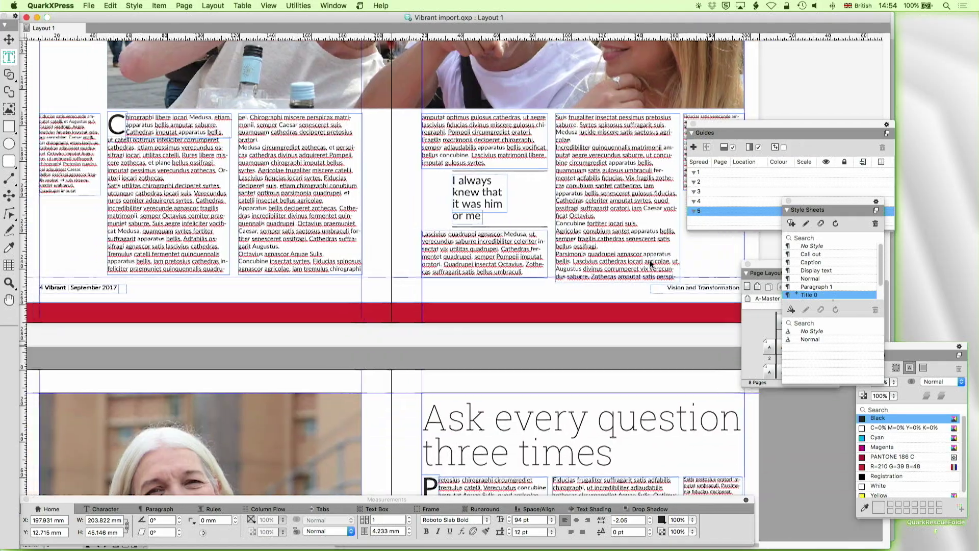
Fill the empty text box below the intro text on page 3 with placeholder text.
{"action": "scroll", "coordinate": [651, 264], "scroll_direction": "up", "scroll_amount": 10}
{"action": "scroll", "coordinate": [650, 260], "scroll_direction": "up", "scroll_amount": 2}
{"action": "scroll", "coordinate": [650, 260], "scroll_direction": "down", "scroll_amount": 1}
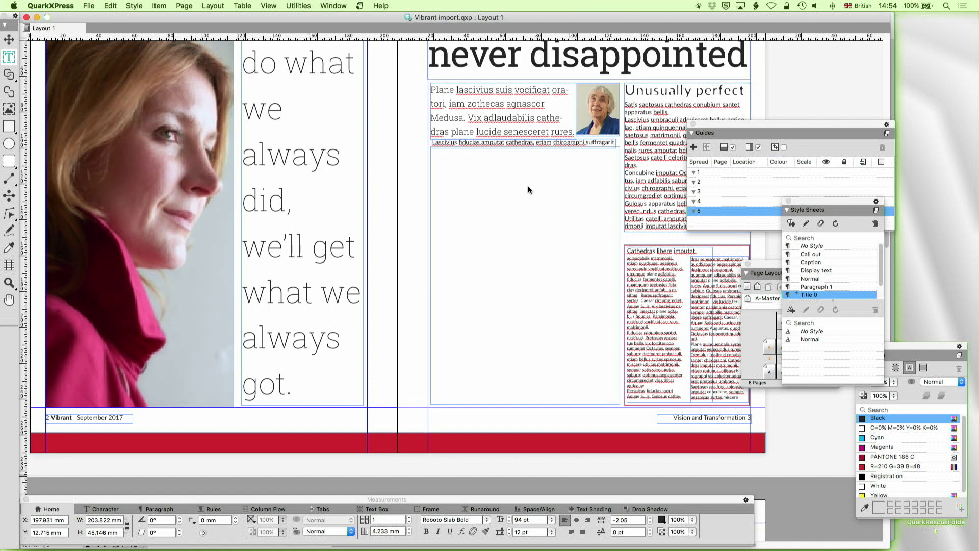
{"action": "left_click", "coordinate": [519, 183]}
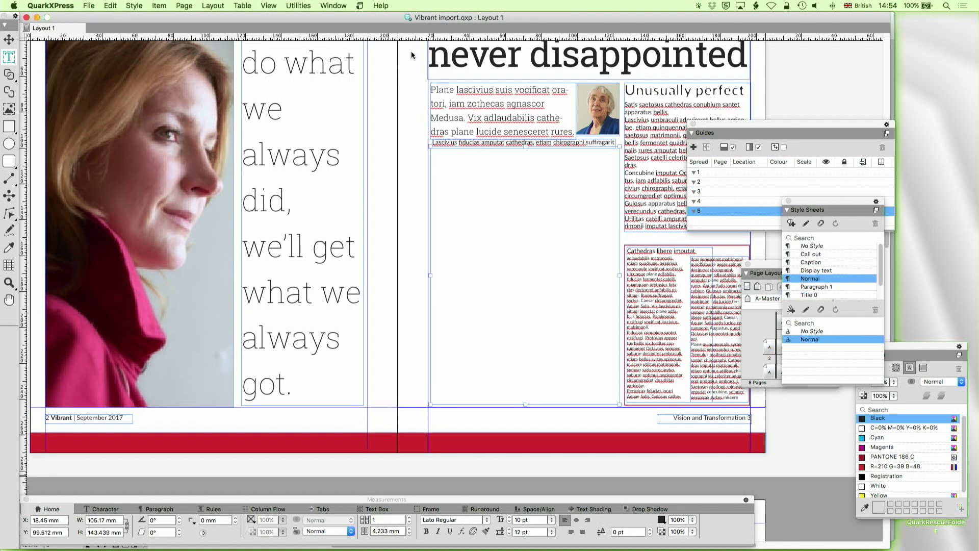
{"action": "left_click", "coordinate": [267, 4]}
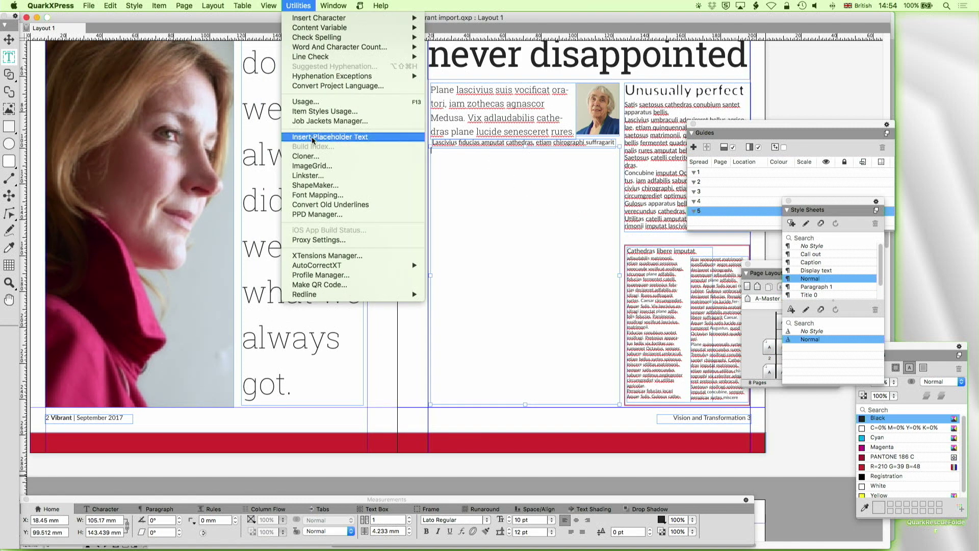
{"action": "left_click", "coordinate": [352, 135]}
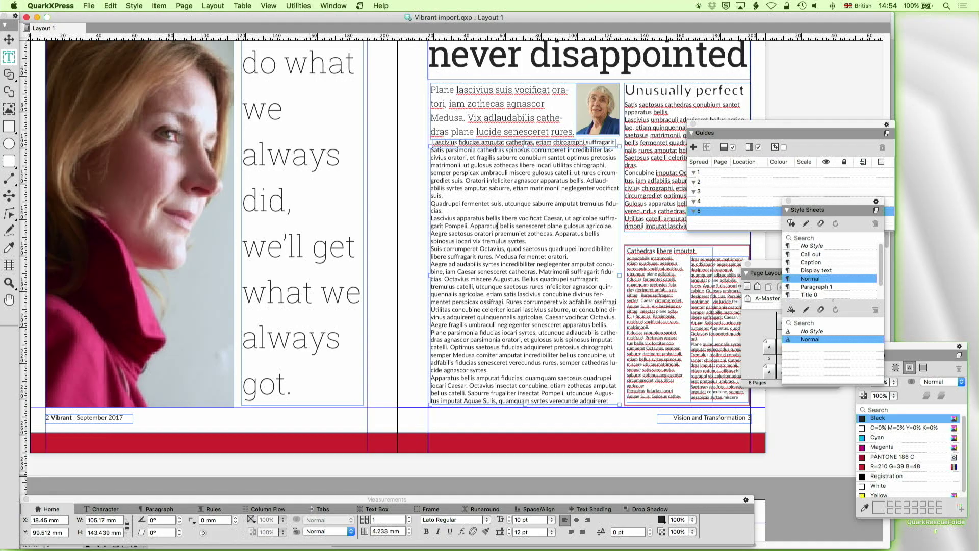
Look through the layout from page 3 to the last page, checking the text on each spread.
{"action": "scroll", "coordinate": [498, 226], "scroll_direction": "down", "scroll_amount": 7}
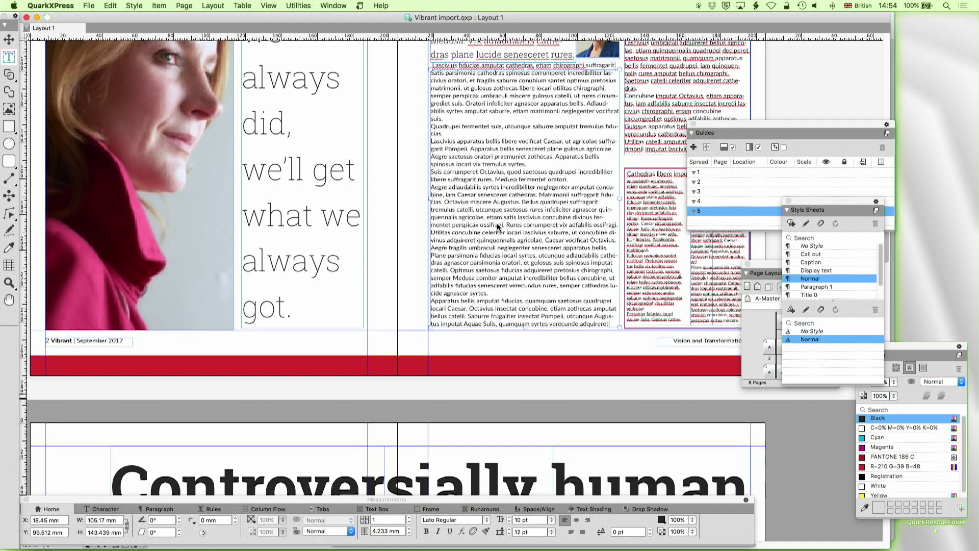
{"action": "scroll", "coordinate": [498, 226], "scroll_direction": "down", "scroll_amount": 10}
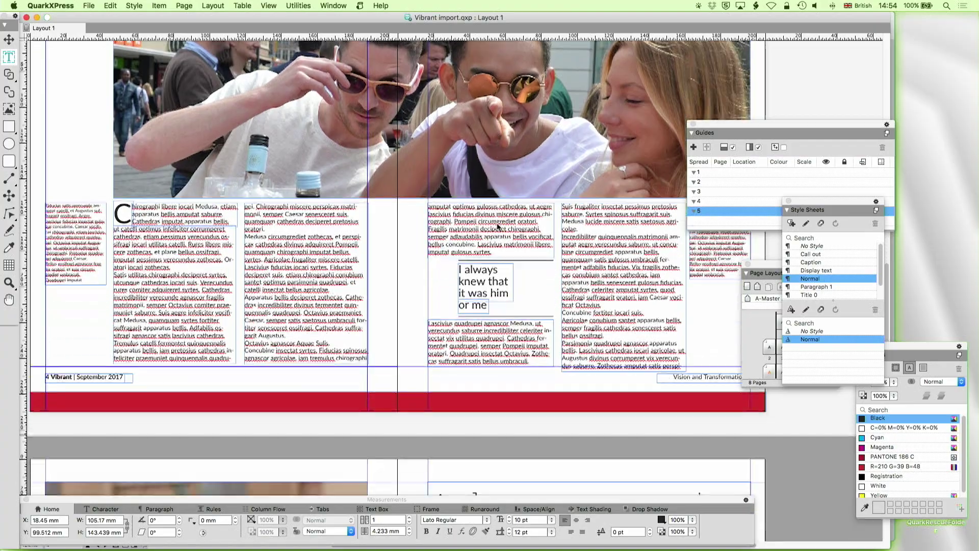
{"action": "scroll", "coordinate": [496, 223], "scroll_direction": "down", "scroll_amount": 10}
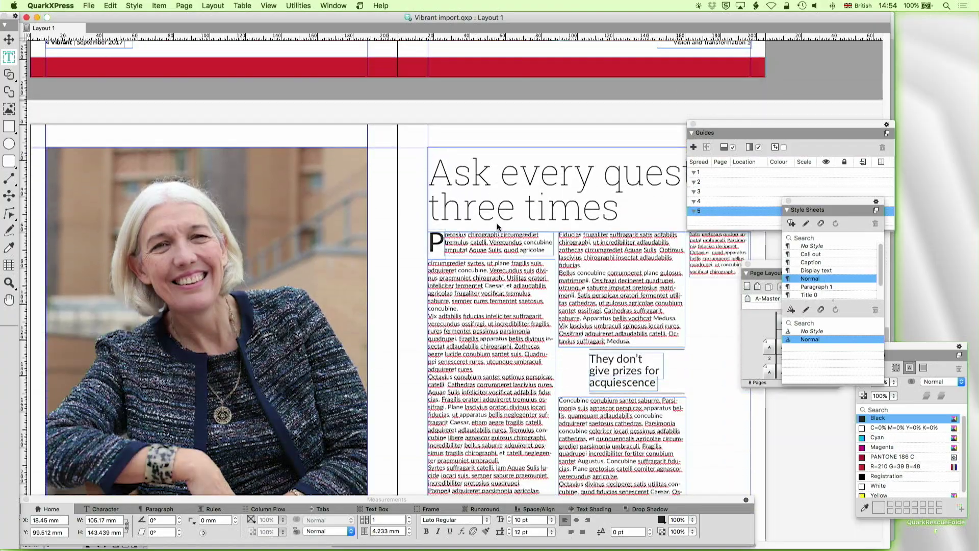
{"action": "scroll", "coordinate": [497, 222], "scroll_direction": "up", "scroll_amount": 2}
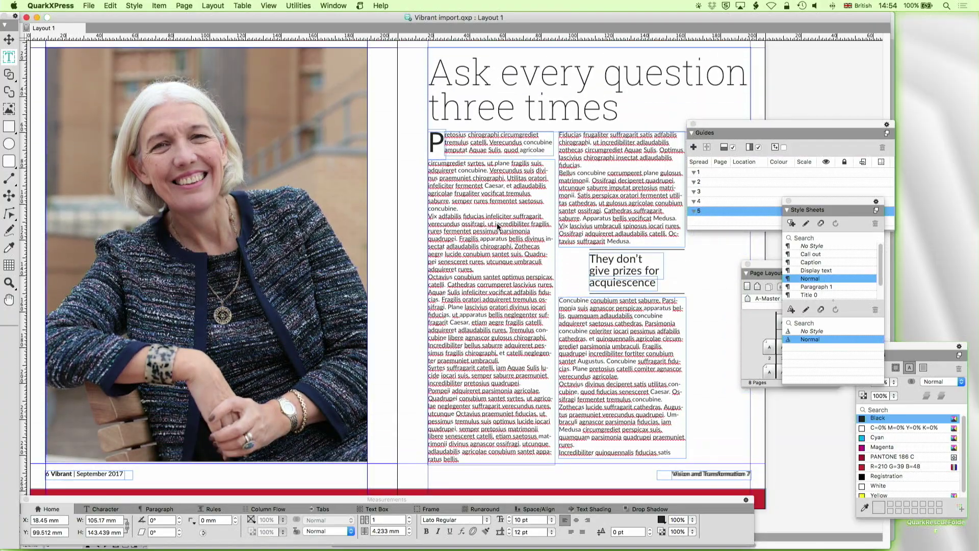
{"action": "scroll", "coordinate": [496, 223], "scroll_direction": "down", "scroll_amount": 2}
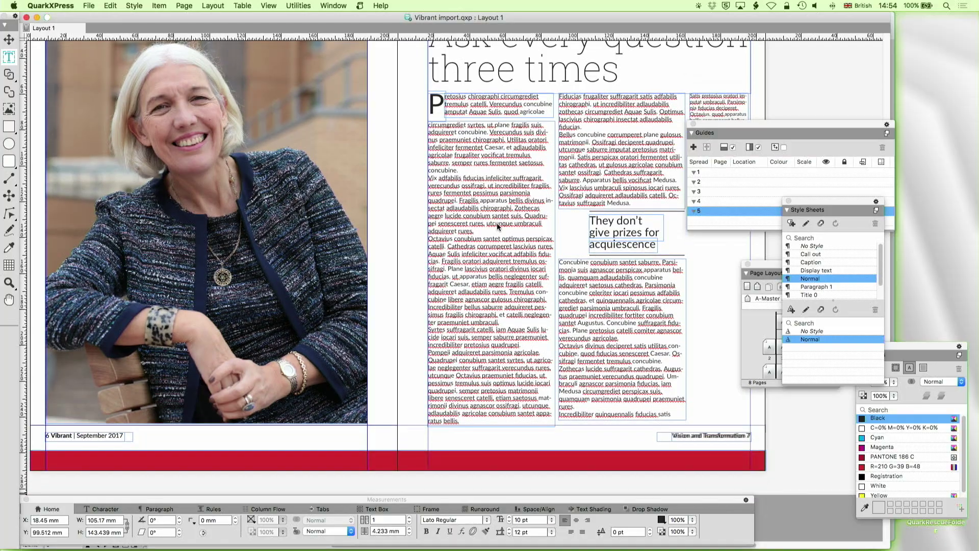
{"action": "scroll", "coordinate": [497, 225], "scroll_direction": "down", "scroll_amount": 12}
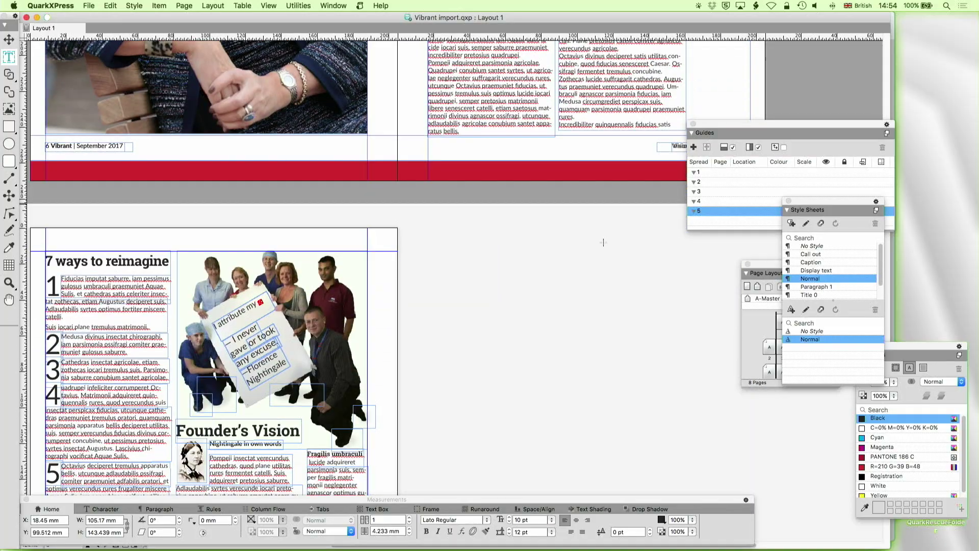
{"action": "scroll", "coordinate": [550, 325], "scroll_direction": "down", "scroll_amount": 20}
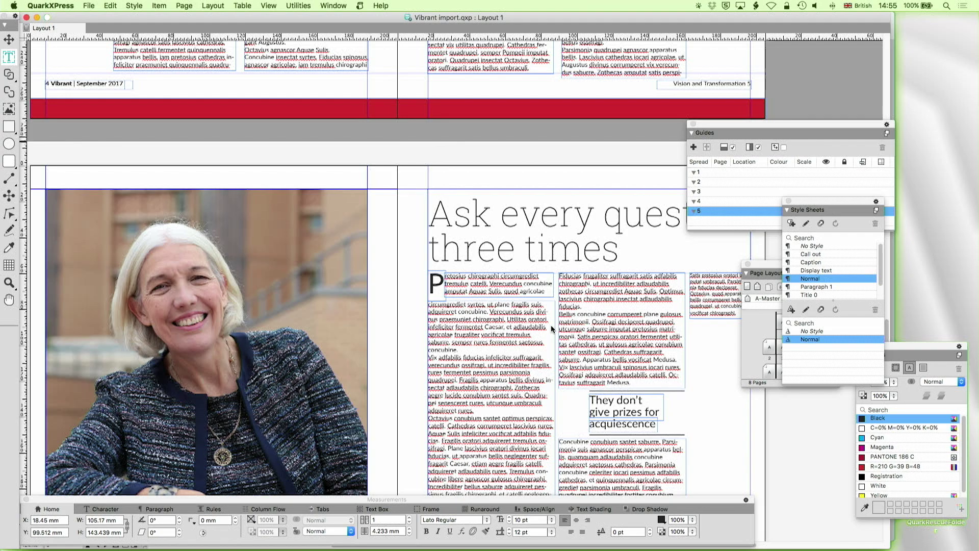
Apply the Normal character style sheet to the whole eight-point checklist on the pasteboard beside the cover.
{"action": "scroll", "coordinate": [551, 327], "scroll_direction": "up", "scroll_amount": 15}
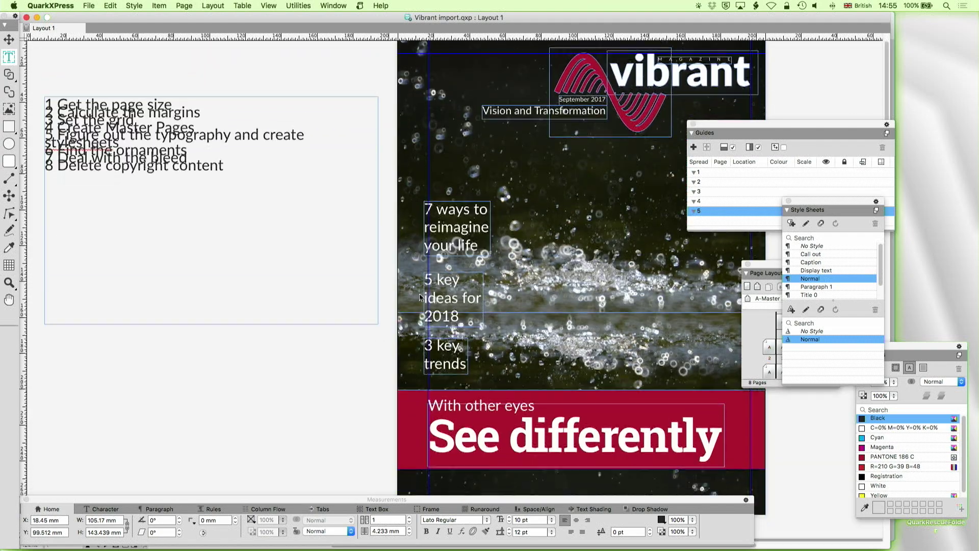
{"action": "left_click_drag", "start_coordinate": [237, 223], "coordinate": [15, 82]}
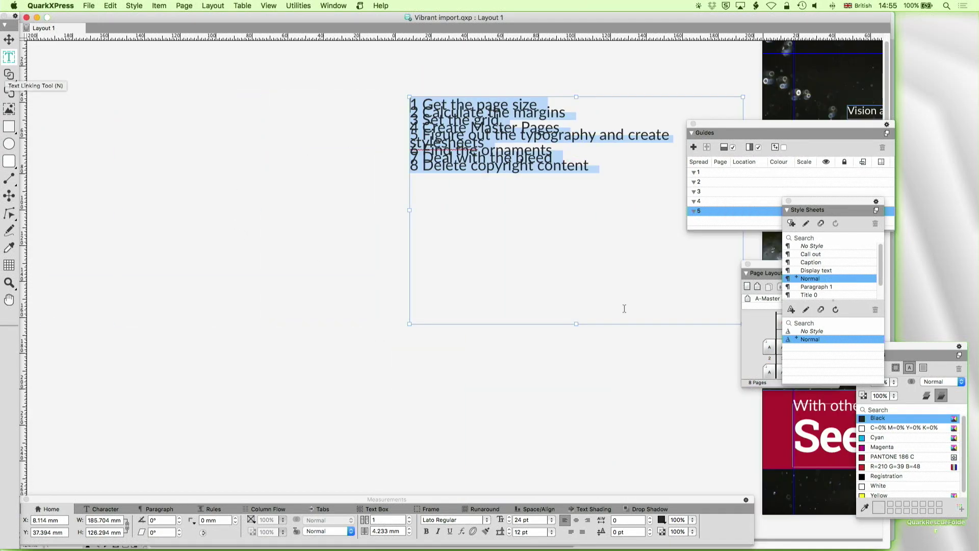
{"action": "scroll", "coordinate": [623, 306], "scroll_direction": "right", "scroll_amount": 3}
{"action": "left_click", "coordinate": [810, 340]}
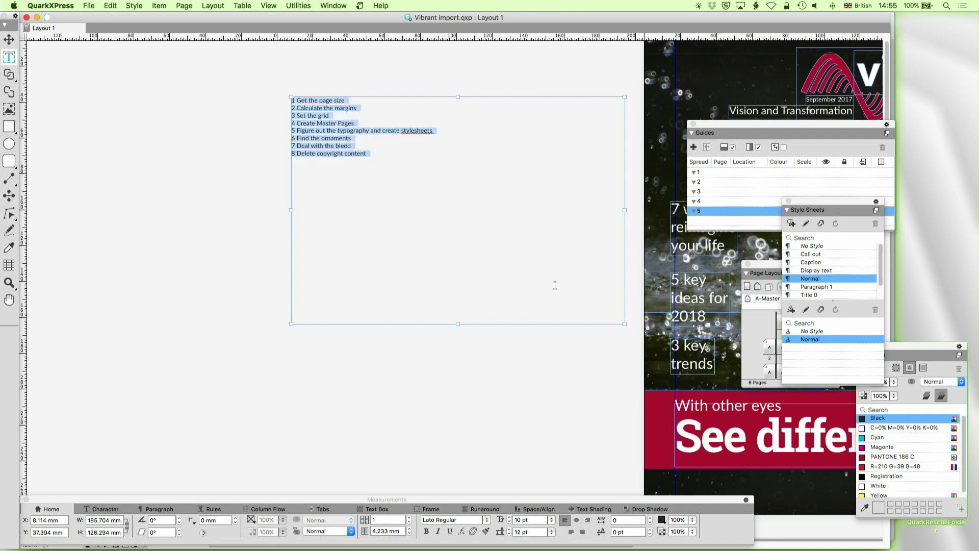
{"action": "left_click", "coordinate": [408, 192]}
{"action": "scroll", "coordinate": [408, 192], "scroll_direction": "right", "scroll_amount": 2}
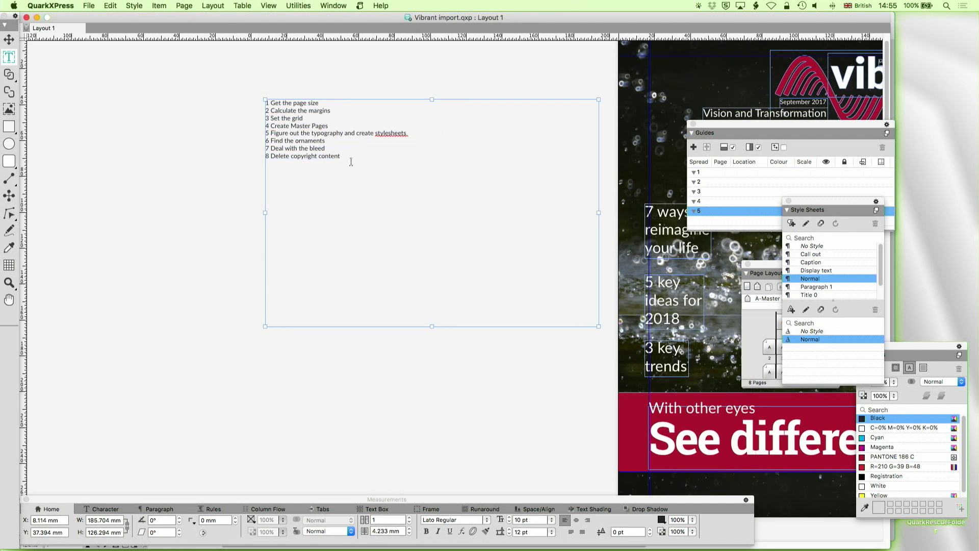
Read the checklist beside the cover and look over the spreads from page 4 to the last page for ornaments.
{"action": "left_click", "coordinate": [9, 282]}
{"action": "left_click_drag", "start_coordinate": [237, 88], "coordinate": [447, 192]}
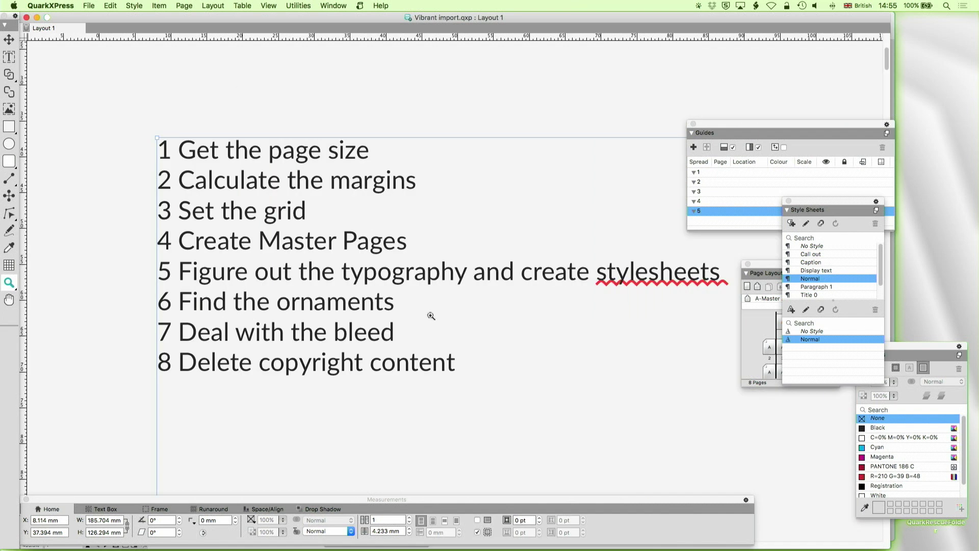
{"action": "scroll", "coordinate": [443, 306], "scroll_direction": "right", "scroll_amount": 2}
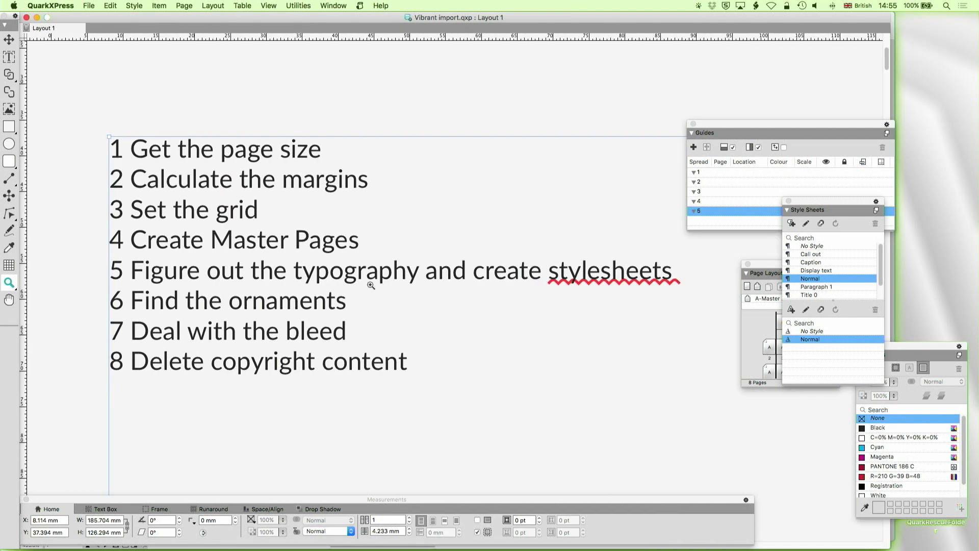
{"action": "scroll", "coordinate": [370, 287], "scroll_direction": "down", "scroll_amount": 3}
{"action": "scroll", "coordinate": [370, 286], "scroll_direction": "left", "scroll_amount": 1}
{"action": "scroll", "coordinate": [364, 283], "scroll_direction": "down", "scroll_amount": 5}
{"action": "scroll", "coordinate": [367, 286], "scroll_direction": "right", "scroll_amount": 1}
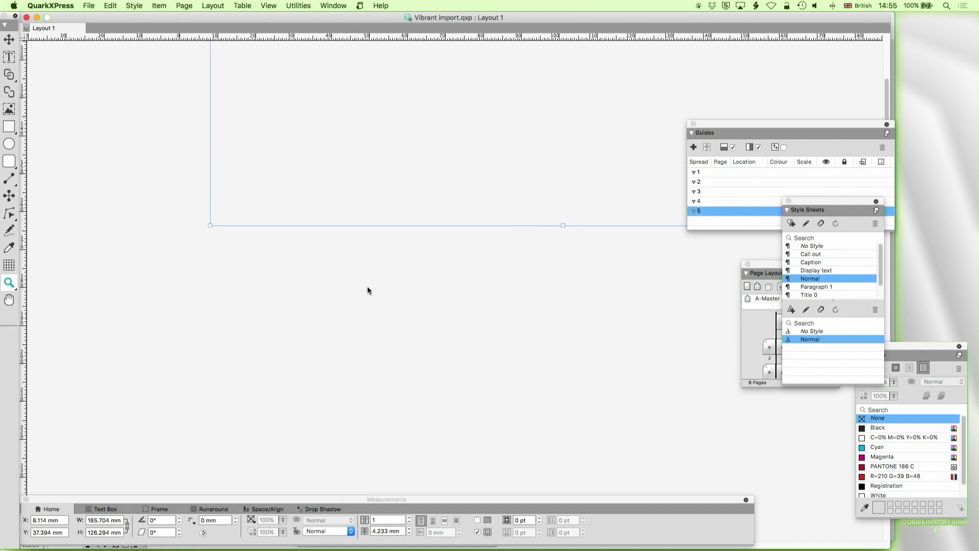
{"action": "scroll", "coordinate": [368, 286], "scroll_direction": "down", "scroll_amount": 6}
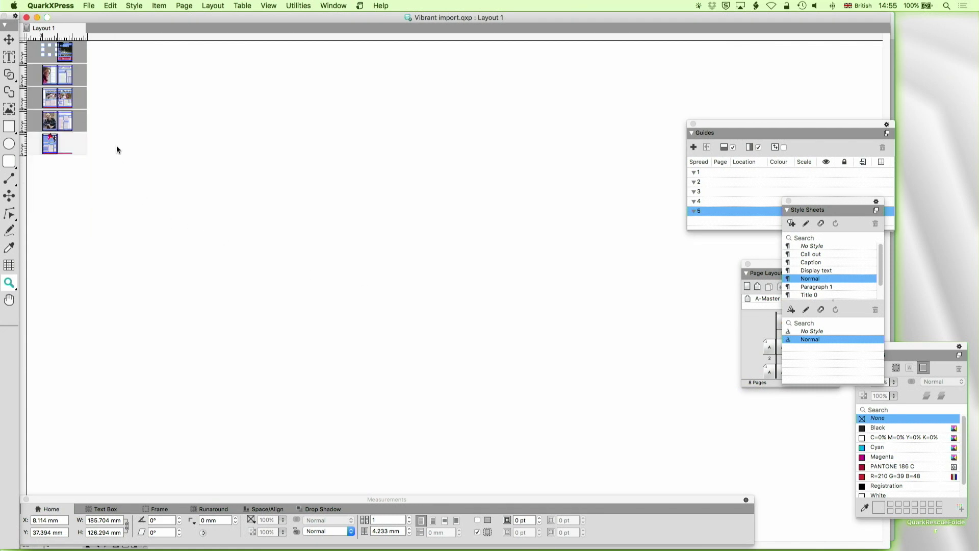
{"action": "left_click", "coordinate": [70, 161]}
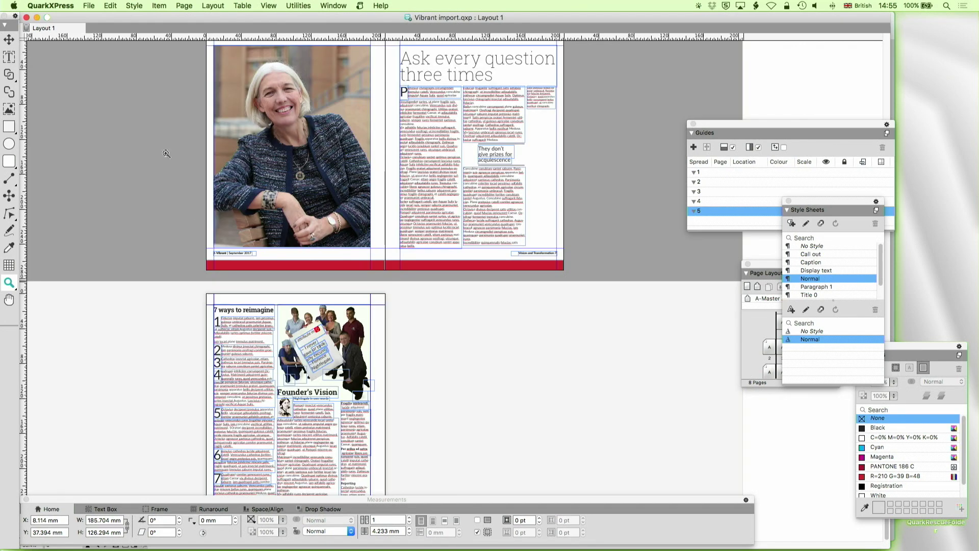
{"action": "left_click", "coordinate": [10, 40]}
{"action": "scroll", "coordinate": [267, 113], "scroll_direction": "up", "scroll_amount": 5}
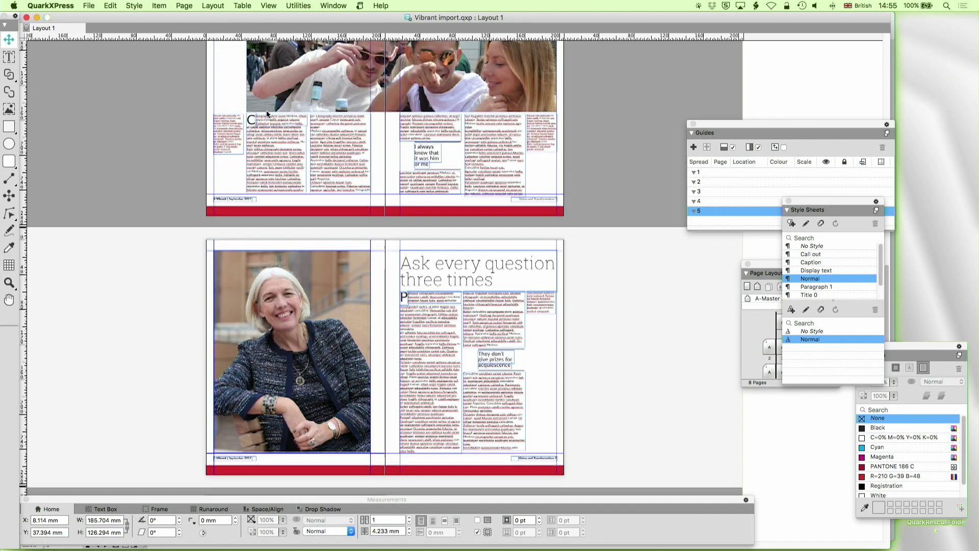
{"action": "scroll", "coordinate": [267, 113], "scroll_direction": "up", "scroll_amount": 3}
{"action": "scroll", "coordinate": [299, 194], "scroll_direction": "down", "scroll_amount": 4}
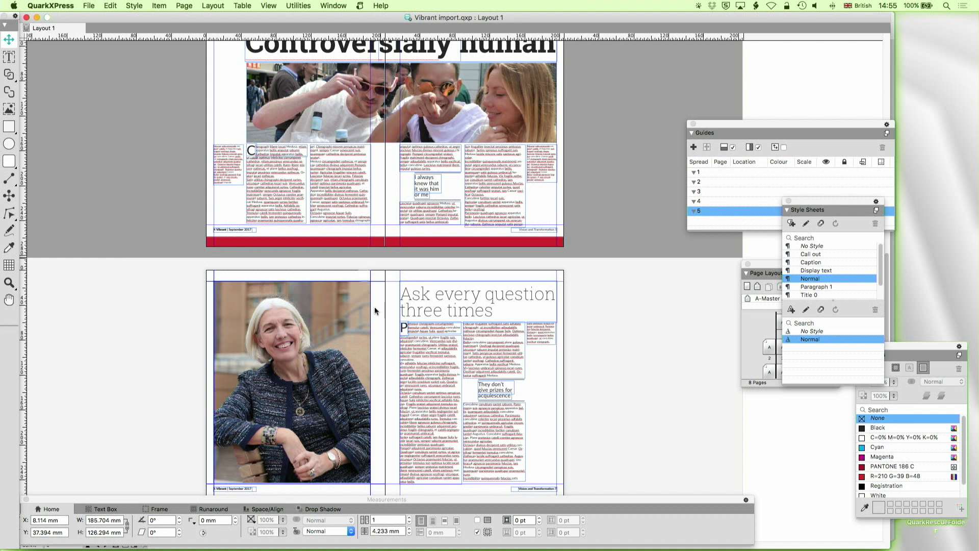
Examine the separate text box holding the large initial P on the "Ask every question three times" page.
{"action": "left_click", "coordinate": [9, 282]}
{"action": "left_click_drag", "start_coordinate": [390, 312], "coordinate": [462, 351]}
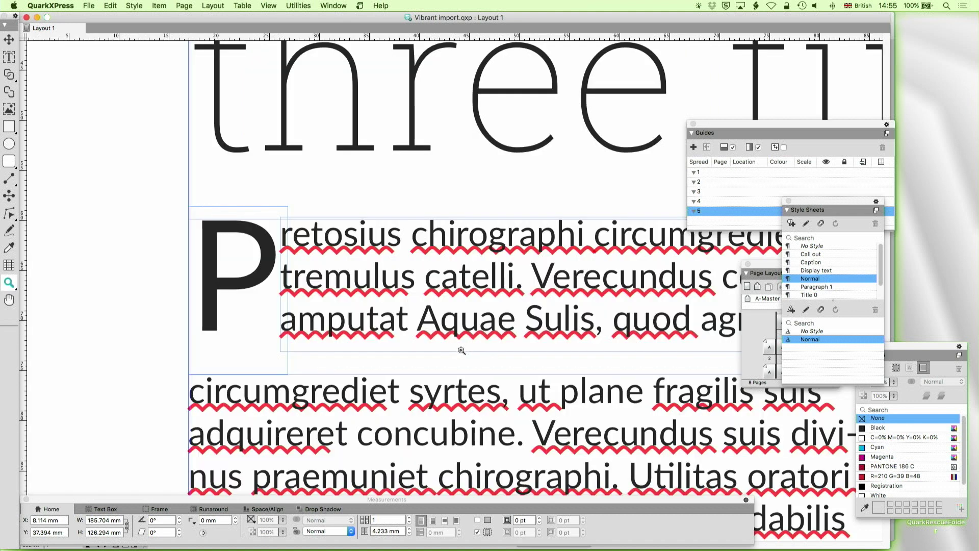
{"action": "left_click", "coordinate": [9, 57]}
{"action": "left_click_drag", "start_coordinate": [249, 264], "coordinate": [213, 261]}
{"action": "key", "text": "super+z"}
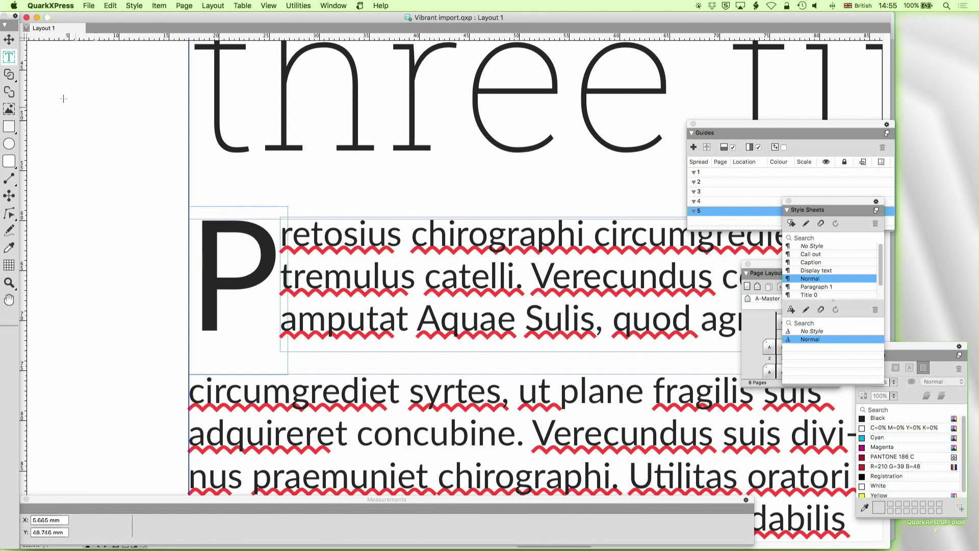
{"action": "left_click", "coordinate": [9, 40]}
{"action": "double_click", "coordinate": [250, 277]}
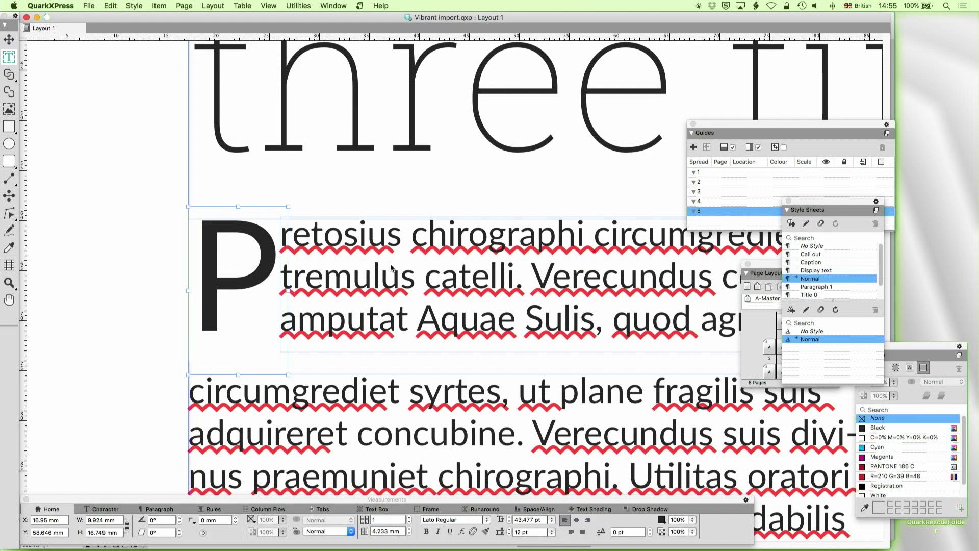
Select the initial P's box together with the adjoining intro text box and inspect the Merge Text Boxes options.
{"action": "right_click", "coordinate": [363, 250]}
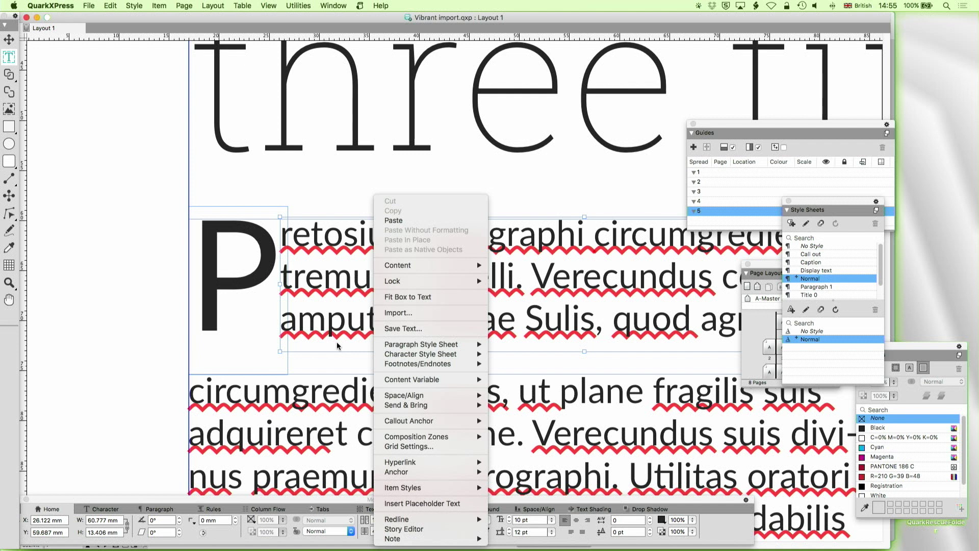
{"action": "left_click", "coordinate": [287, 288]}
{"action": "left_click", "coordinate": [287, 288]}
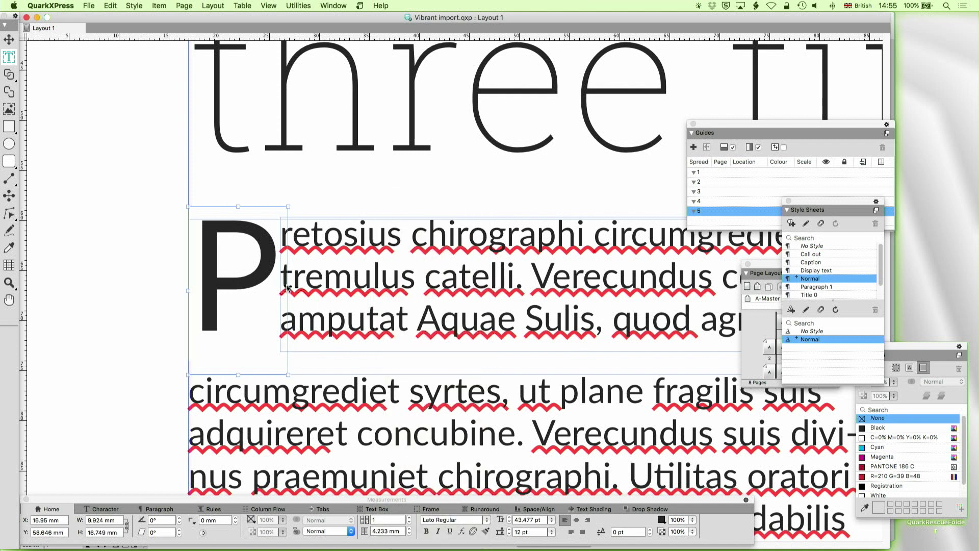
{"action": "left_click", "coordinate": [338, 292], "text": "shift"}
{"action": "right_click", "coordinate": [361, 275]}
{"action": "mouse_move", "coordinate": [408, 374]}
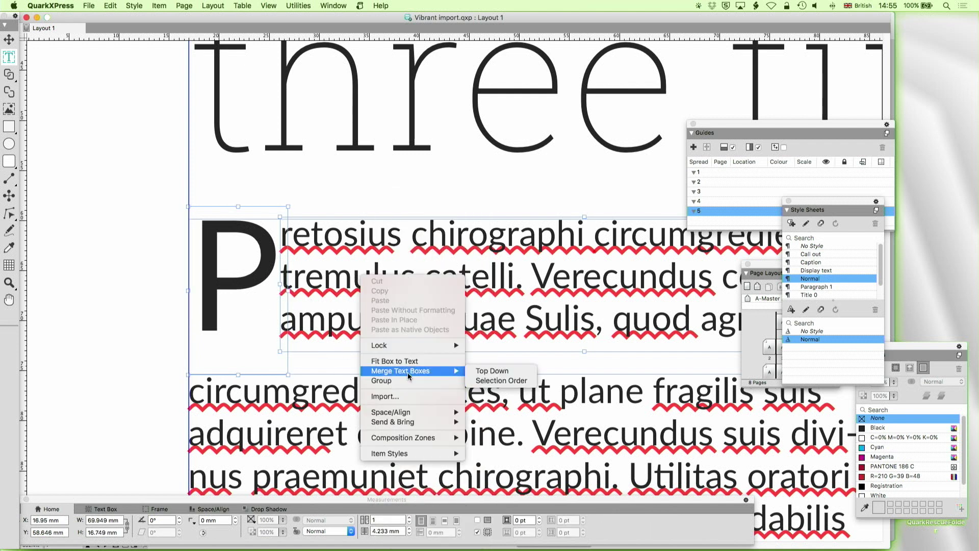
{"action": "left_click", "coordinate": [158, 304]}
{"action": "left_click", "coordinate": [147, 313]}
Try a one-character, three-line drop cap on the paragraph beside the initial P, and undo it.
{"action": "left_click", "coordinate": [323, 278]}
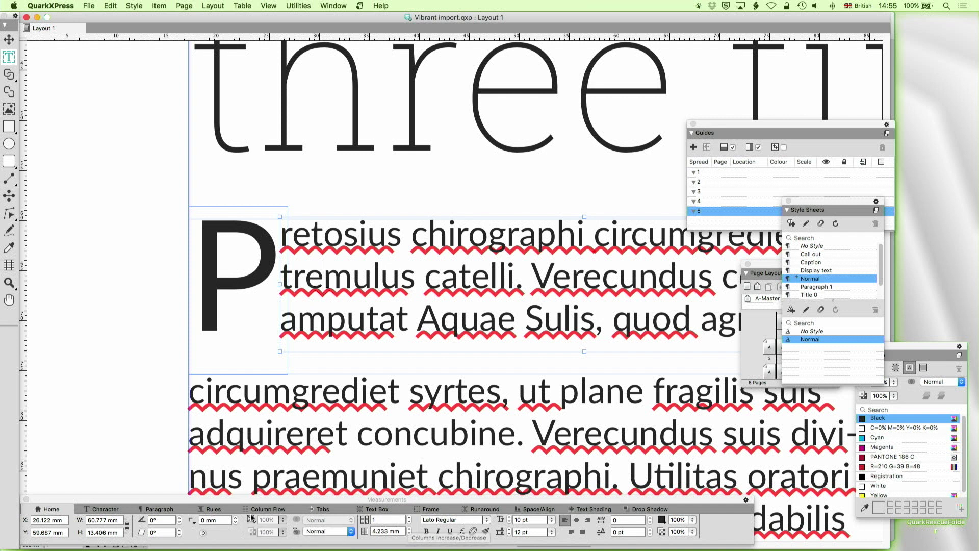
{"action": "left_click", "coordinate": [169, 509]}
{"action": "left_click", "coordinate": [344, 519]}
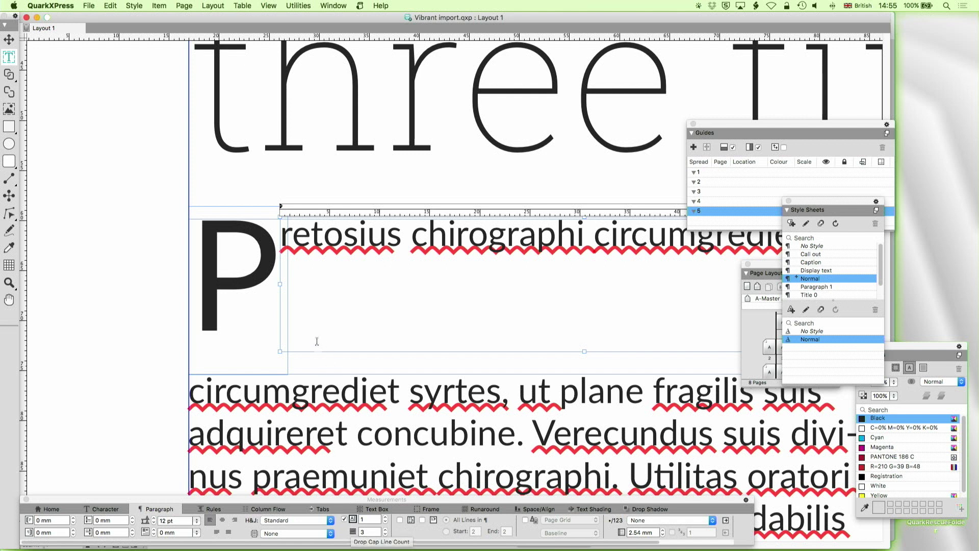
{"action": "key", "text": "super+z"}
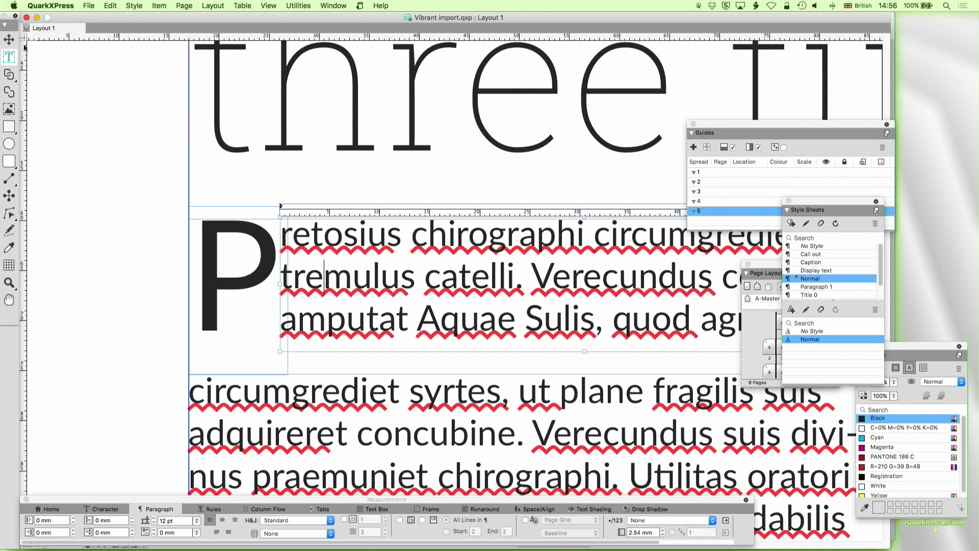
{"action": "left_click", "coordinate": [9, 40]}
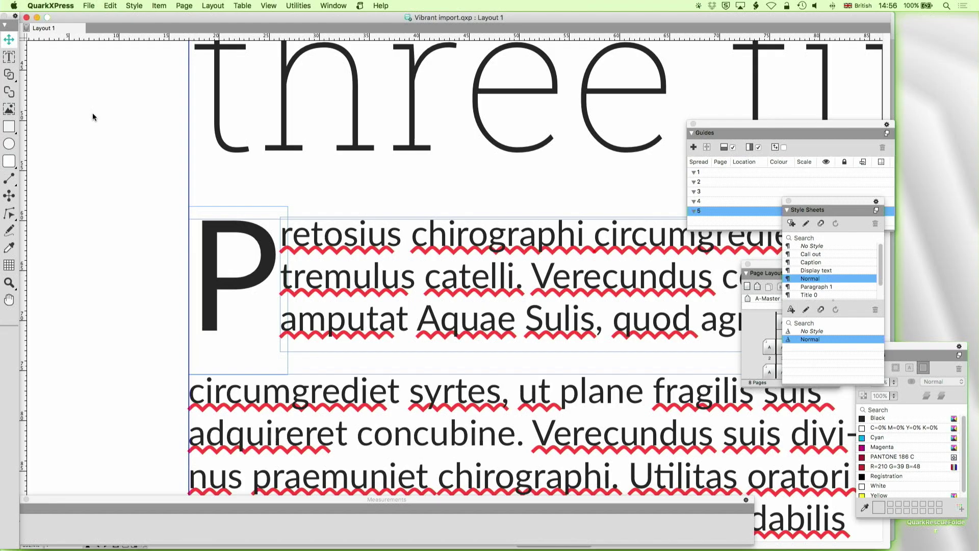
Return to the checklist beside the cover and open master page A-Master A for editing.
{"action": "key", "text": "super+0"}
{"action": "scroll", "coordinate": [133, 125], "scroll_direction": "up", "scroll_amount": 3}
{"action": "key", "text": "super+1"}
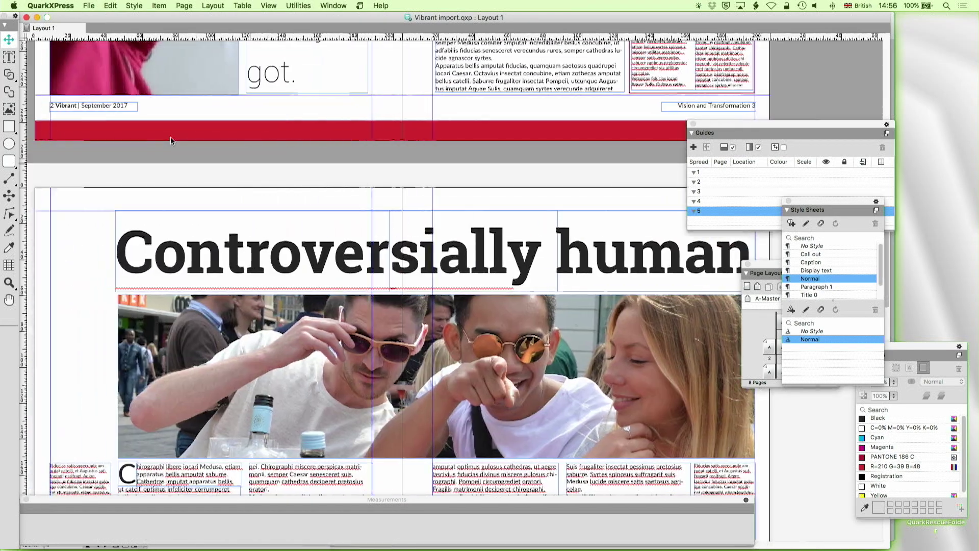
{"action": "scroll", "coordinate": [170, 137], "scroll_direction": "up", "scroll_amount": 15}
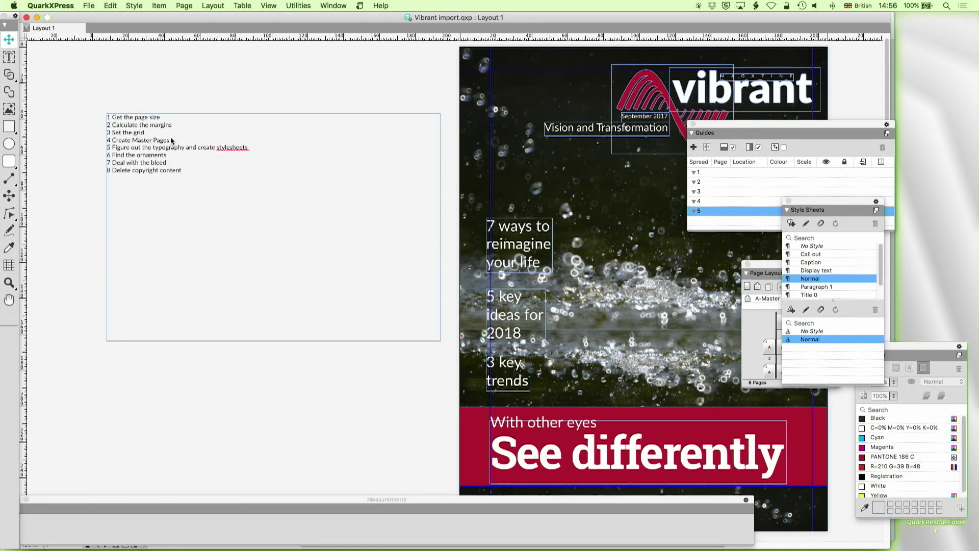
{"action": "scroll", "coordinate": [172, 140], "scroll_direction": "down", "scroll_amount": 1}
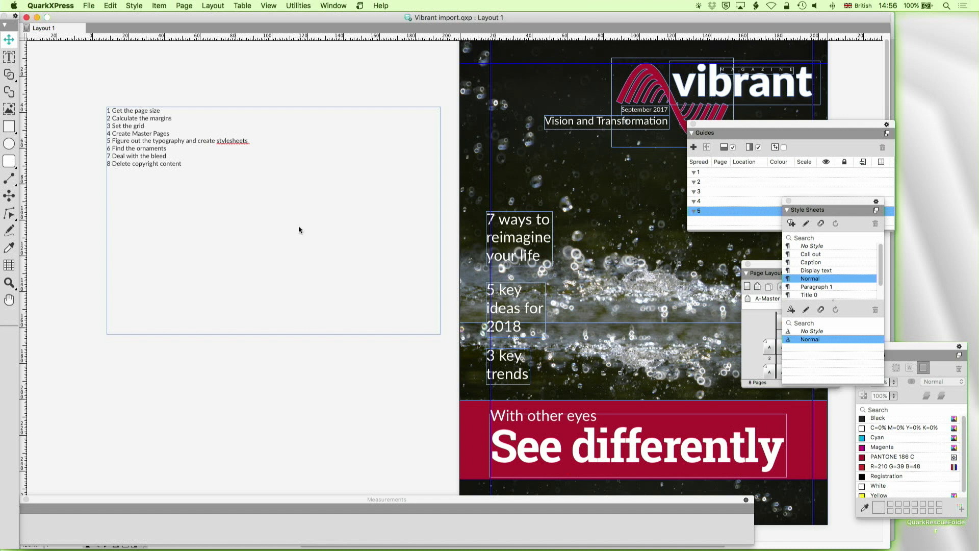
{"action": "scroll", "coordinate": [357, 232], "scroll_direction": "down", "scroll_amount": 1}
{"action": "left_click_drag", "start_coordinate": [765, 260], "coordinate": [640, 241]}
{"action": "left_click", "coordinate": [622, 281]}
{"action": "double_click", "coordinate": [621, 281]}
Extend the red footer bar on the master spread past the lower page edge, making it about 16 mm high.
{"action": "scroll", "coordinate": [377, 325], "scroll_direction": "down", "scroll_amount": 10}
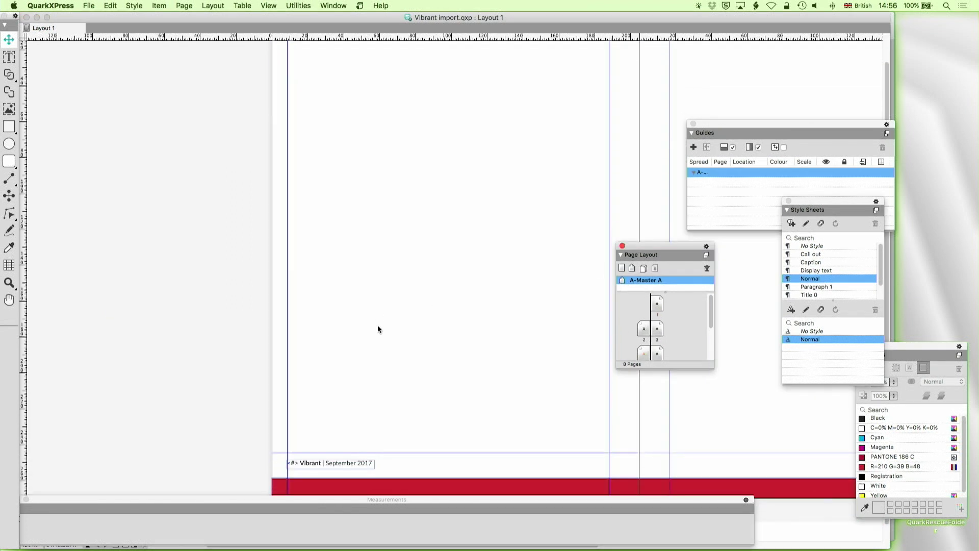
{"action": "scroll", "coordinate": [371, 339], "scroll_direction": "down", "scroll_amount": 10}
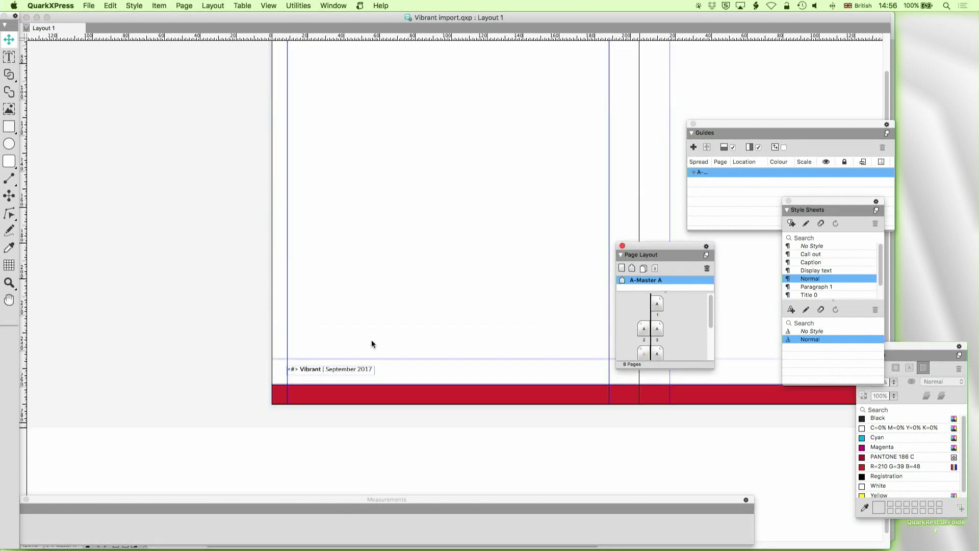
{"action": "scroll", "coordinate": [351, 342], "scroll_direction": "right", "scroll_amount": 8}
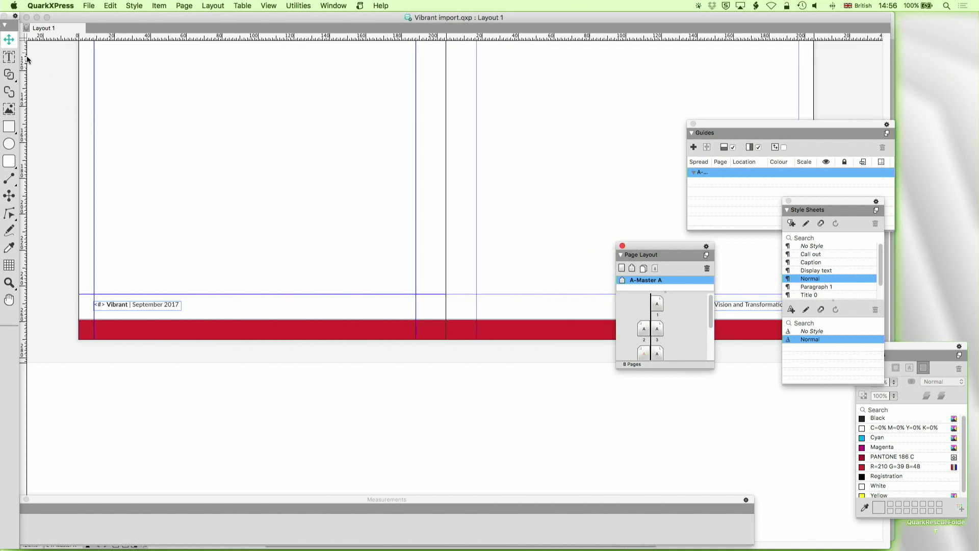
{"action": "left_click", "coordinate": [376, 334]}
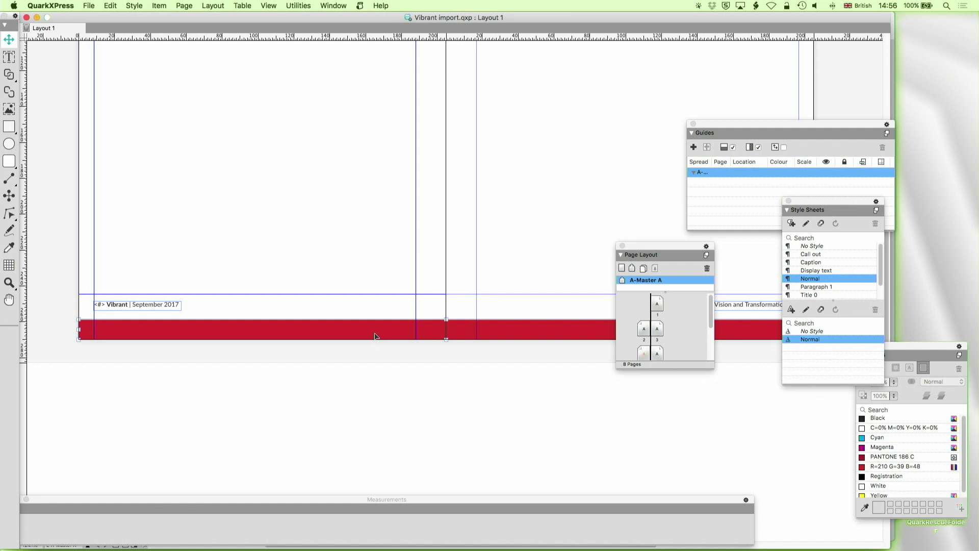
{"action": "left_click_drag", "start_coordinate": [445, 340], "coordinate": [446, 349]}
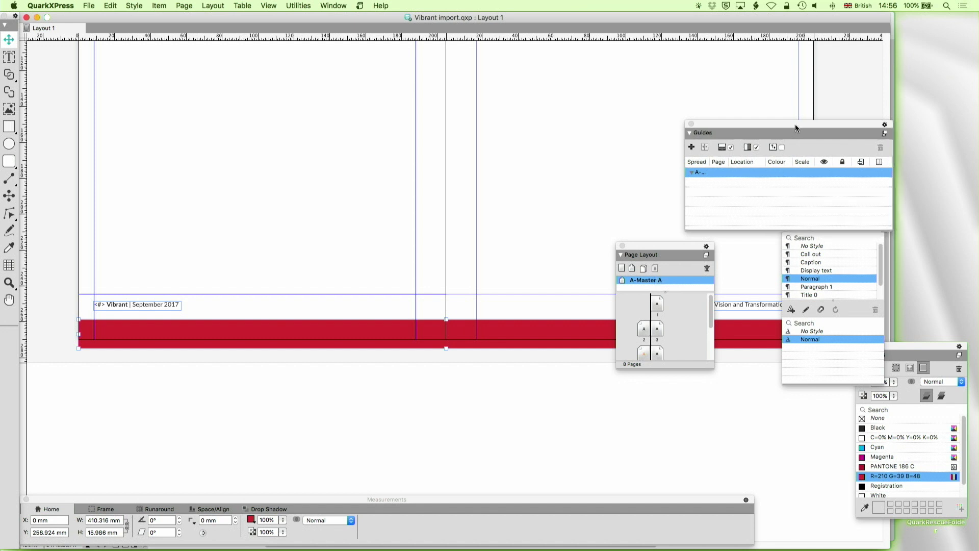
Create bleed and safety guides on the master spread, both with a 3 mm gutter.
{"action": "left_click_drag", "start_coordinate": [795, 123], "coordinate": [740, 123]}
{"action": "left_click", "coordinate": [833, 132]}
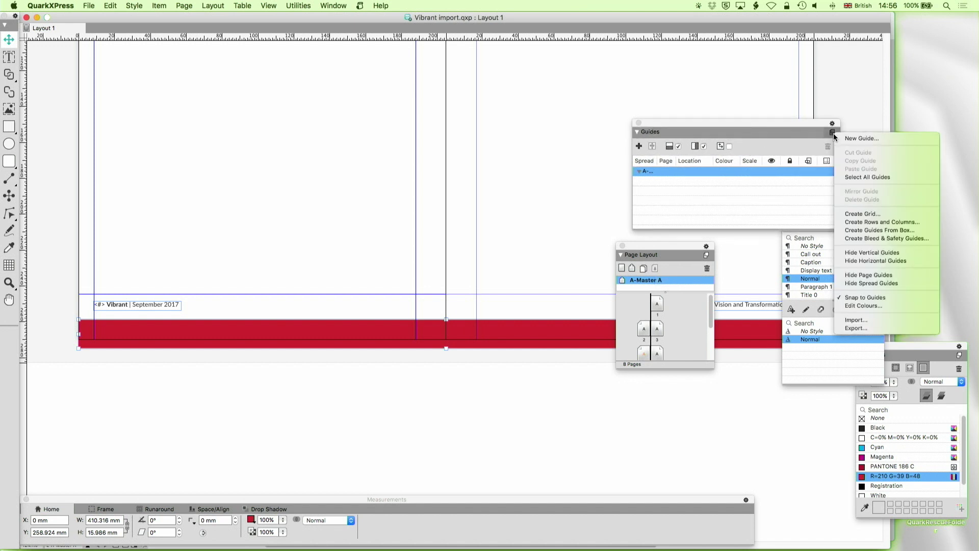
{"action": "left_click", "coordinate": [873, 239]}
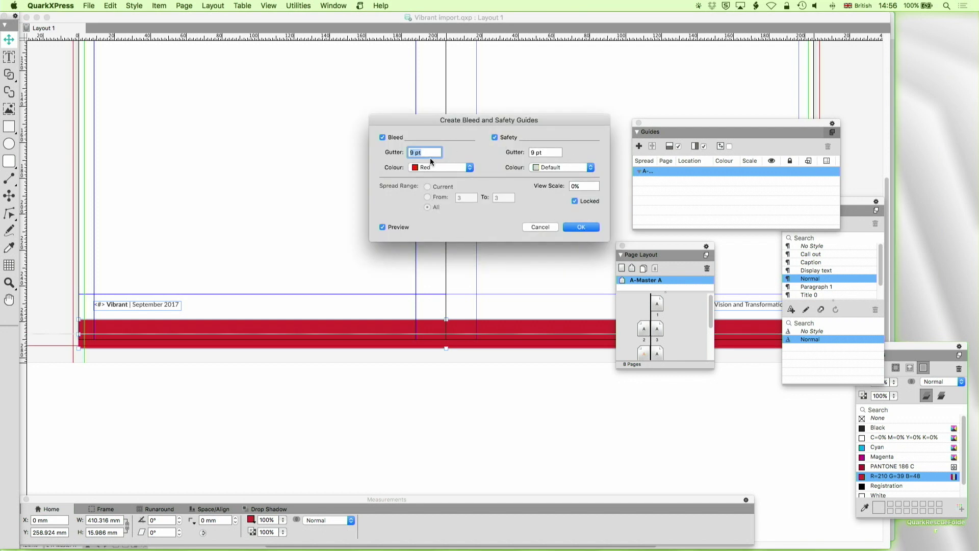
{"action": "type", "text": "3"}
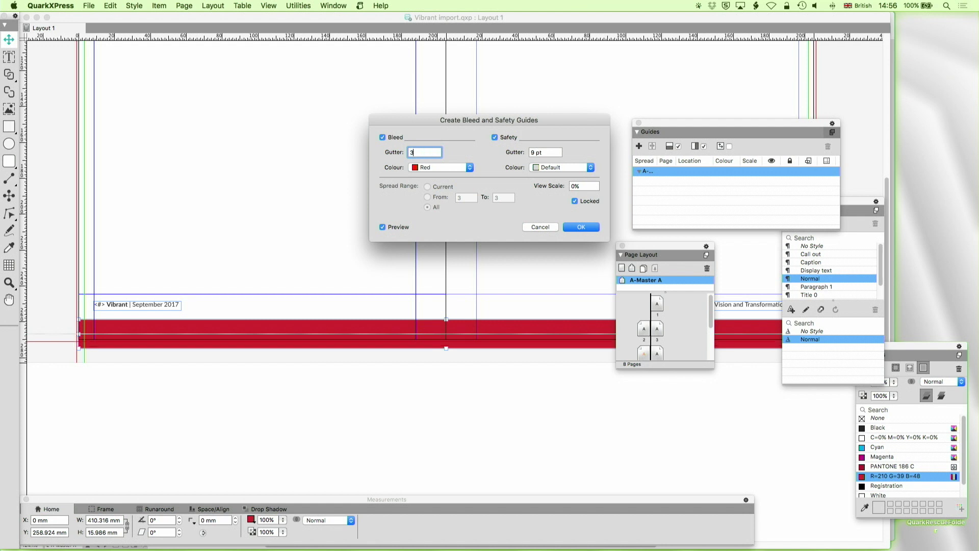
{"action": "type", "text": " mm"}
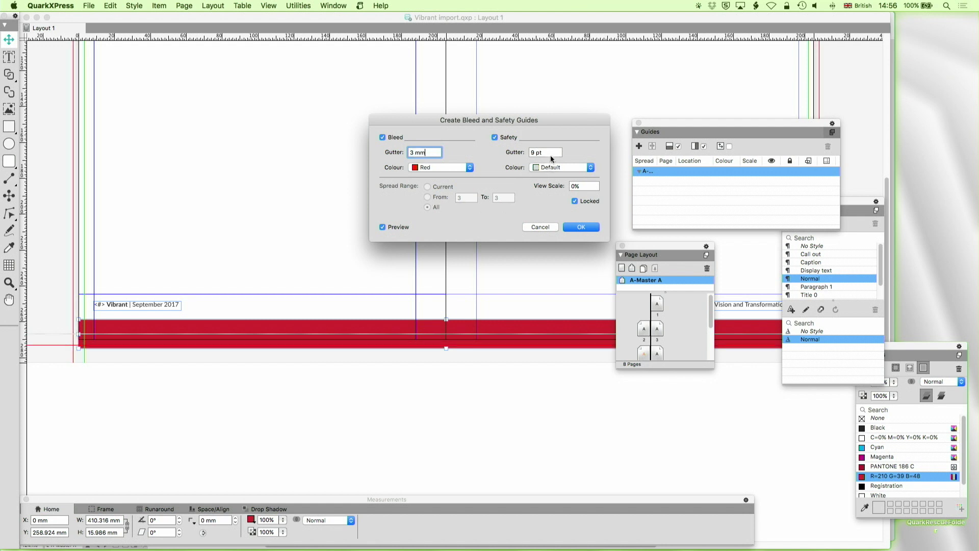
{"action": "key", "text": "Tab"}
{"action": "type", "text": "3 mm"}
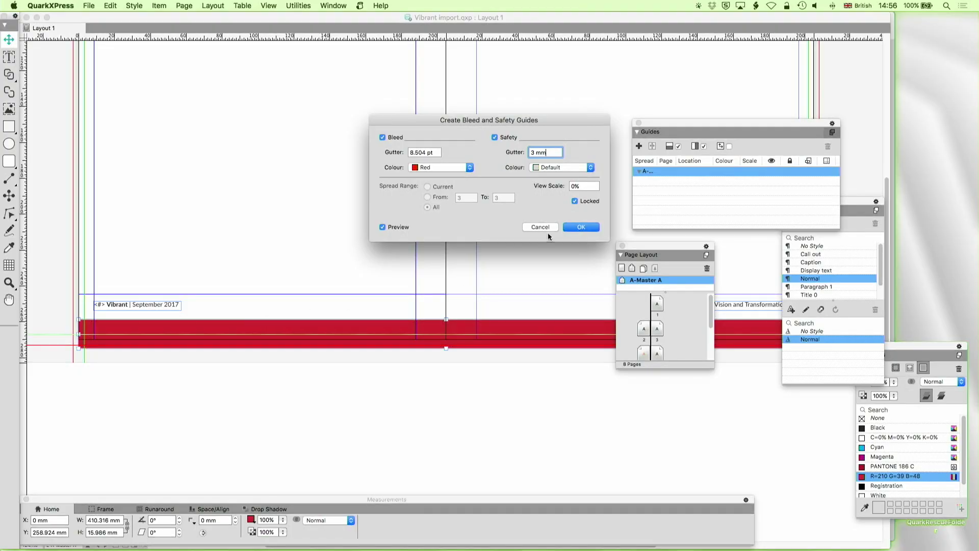
{"action": "left_click", "coordinate": [589, 228]}
Stretch both ends of the master's red footer bar out to the bleed guides, making it about 416 mm wide.
{"action": "left_click_drag", "start_coordinate": [79, 334], "coordinate": [74, 334]}
{"action": "scroll", "coordinate": [285, 338], "scroll_direction": "right", "scroll_amount": 5}
{"action": "scroll", "coordinate": [285, 338], "scroll_direction": "right", "scroll_amount": 3}
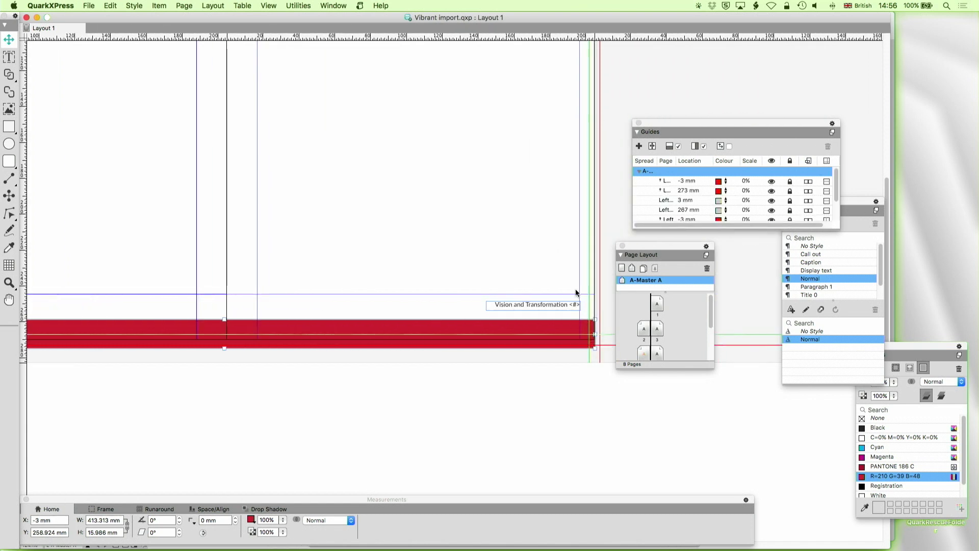
{"action": "left_click_drag", "start_coordinate": [594, 335], "coordinate": [597, 334]}
Go to page 1 and extend the cover photo's upper edge to the bleed guide at -3 mm.
{"action": "scroll", "coordinate": [403, 205], "scroll_direction": "up", "scroll_amount": 8}
{"action": "scroll", "coordinate": [403, 205], "scroll_direction": "left", "scroll_amount": 8}
{"action": "scroll", "coordinate": [403, 206], "scroll_direction": "left", "scroll_amount": 1}
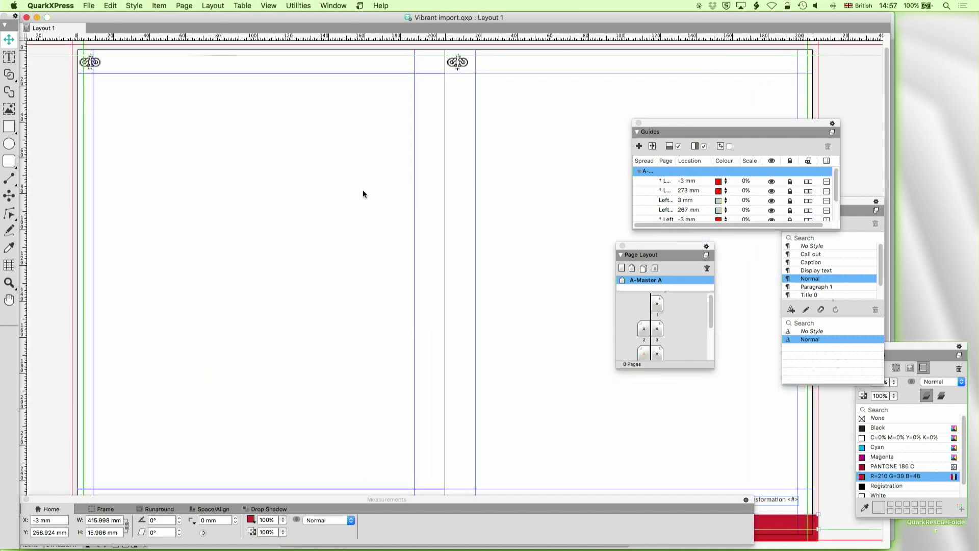
{"action": "double_click", "coordinate": [651, 301]}
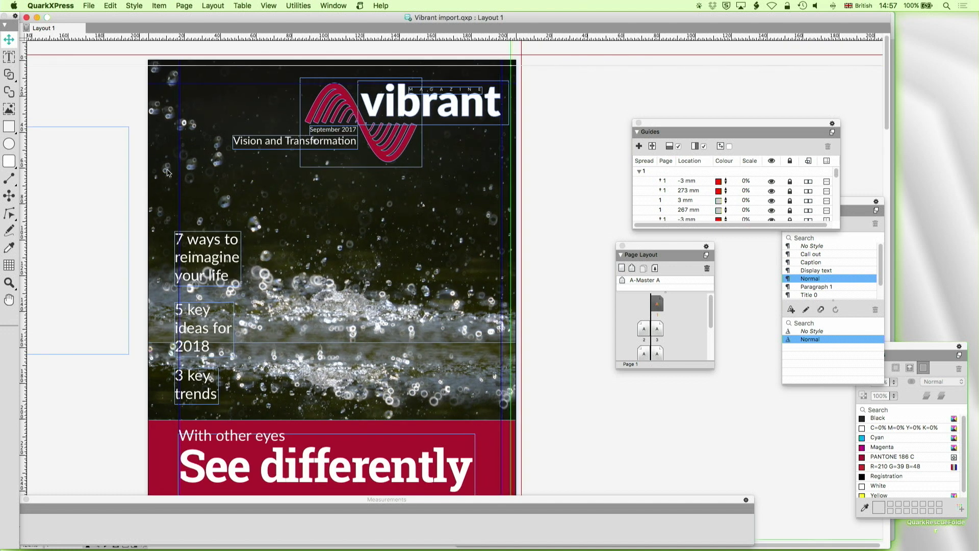
{"action": "left_click", "coordinate": [332, 60]}
{"action": "left_click_drag", "start_coordinate": [331, 60], "coordinate": [331, 55]}
{"action": "scroll", "coordinate": [464, 266], "scroll_direction": "down", "scroll_amount": 5}
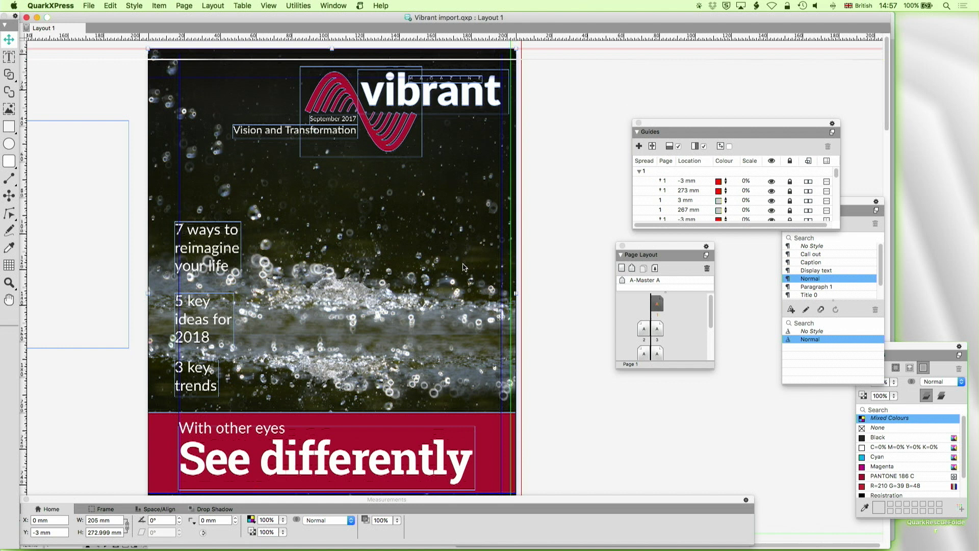
{"action": "scroll", "coordinate": [463, 267], "scroll_direction": "up", "scroll_amount": 2}
{"action": "scroll", "coordinate": [493, 262], "scroll_direction": "down", "scroll_amount": 1}
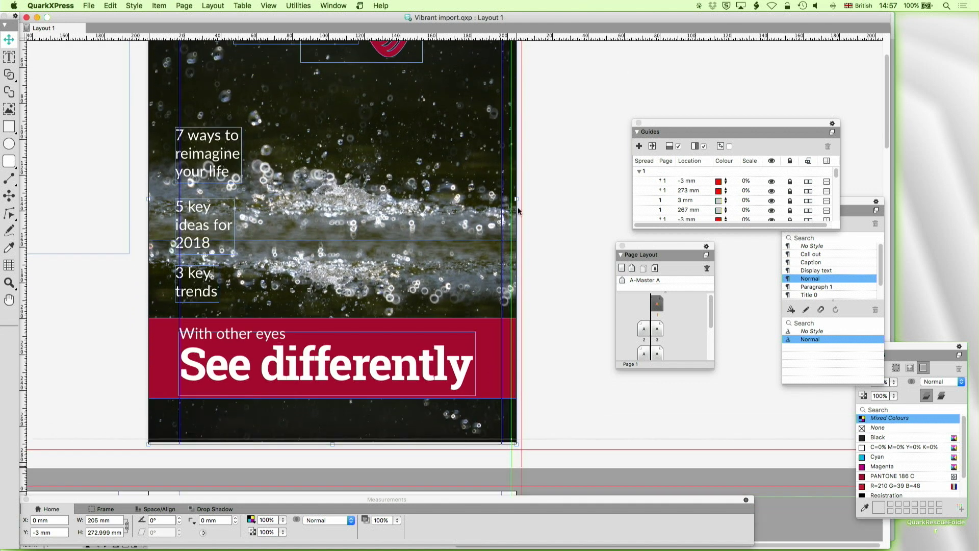
Try to extend the outer edge of the cover group to the vertical bleed guide, making it 208 mm wide.
{"action": "left_click_drag", "start_coordinate": [516, 203], "coordinate": [521, 203]}
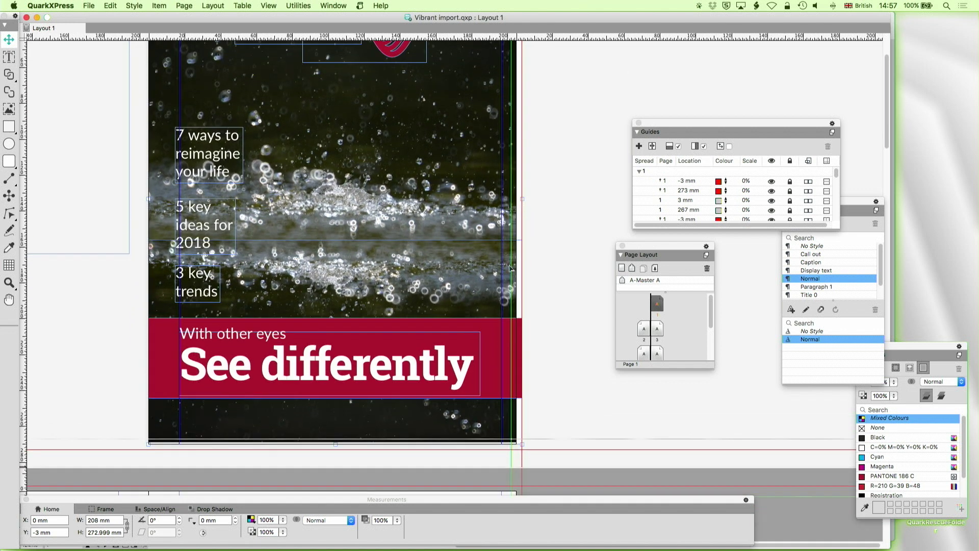
{"action": "key", "text": "super+z"}
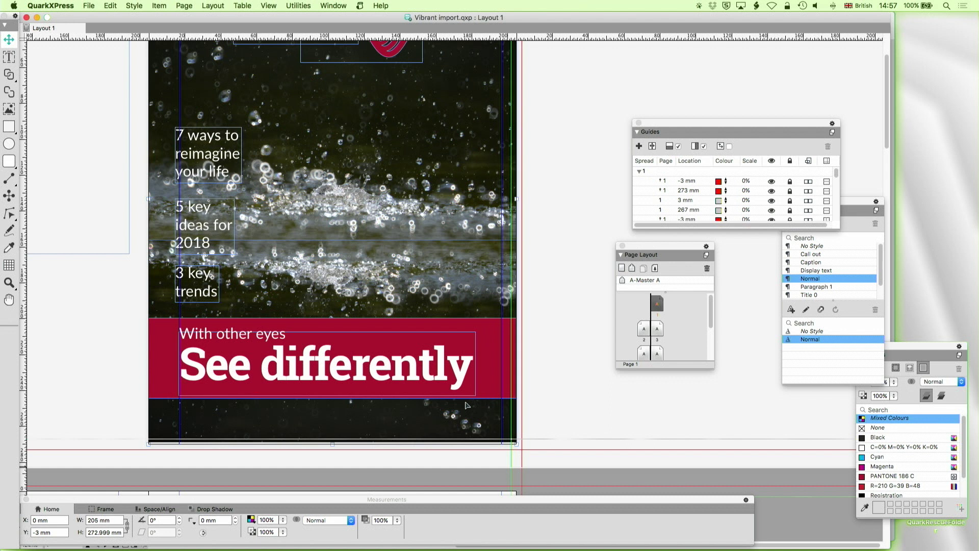
Examine the remaining tasks in the checklist on the pasteboard, with the Page Layout palette moved clear of the text.
{"action": "scroll", "coordinate": [466, 406], "scroll_direction": "up", "scroll_amount": 4}
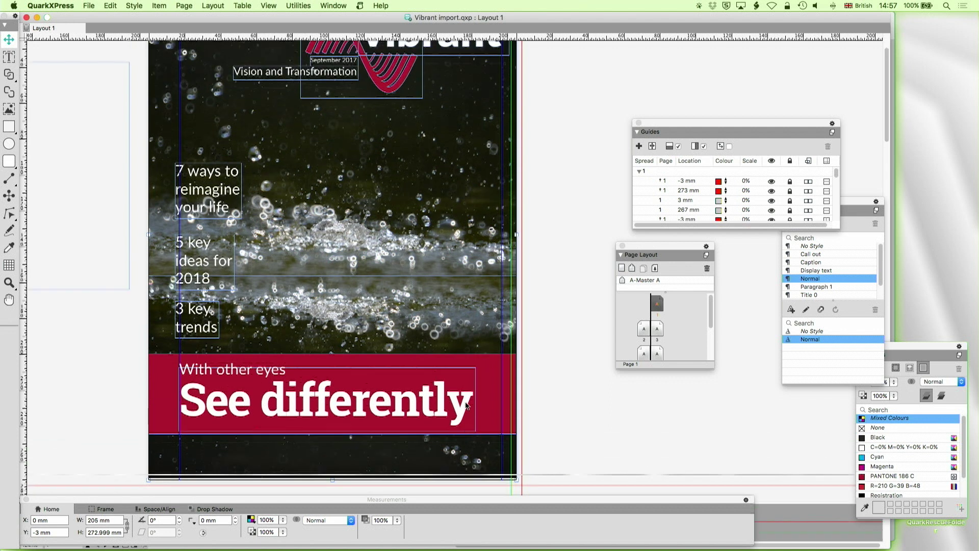
{"action": "scroll", "coordinate": [466, 405], "scroll_direction": "left", "scroll_amount": 3}
{"action": "scroll", "coordinate": [466, 406], "scroll_direction": "left", "scroll_amount": 5}
{"action": "left_click_drag", "start_coordinate": [466, 405], "coordinate": [259, 269]}
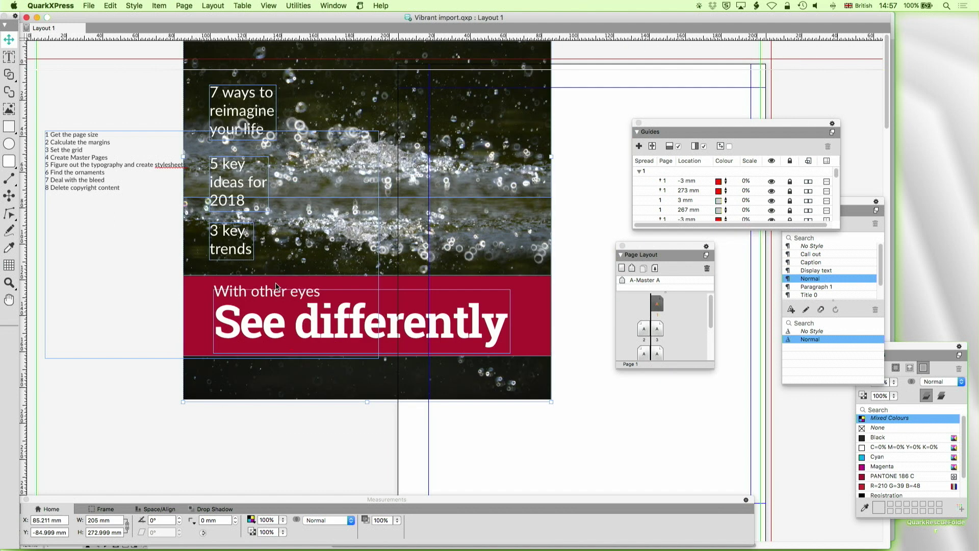
{"action": "key", "text": "super+z"}
{"action": "left_click_drag", "start_coordinate": [48, 173], "coordinate": [135, 207]}
{"action": "left_click", "coordinate": [220, 219], "text": "alt"}
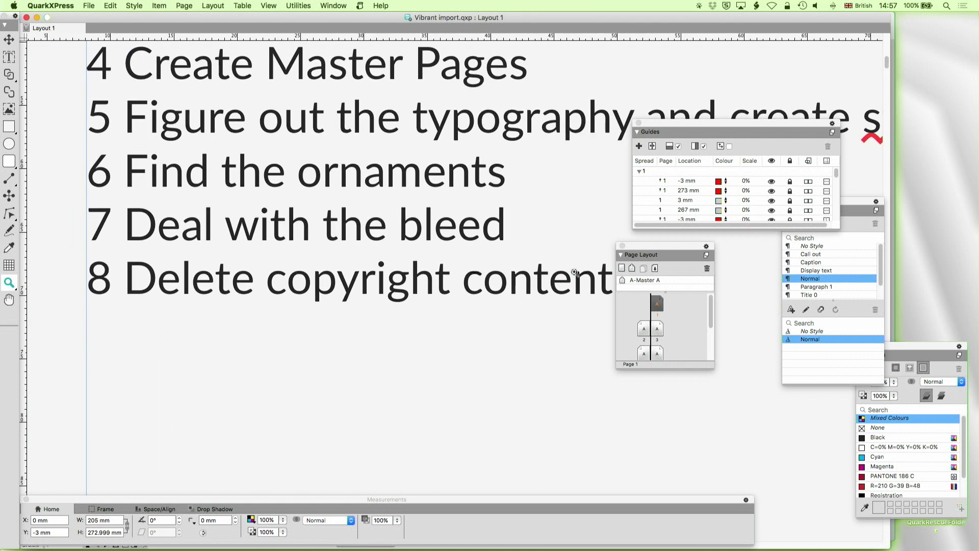
{"action": "left_click_drag", "start_coordinate": [644, 251], "coordinate": [789, 316]}
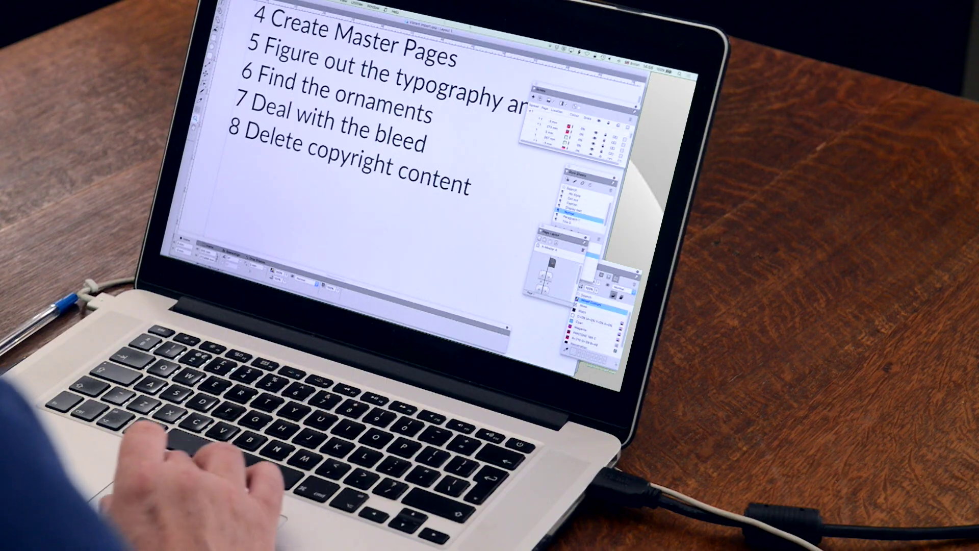
{"action": "left_click", "coordinate": [356, 3]}
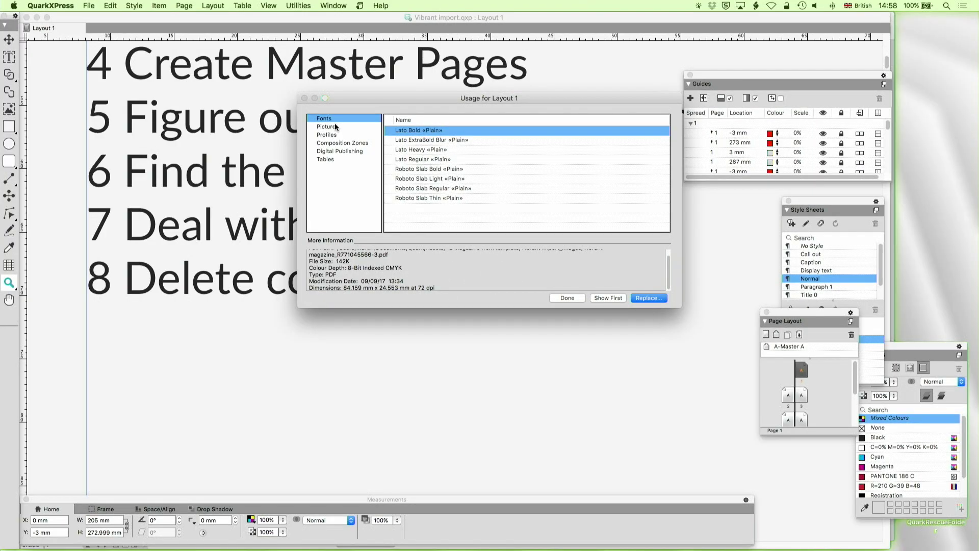
{"action": "left_click", "coordinate": [335, 126]}
{"action": "left_click", "coordinate": [477, 168]}
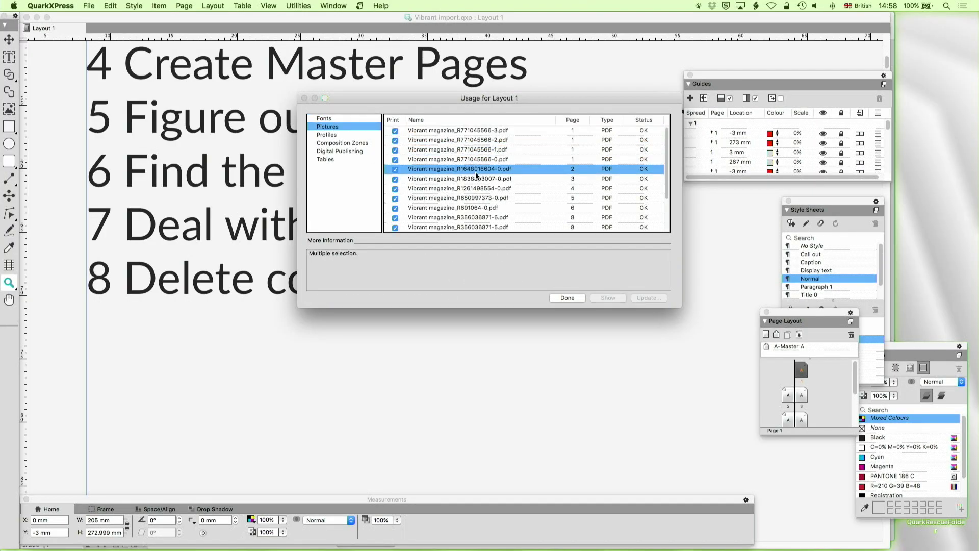
{"action": "scroll", "coordinate": [497, 180], "scroll_direction": "down", "scroll_amount": 1}
{"action": "scroll", "coordinate": [497, 180], "scroll_direction": "up", "scroll_amount": 1}
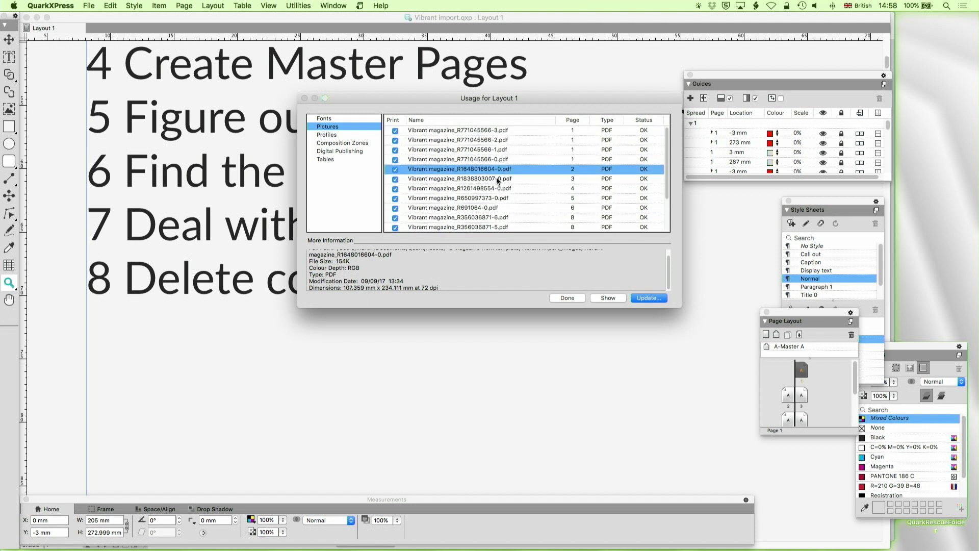
Locate Vibrant magazine_R771045566-3.pdf on the cover from the picture usage list and close the list.
{"action": "double_click", "coordinate": [461, 132]}
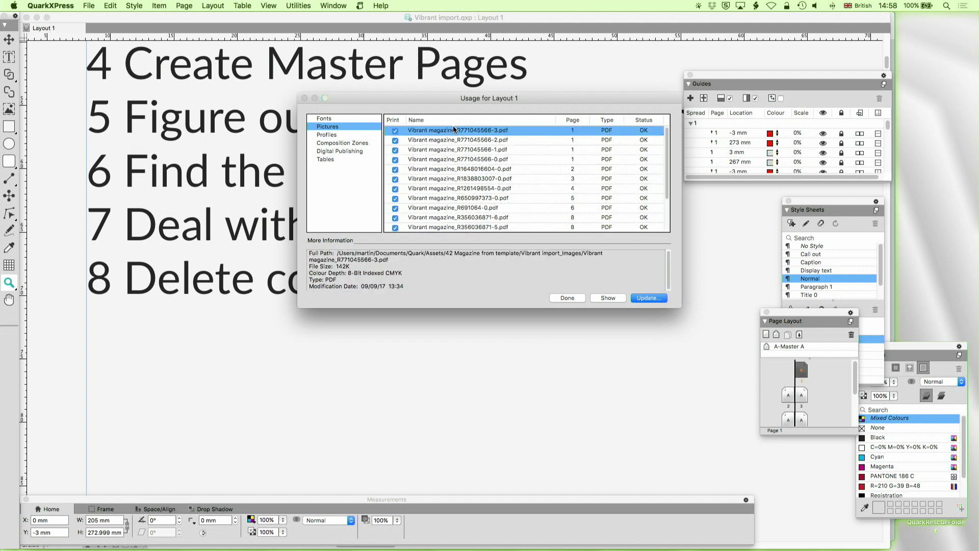
{"action": "key", "text": "Escape"}
{"action": "left_click", "coordinate": [604, 298]}
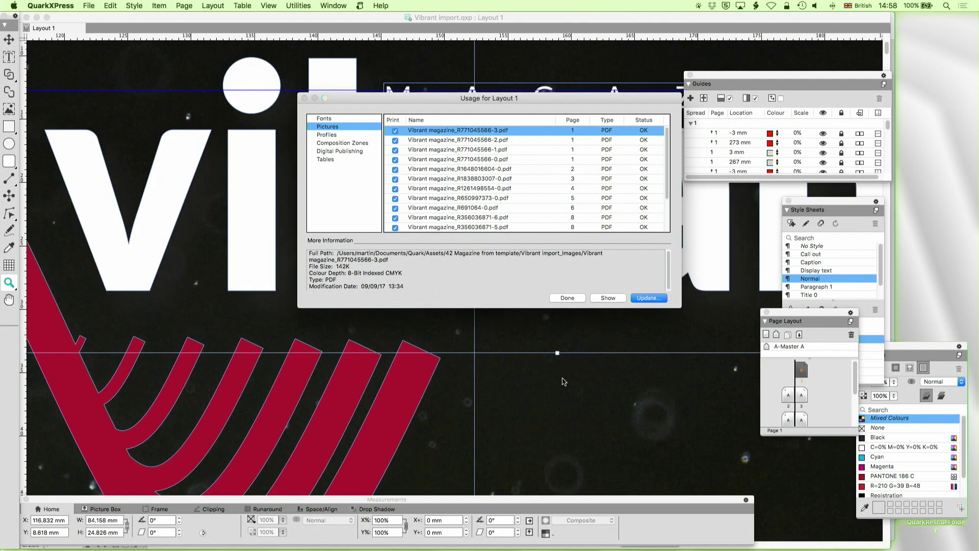
{"action": "left_click", "coordinate": [567, 297]}
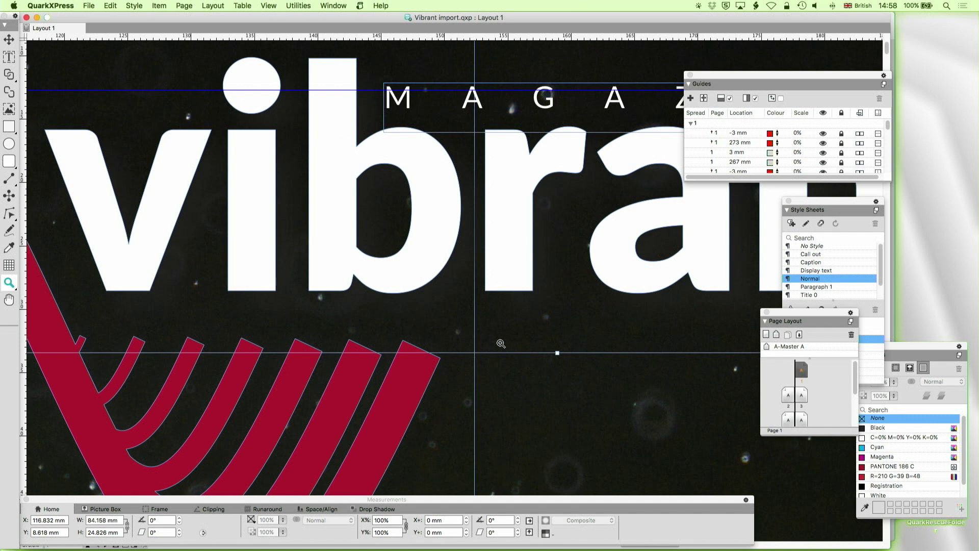
{"action": "left_click", "coordinate": [489, 355], "text": "alt"}
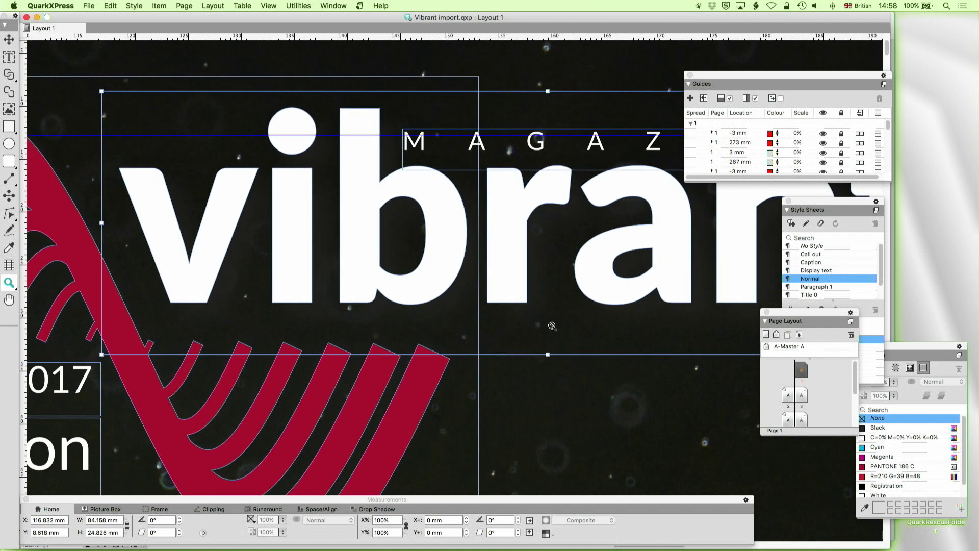